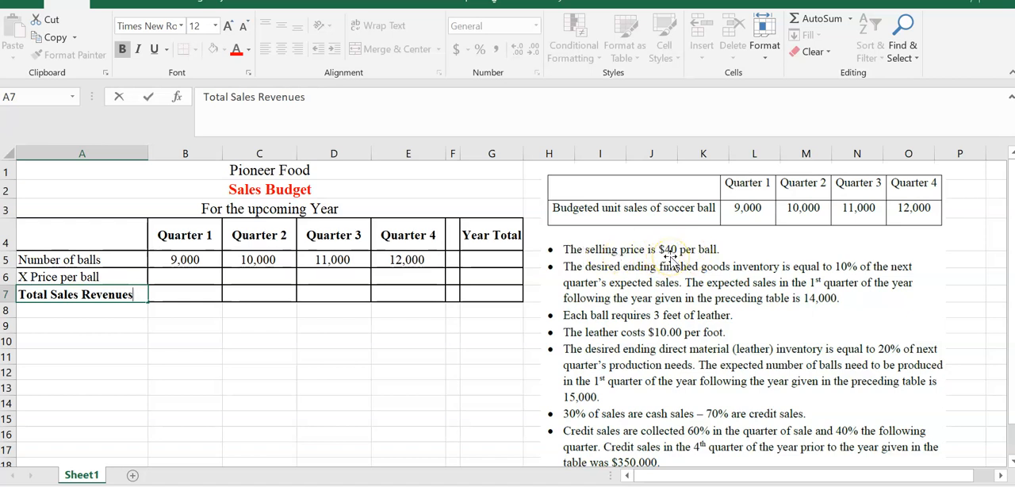
- Enter a price per ball of 40 for Quarter 1 in B6 and copy it across to Quarter 4
click(184, 277)
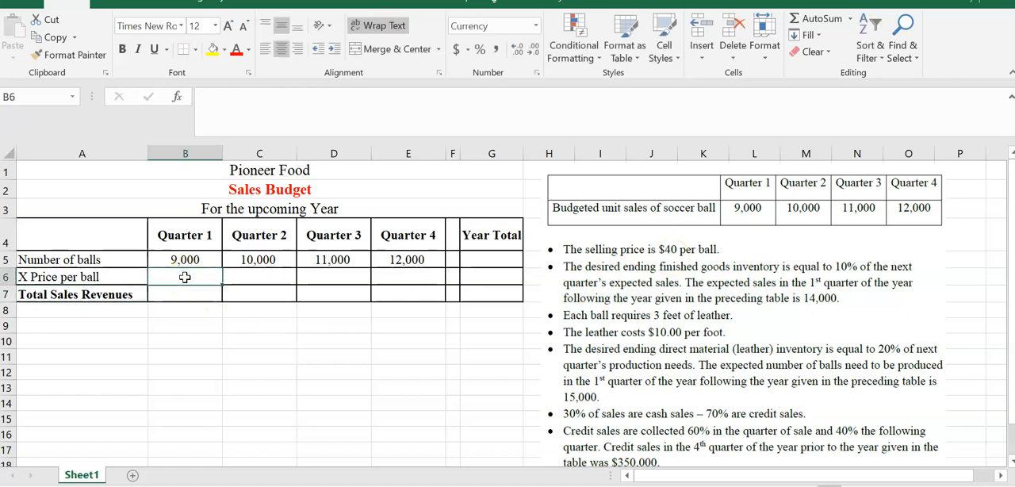
text(40)
key(Return)
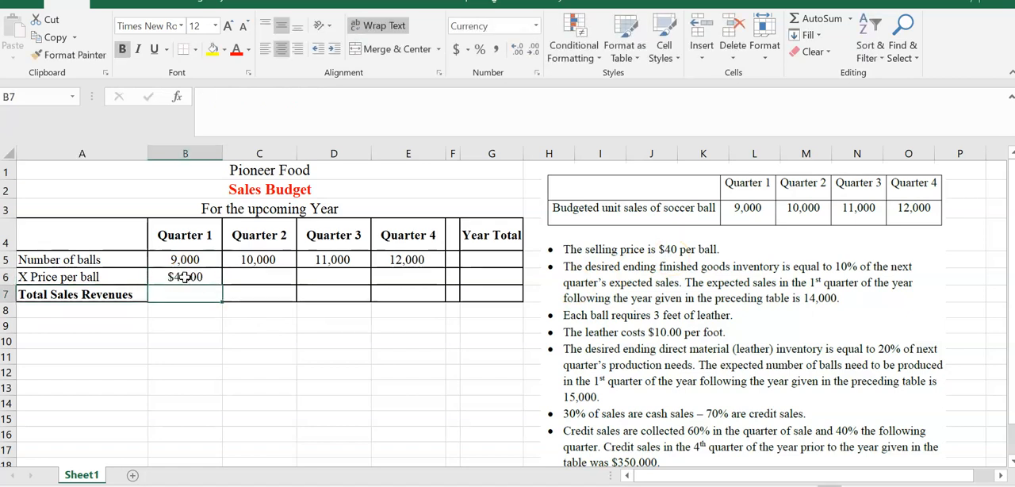
click(185, 277)
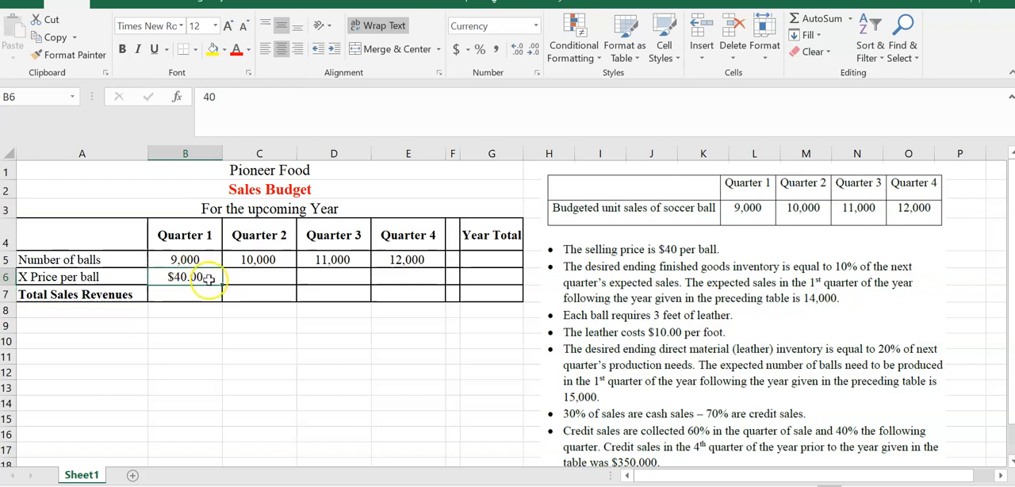
drag(223, 285, 419, 288)
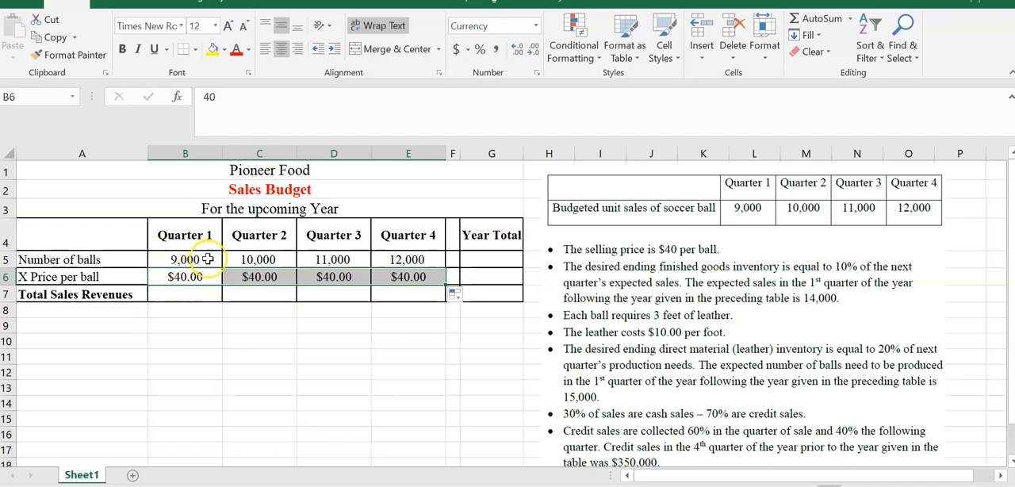
- Calculate Quarter 1 total sales revenues in B7 with the formula =B5*B6
click(176, 294)
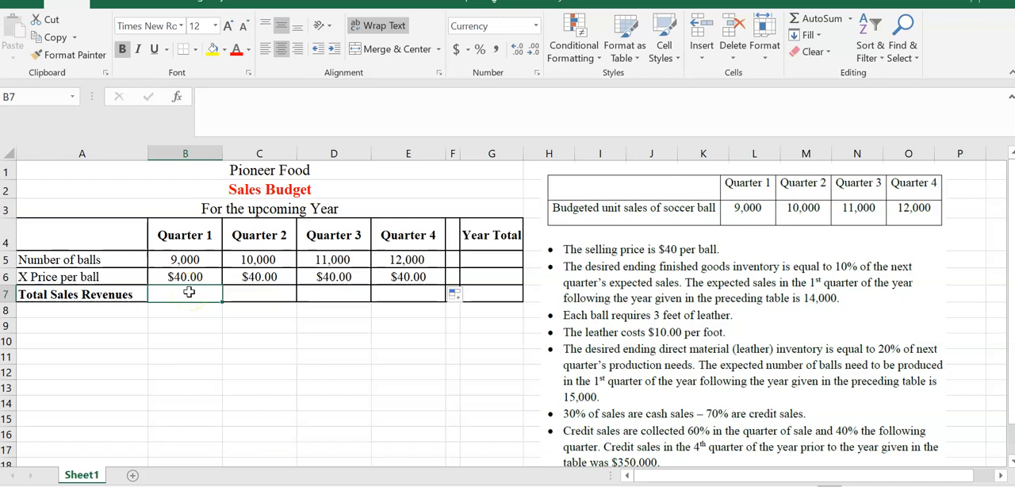
text(=)
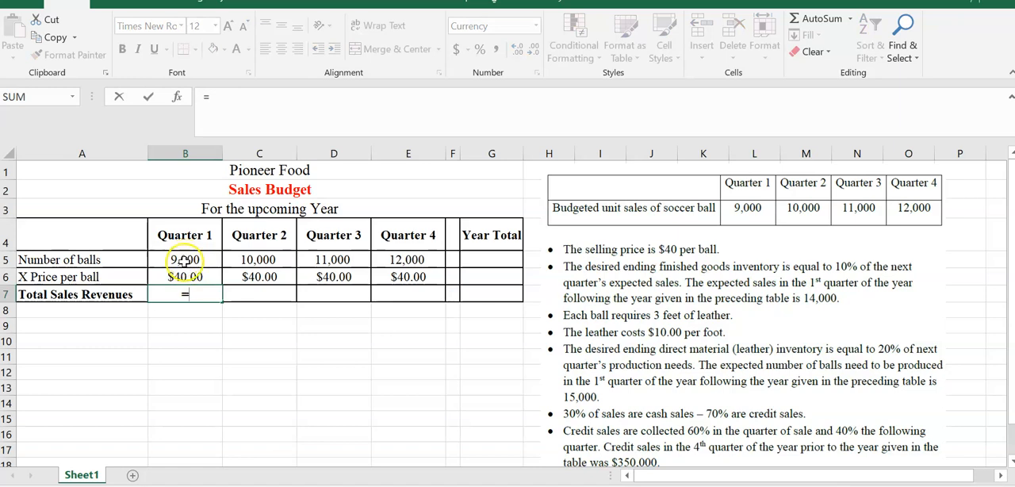
click(184, 260)
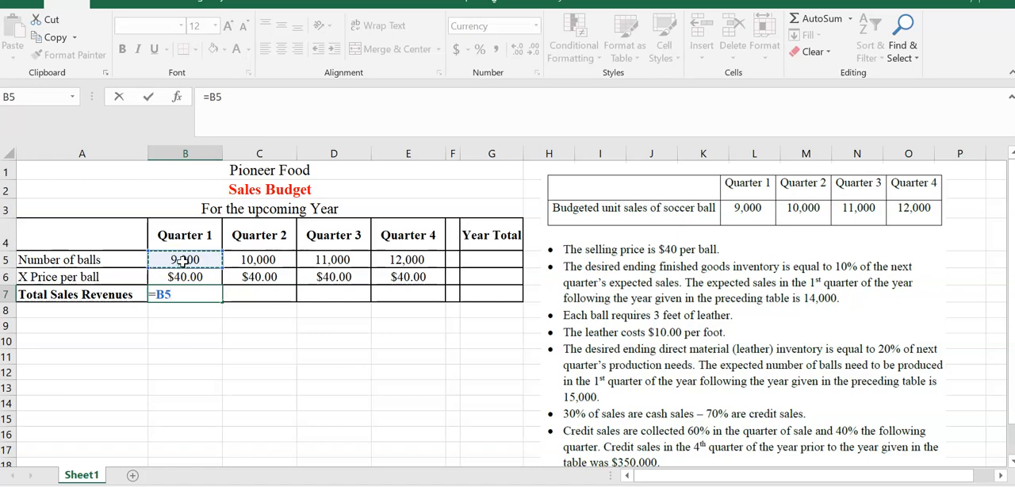
text(*)
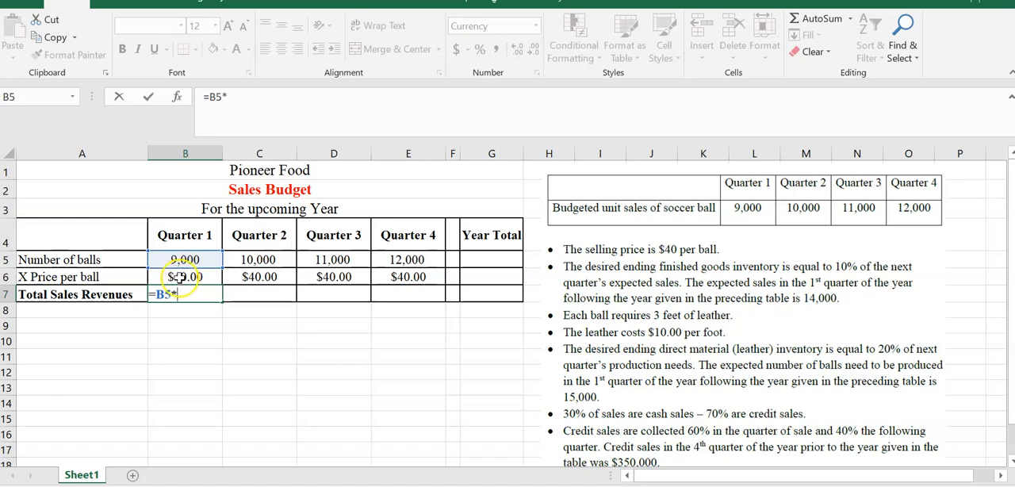
click(177, 278)
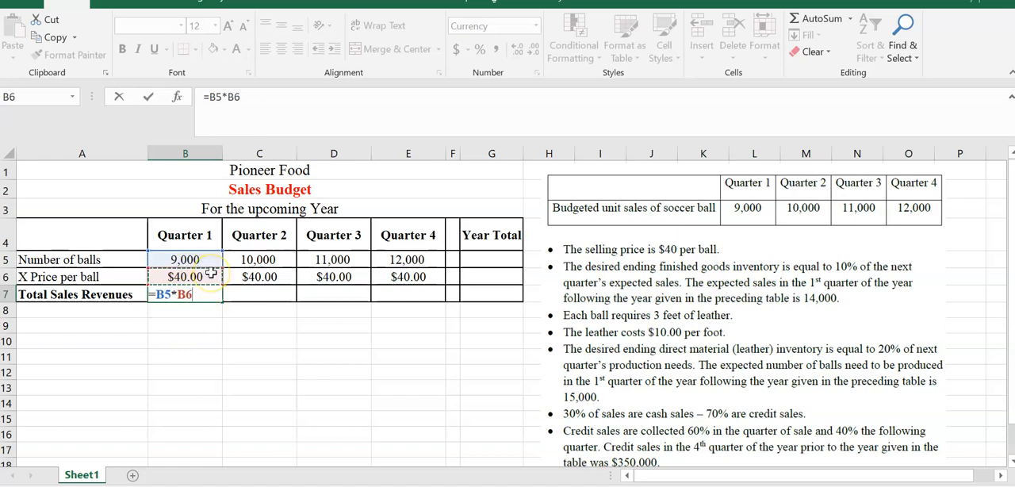
key(Return)
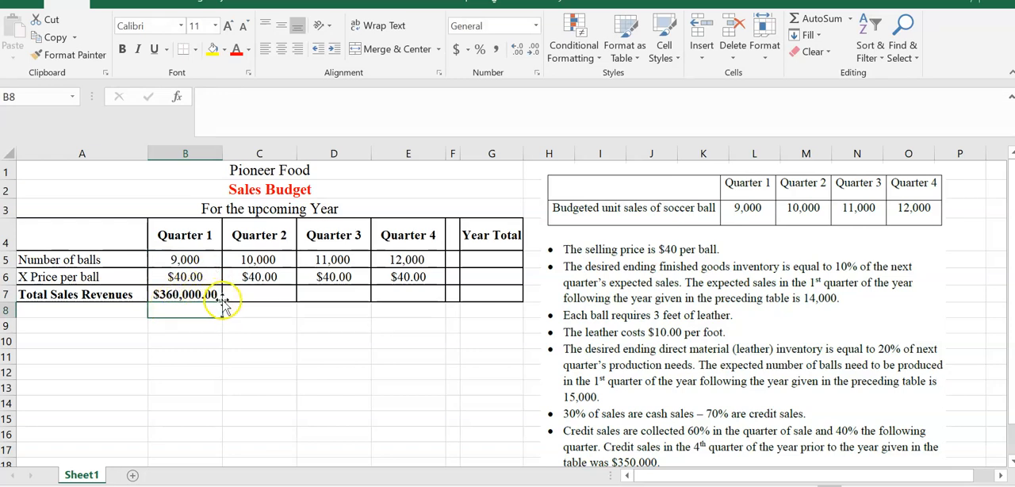
- Fill the Quarter 1 total sales revenues formula from B7 across to Quarter 4 in E7
click(206, 293)
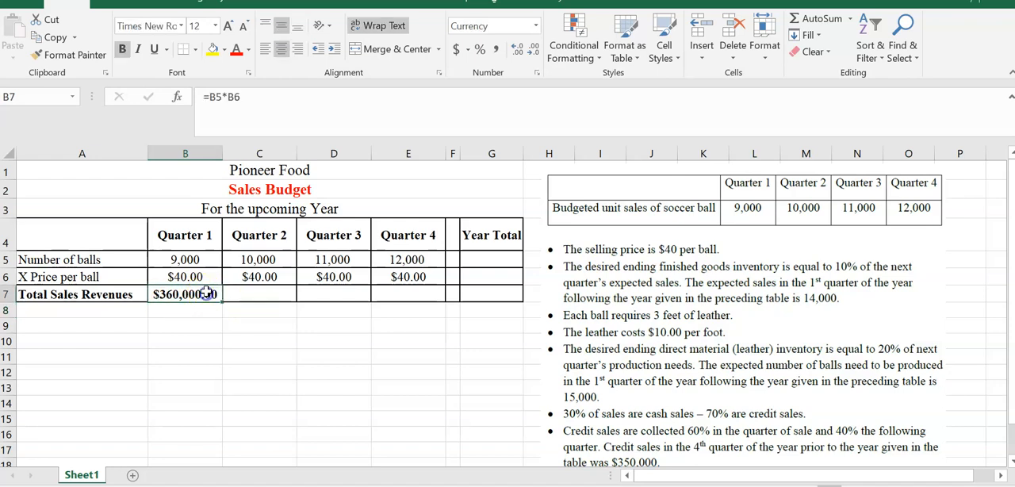
drag(222, 301, 307, 295)
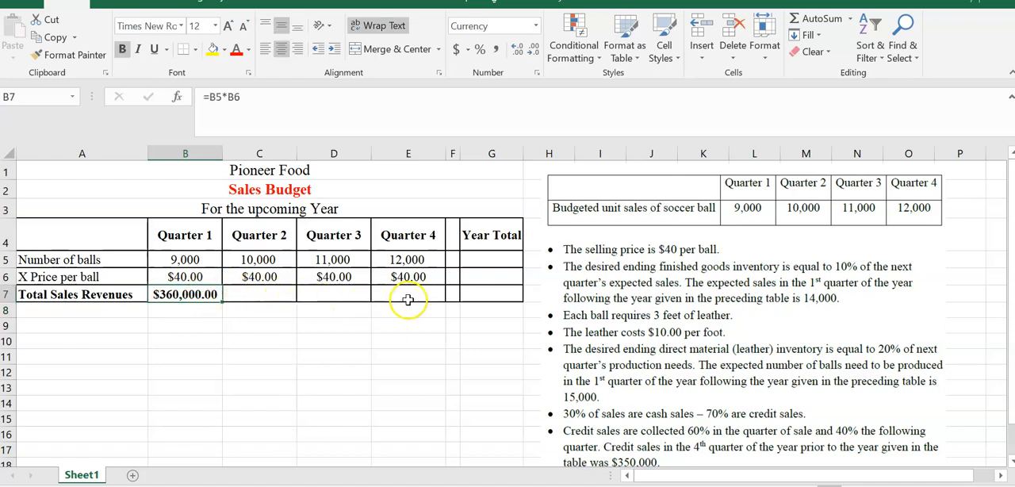
drag(222, 299, 412, 303)
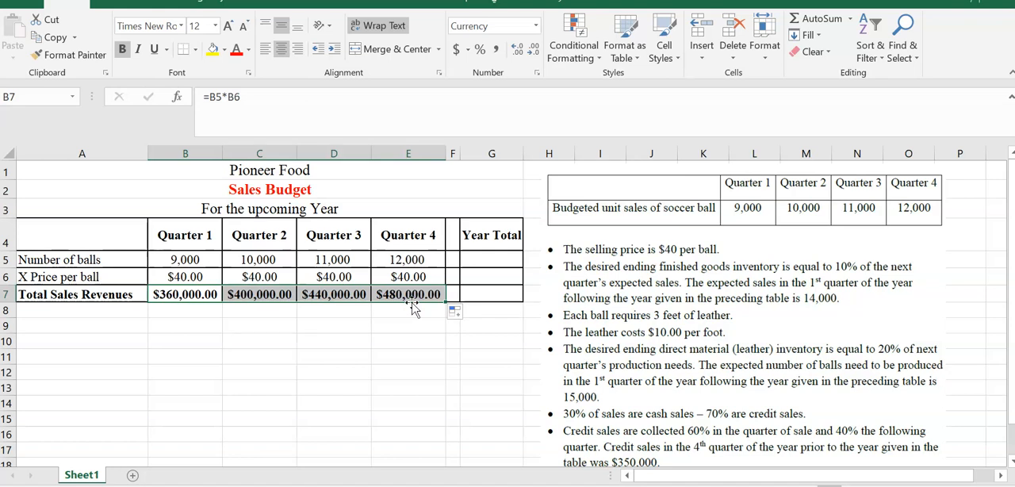
- Total the year's number of balls in G5 with =SUM(B5:E5) and enter 40 as the year's price per ball in G6
click(486, 256)
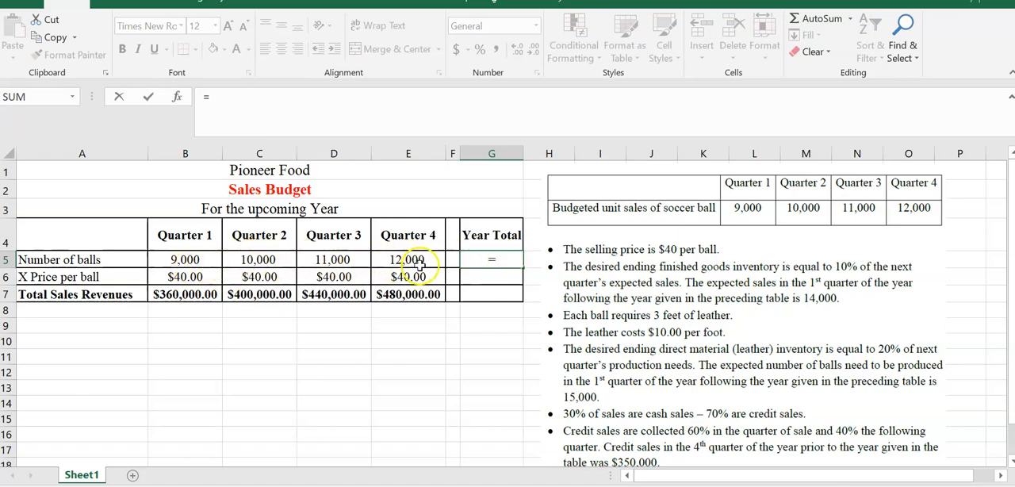
text(sum)
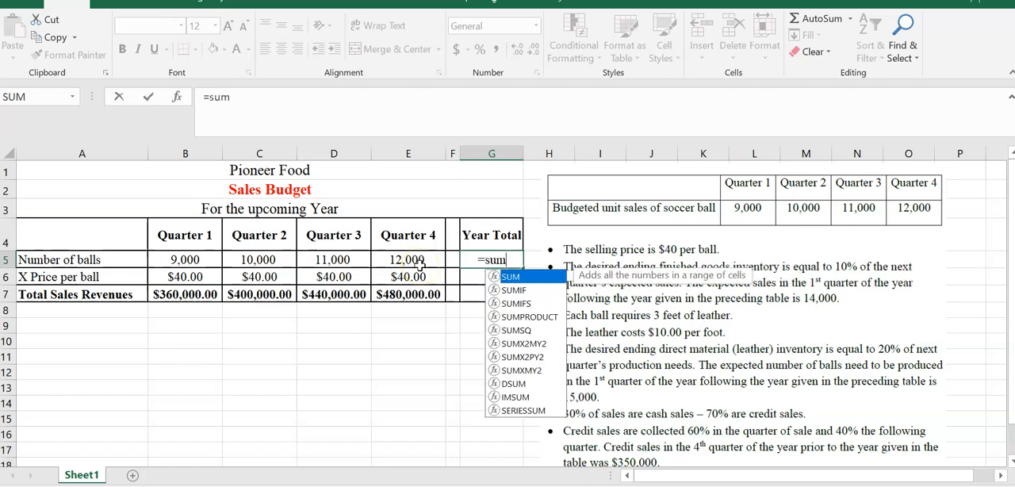
text(()
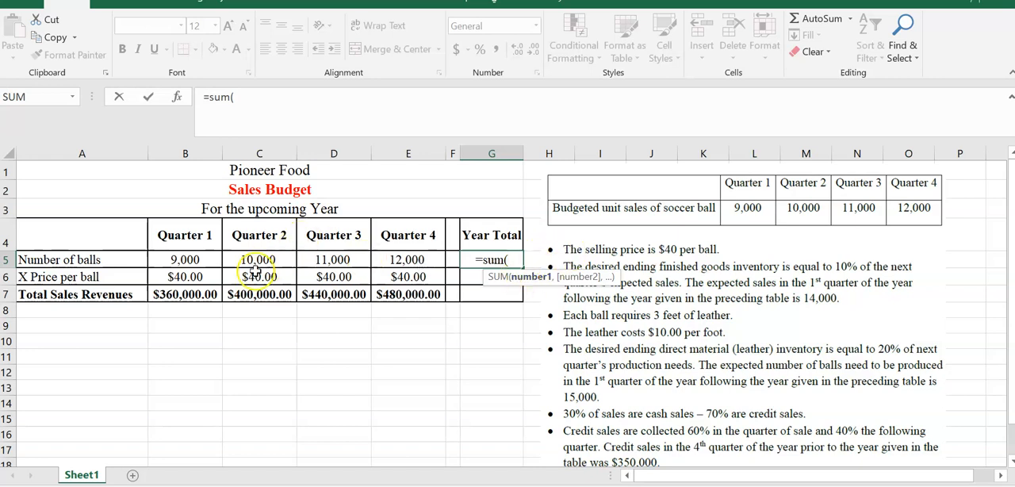
drag(181, 259, 352, 262)
key(shift+Right)
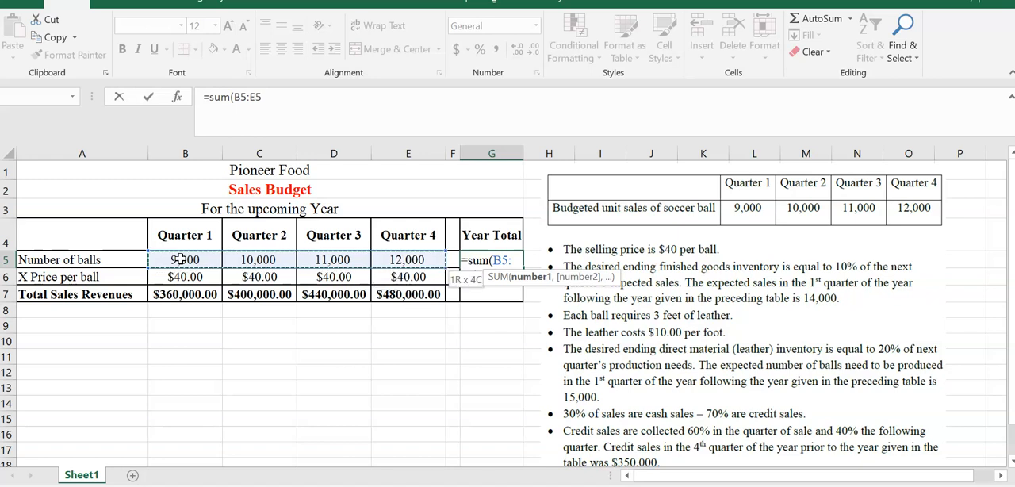
text())
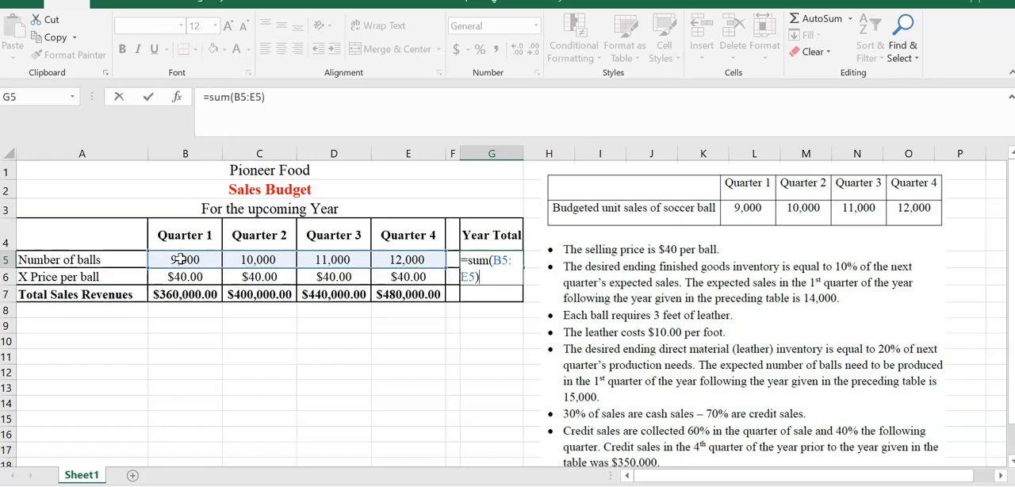
key(Return)
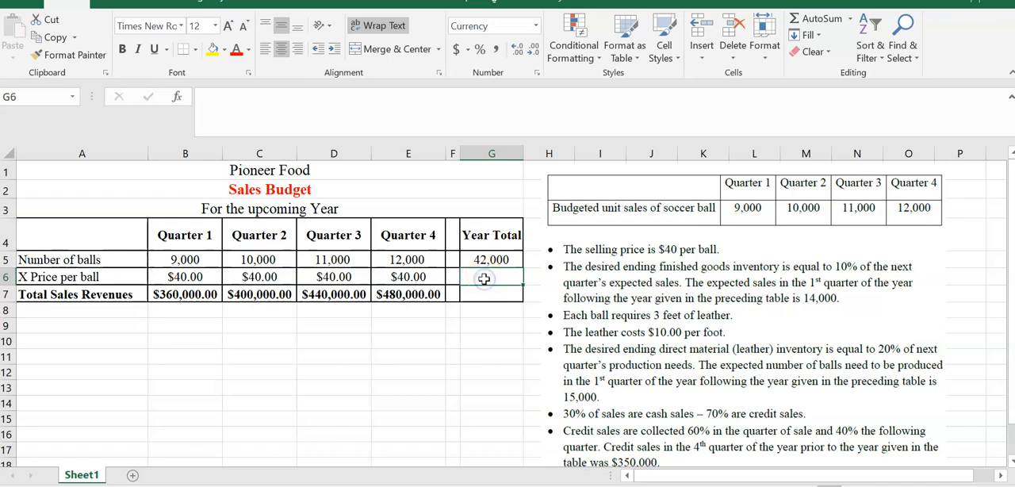
text(40)
key(Return)
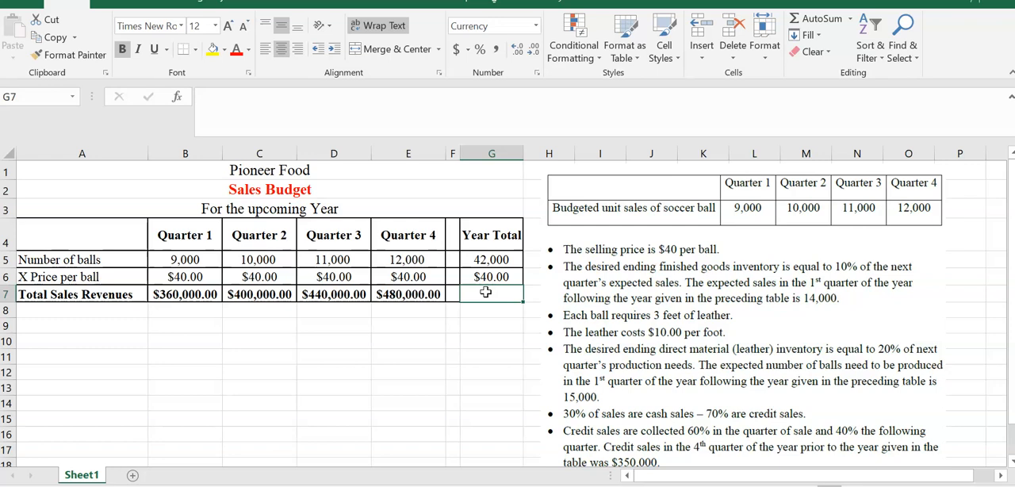
- Calculate the year's total sales revenues in G7 with the formula =G5*G6
text(=)
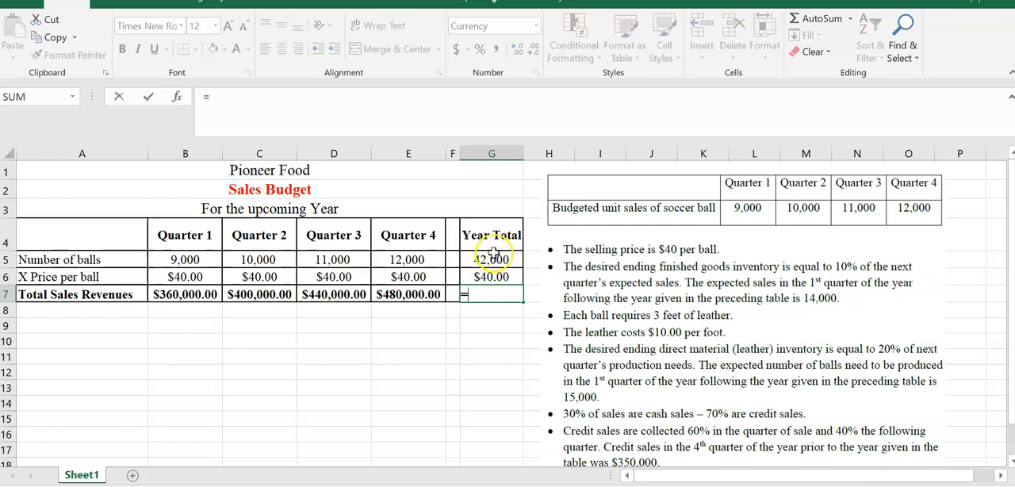
click(492, 258)
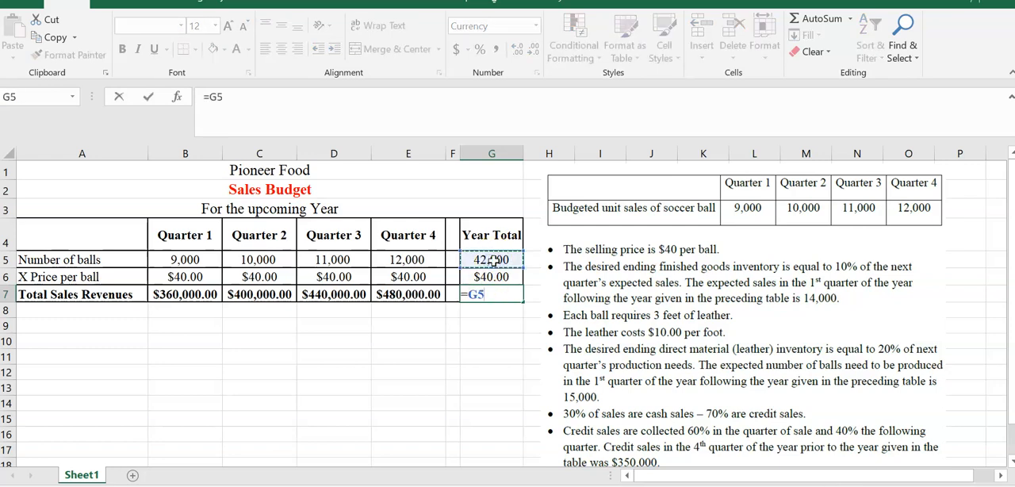
text(*)
click(492, 276)
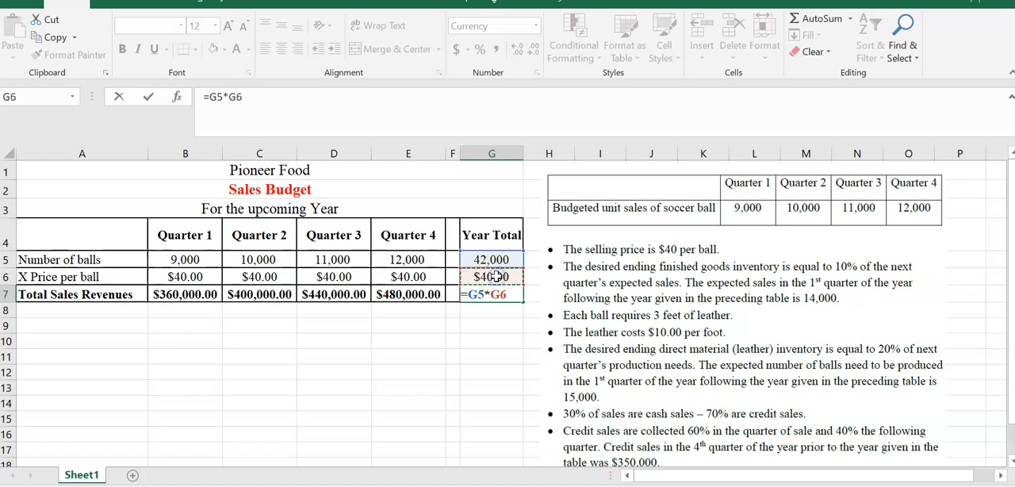
key(Return)
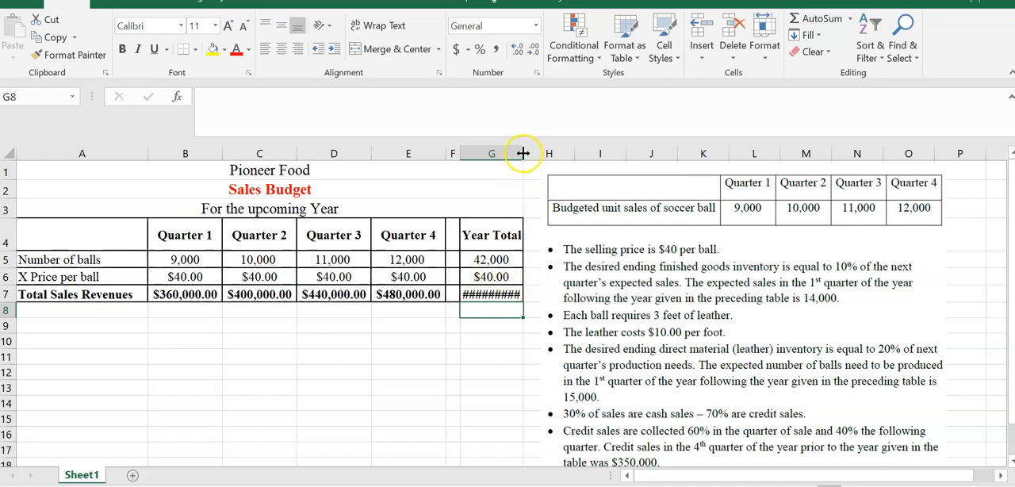
- Widen column G slightly and replace the year total revenue formula in G7 with =SUM(B7:E7)
drag(524, 153, 539, 158)
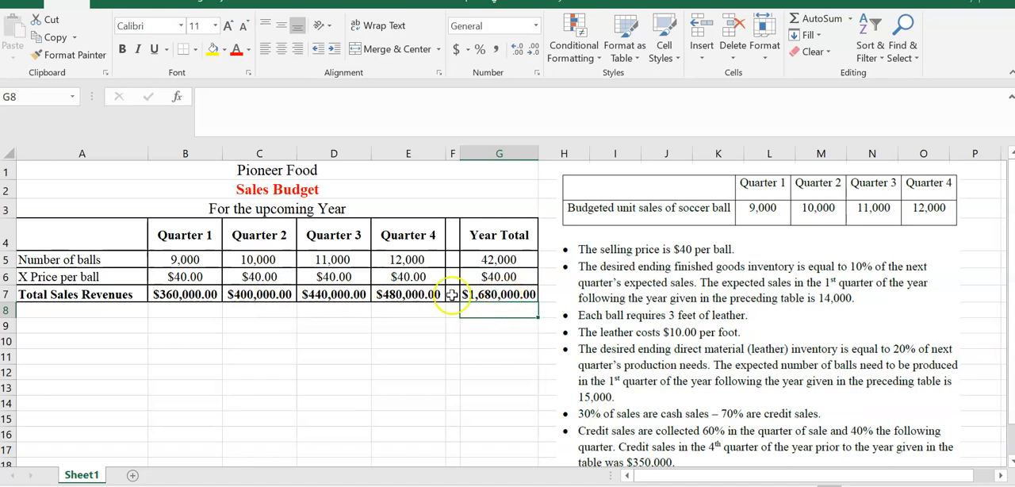
click(508, 295)
key(Delete)
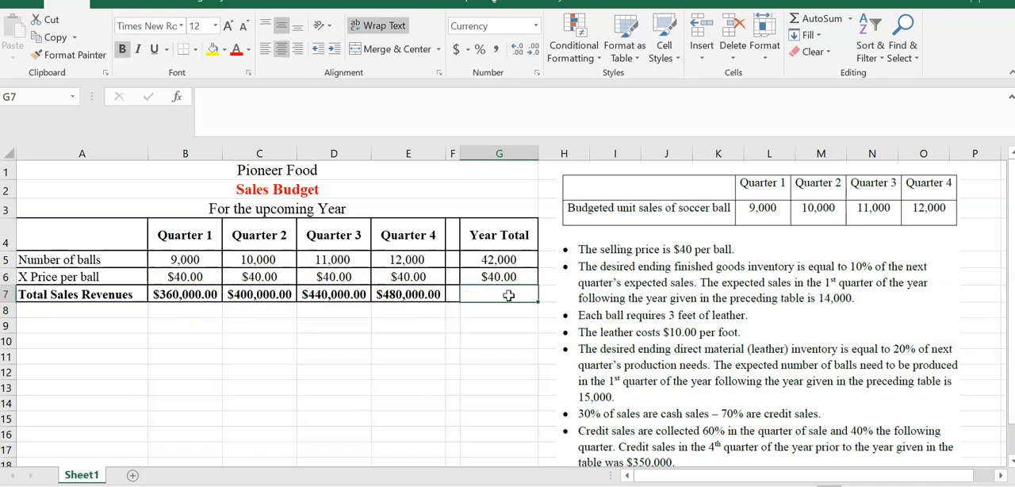
text(=)
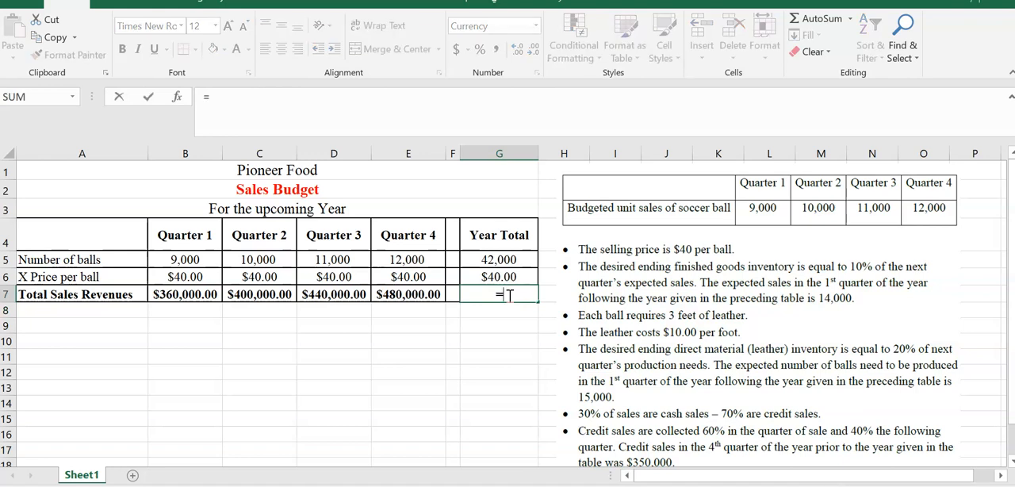
text(sum)
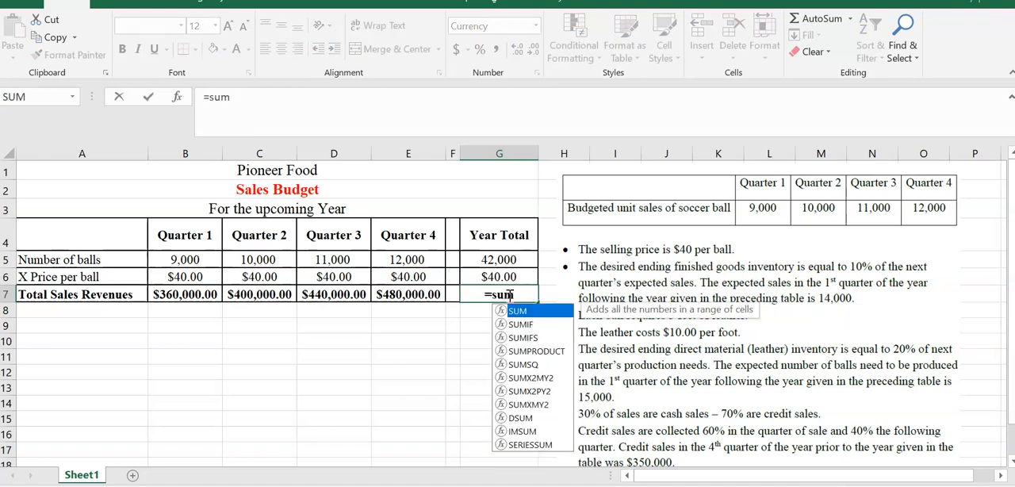
text(()
click(188, 295)
key(shift+Right)
key(shift+Right)
key(shift+Right)
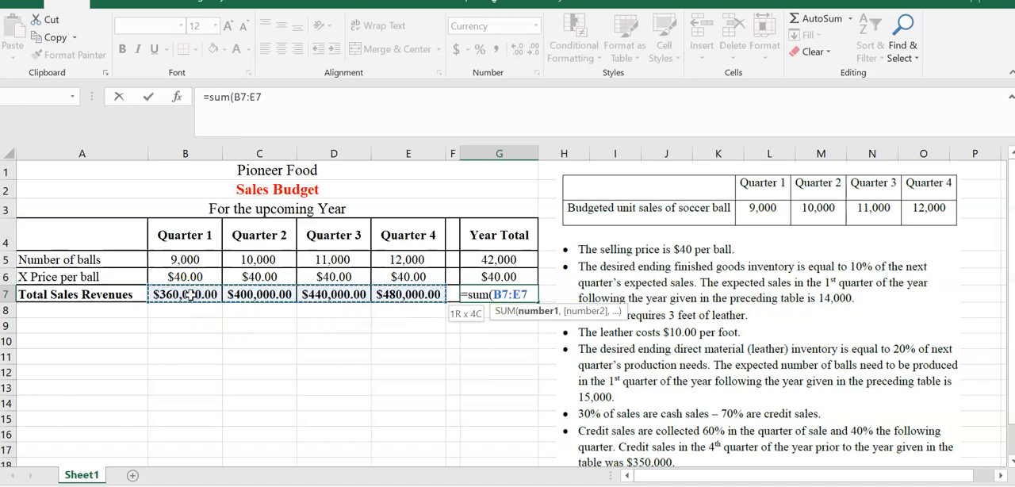
key(Return)
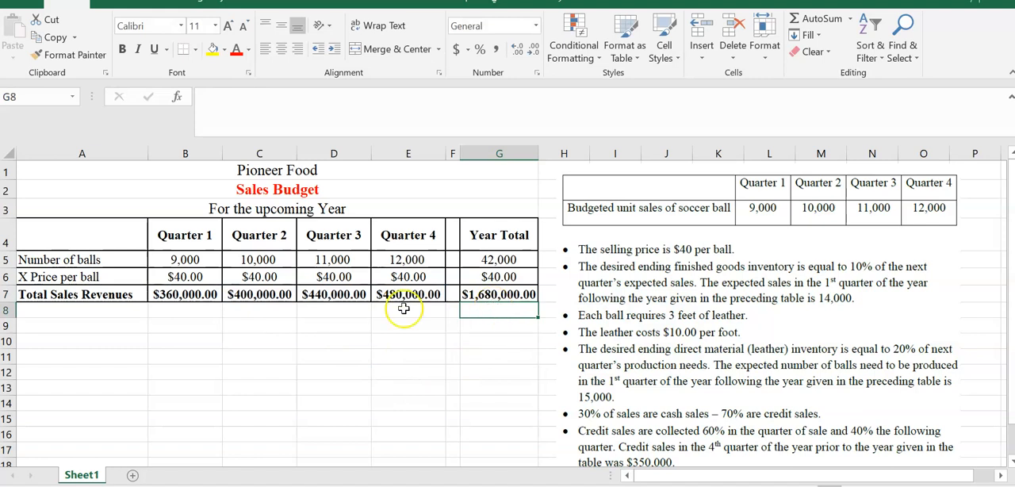
- Format the total sales revenues in B7:G7 to show no decimal places
click(203, 295)
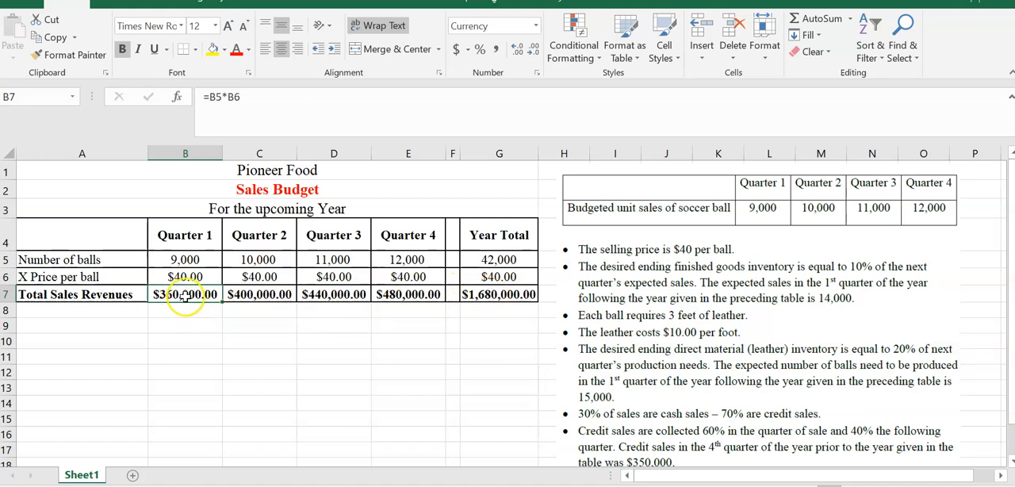
key(shift+Right)
key(shift+Right)
key(shift+Right)
key(shift+Right)
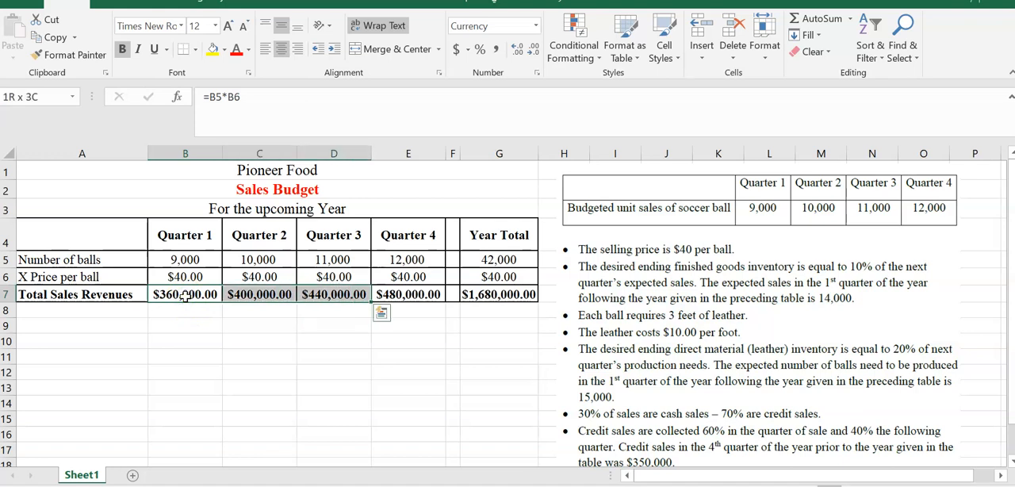
key(shift+Right)
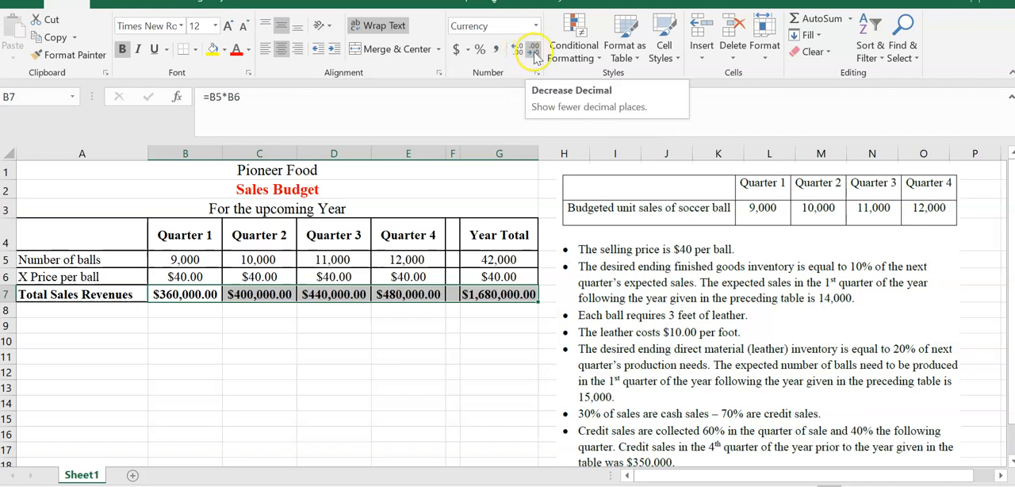
click(534, 54)
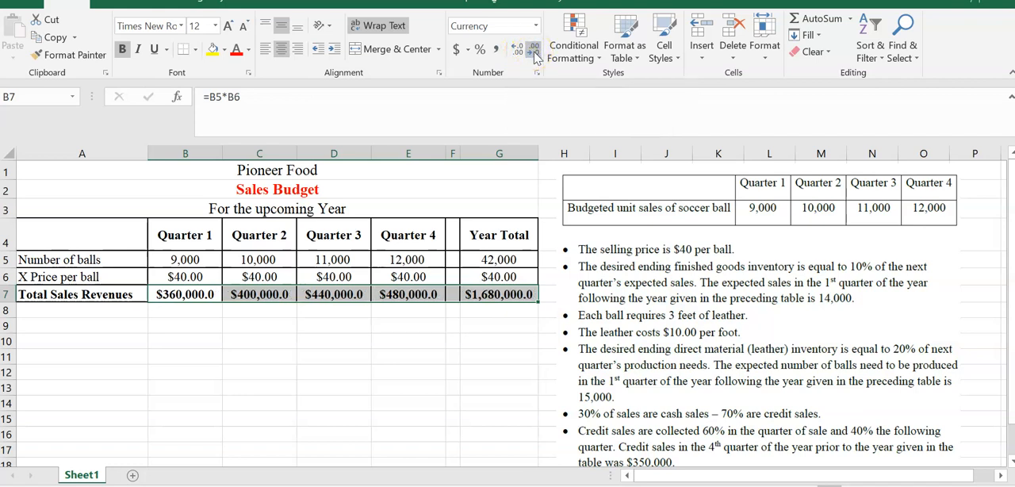
click(535, 54)
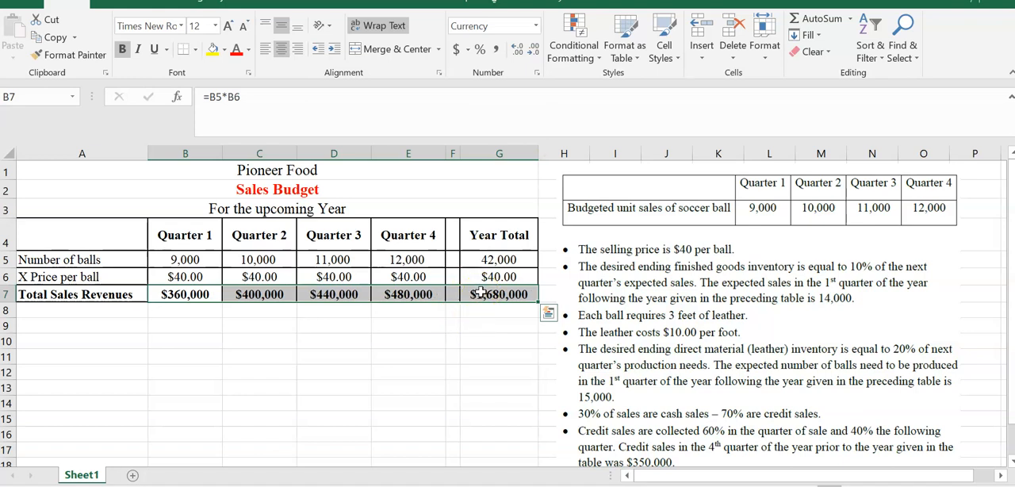
- Link the first-quarter number of ball sales in B13 to the sales budget with =B5 and fill it across through E13
click(207, 392)
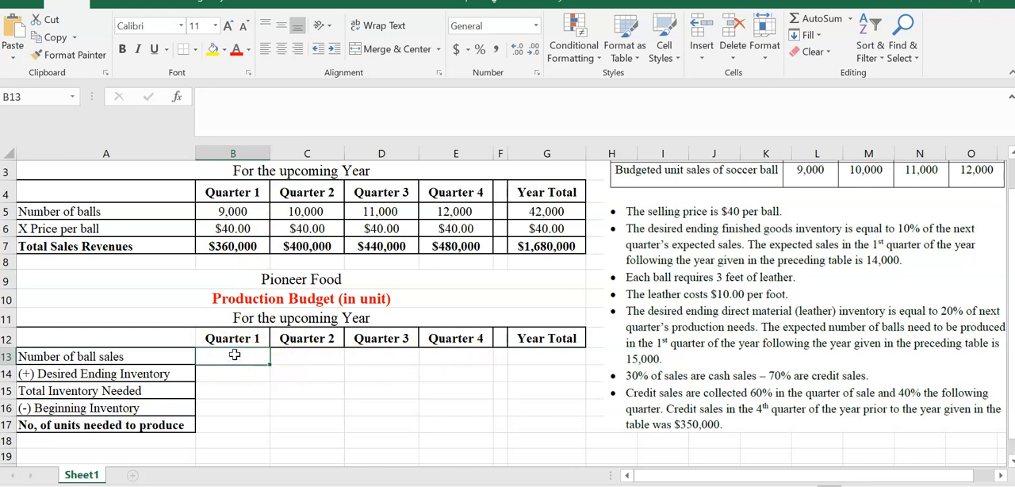
text(=)
click(229, 211)
key(Return)
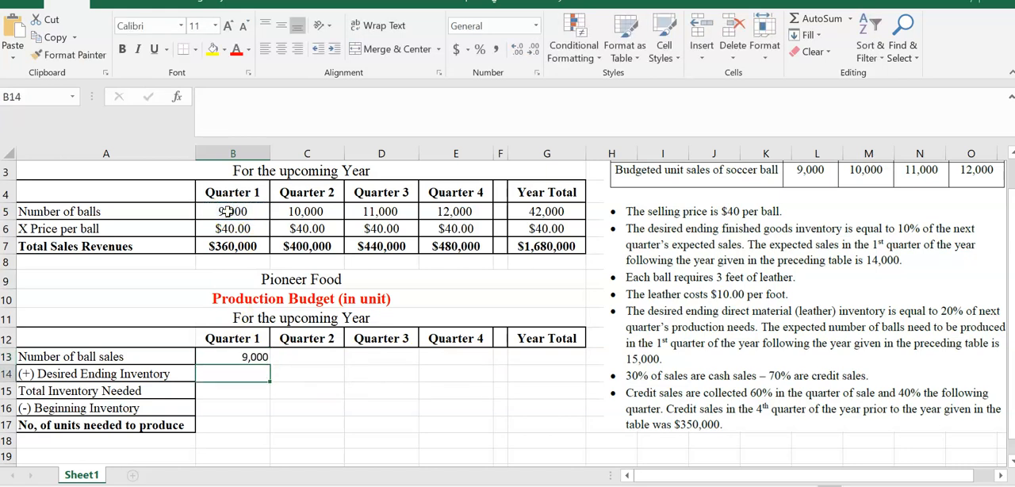
click(242, 357)
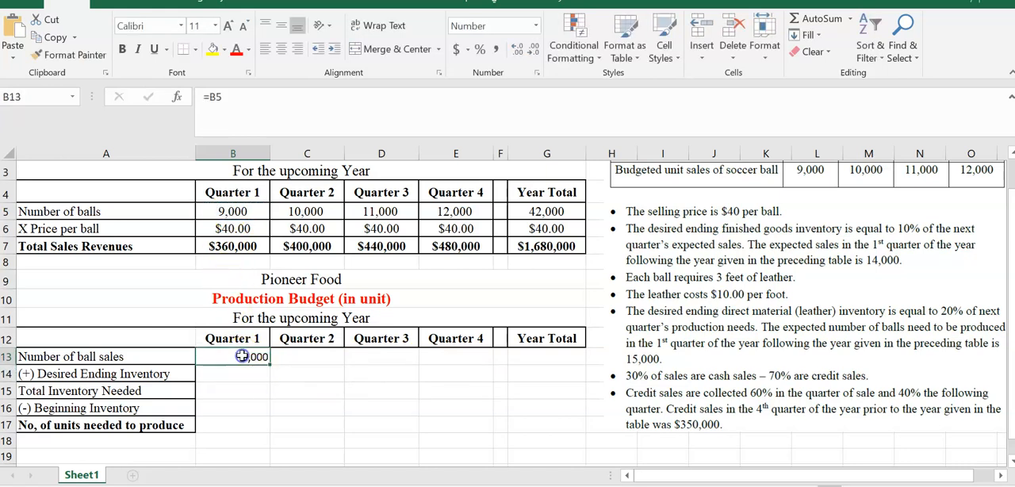
drag(270, 362, 464, 380)
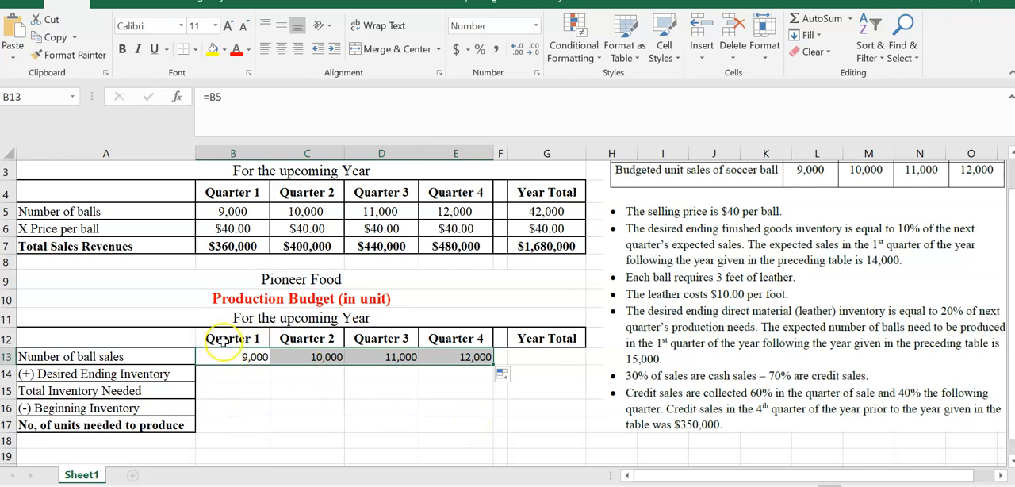
- Total the year's number of ball sales in G13 with =SUM(B13:E13)
click(551, 357)
text(=)
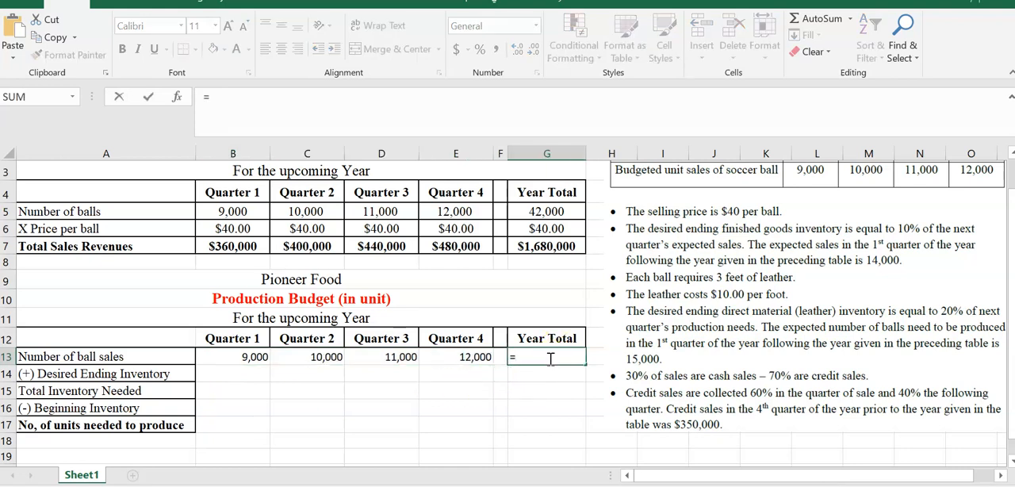
text(sum)
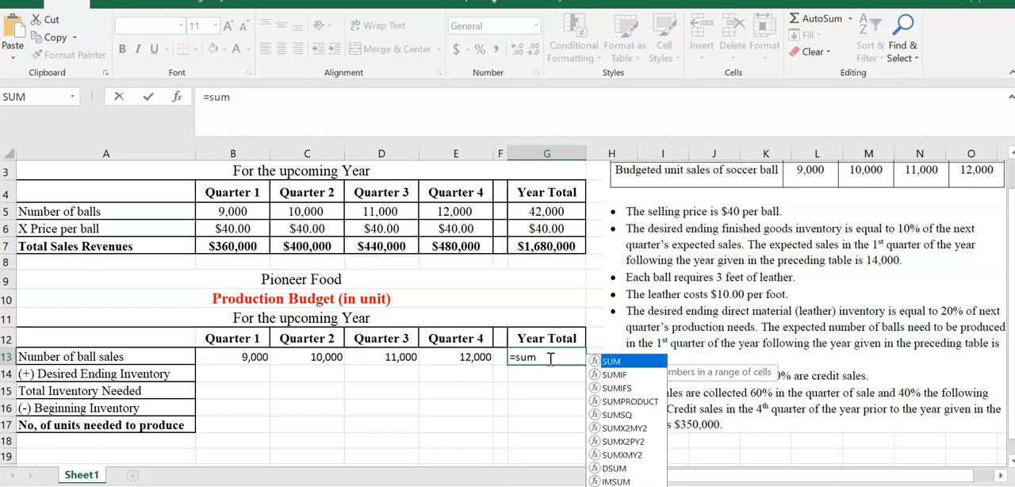
text(()
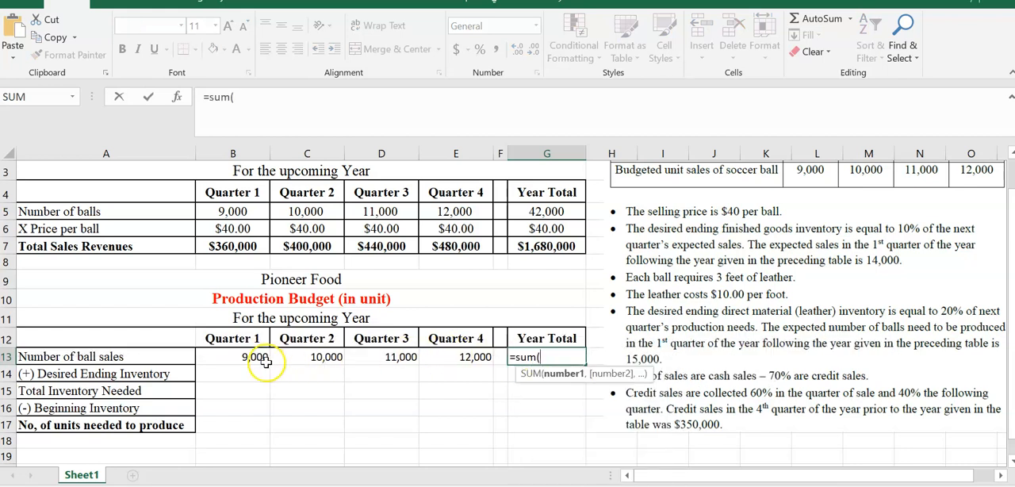
drag(250, 356, 474, 356)
key(Return)
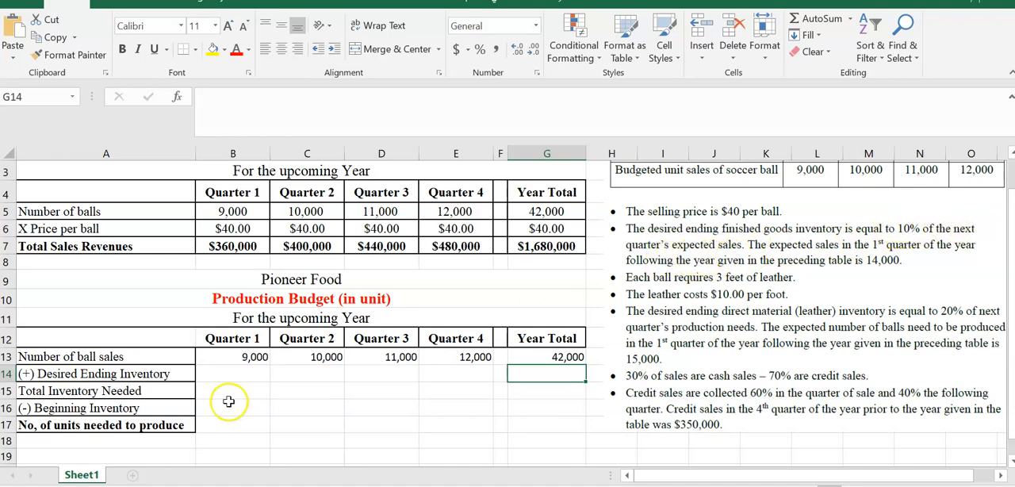
- Calculate the first-quarter desired ending inventory in B14 with =C13*.1 and fill it across through E14
click(225, 376)
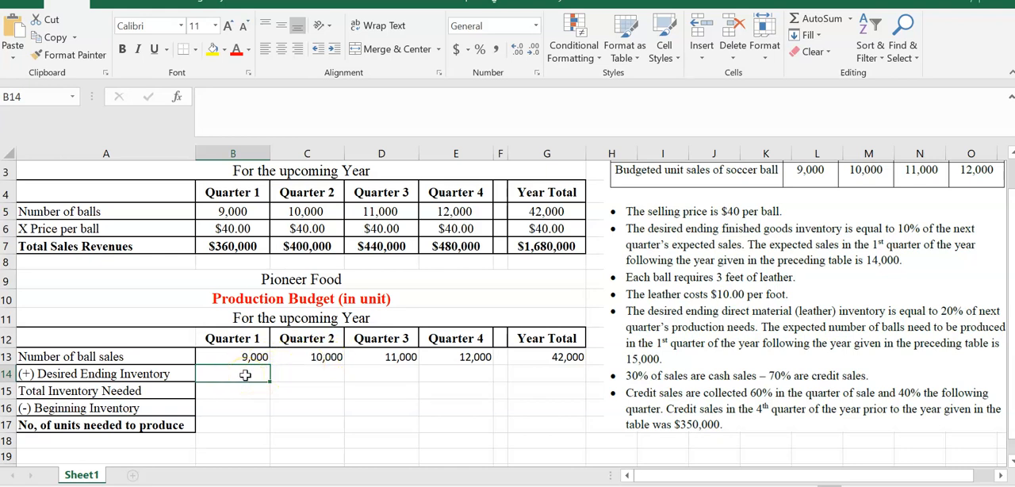
text(=)
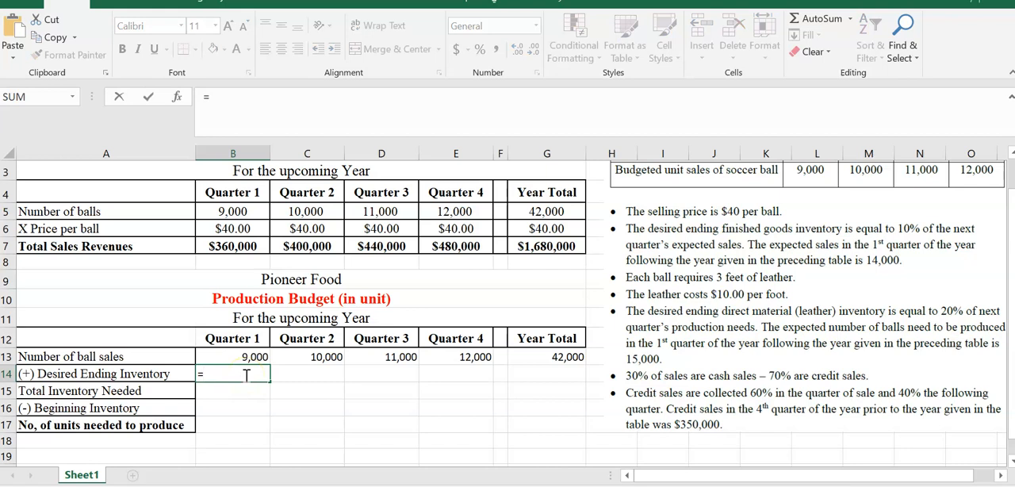
click(298, 358)
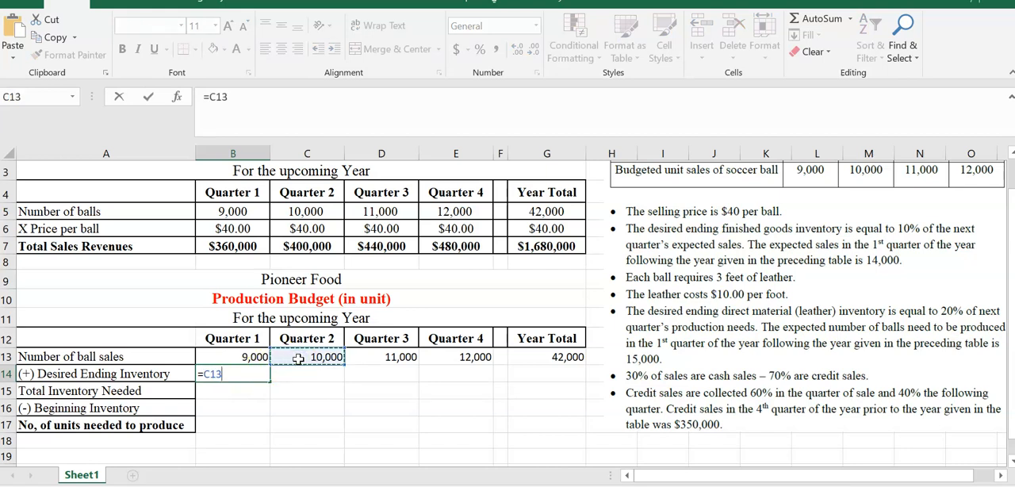
text(*.1)
key(Return)
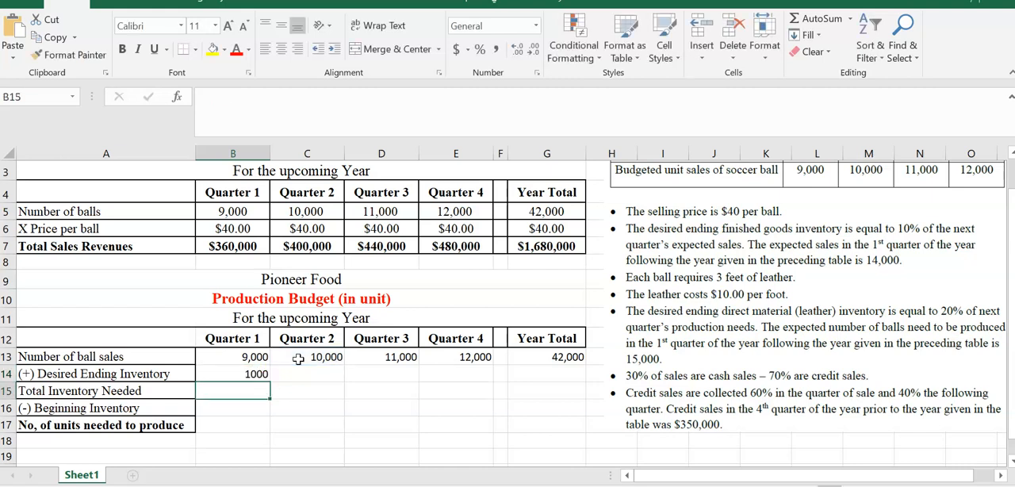
click(258, 374)
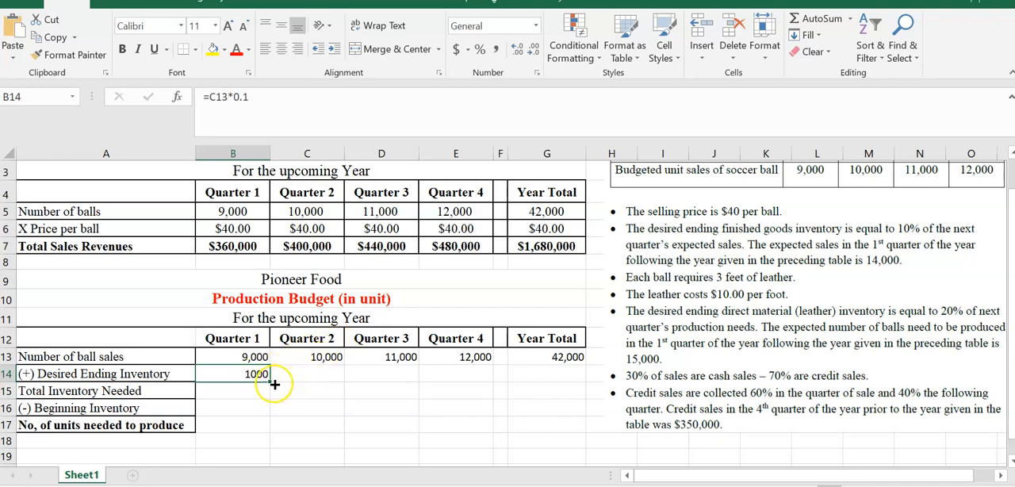
drag(272, 383, 469, 383)
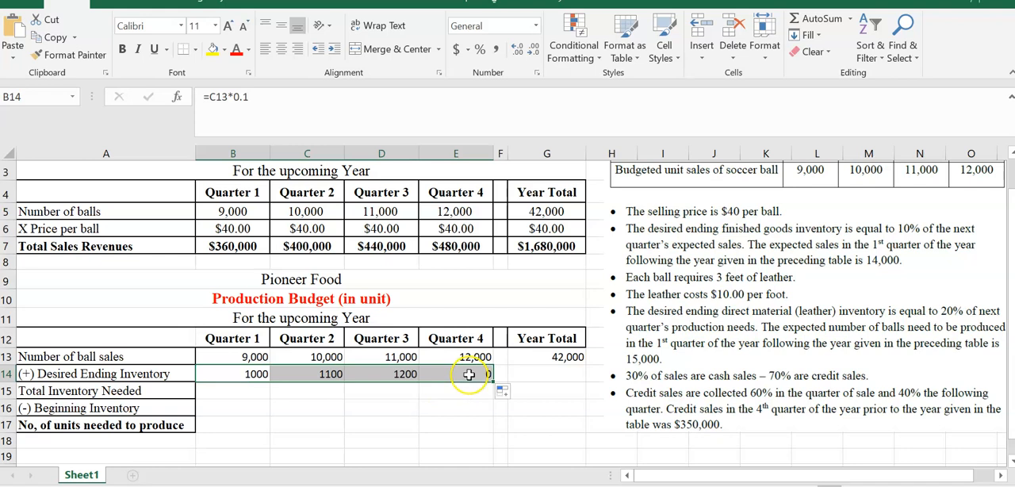
- Replace the fourth-quarter desired ending inventory in E14 with the formula =14000*.1
click(470, 377)
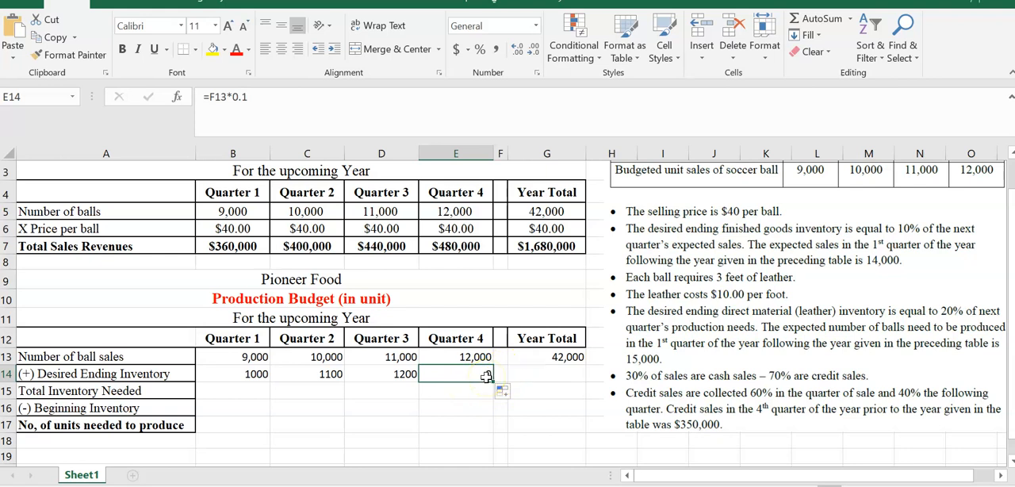
key(Delete)
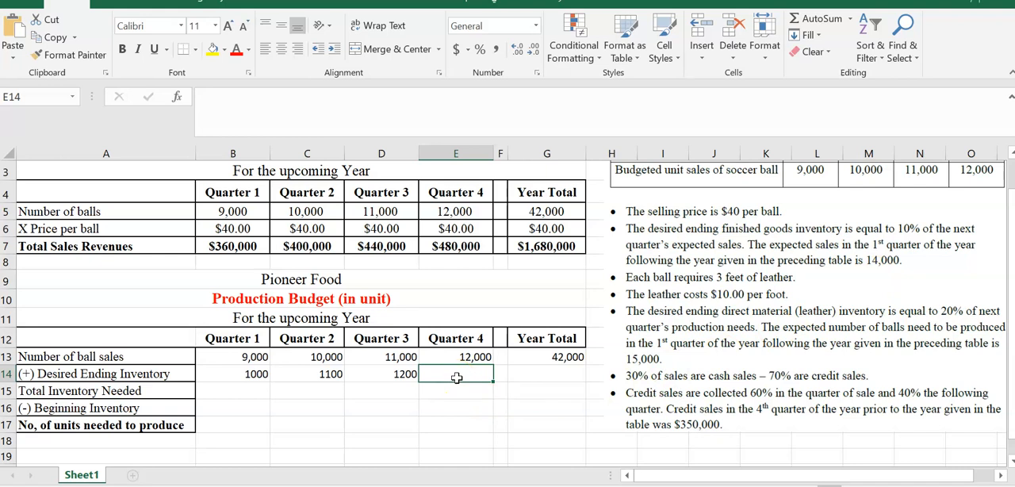
text(=)
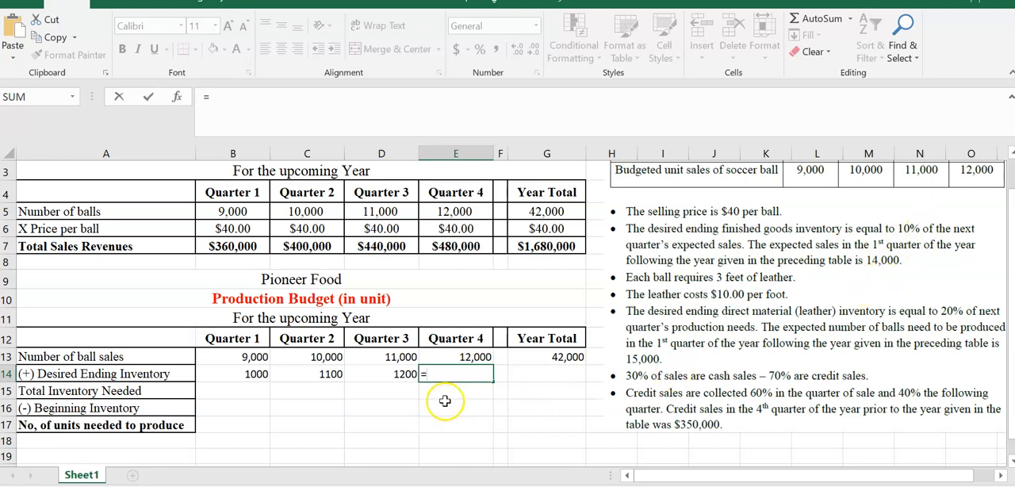
text(14)
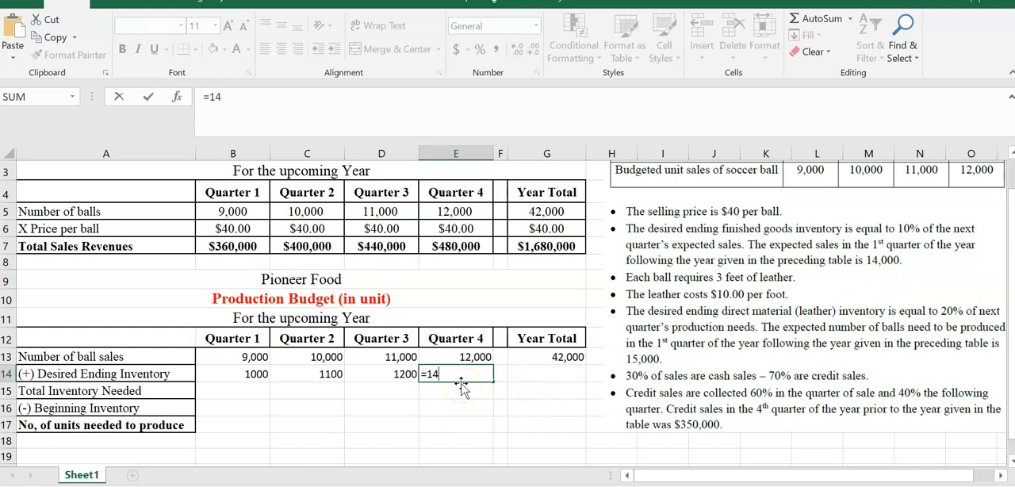
text(000*.1)
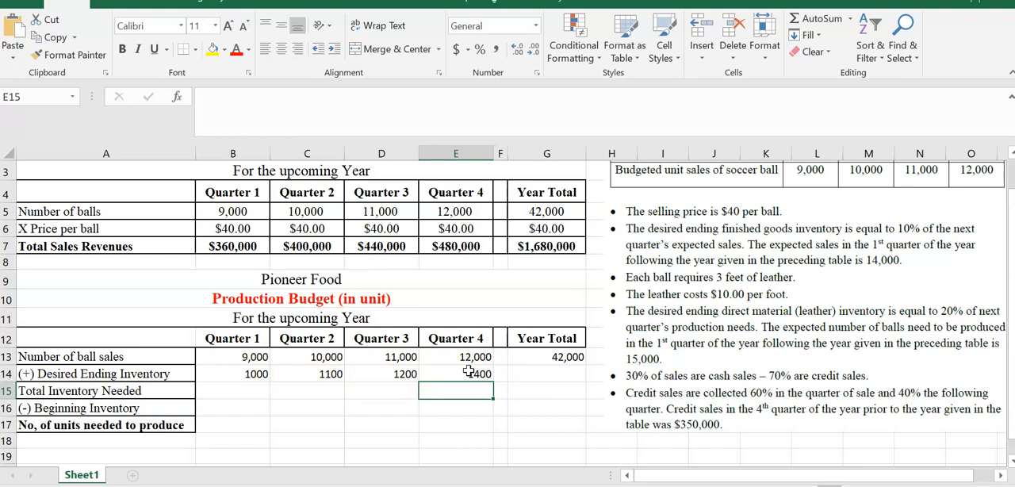
- Calculate the total inventory needed in B15 with =B13+B14 and fill it across through E15
click(228, 389)
text(=)
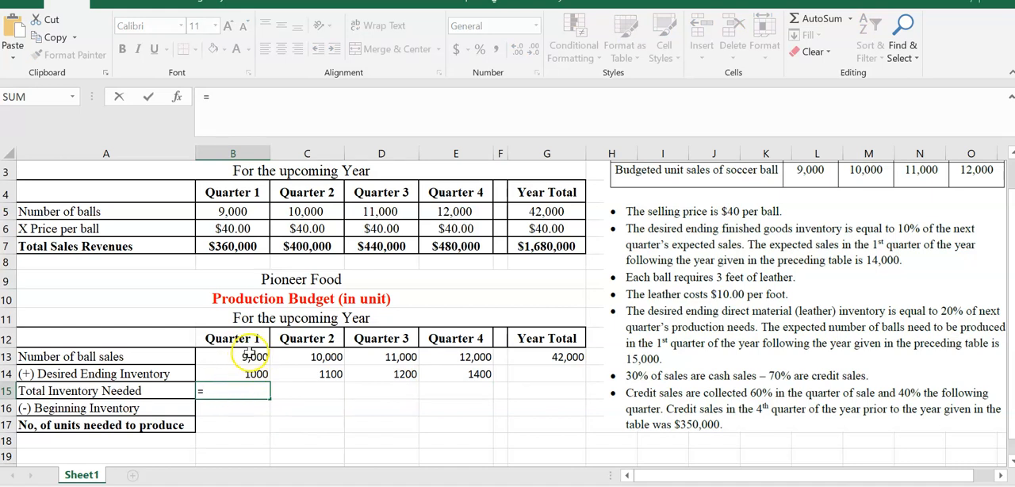
click(250, 355)
text(+)
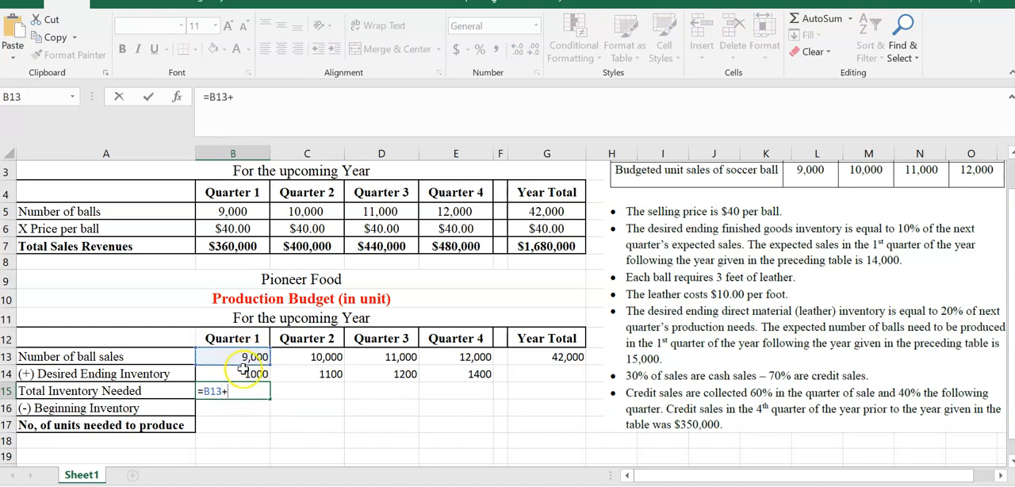
click(245, 373)
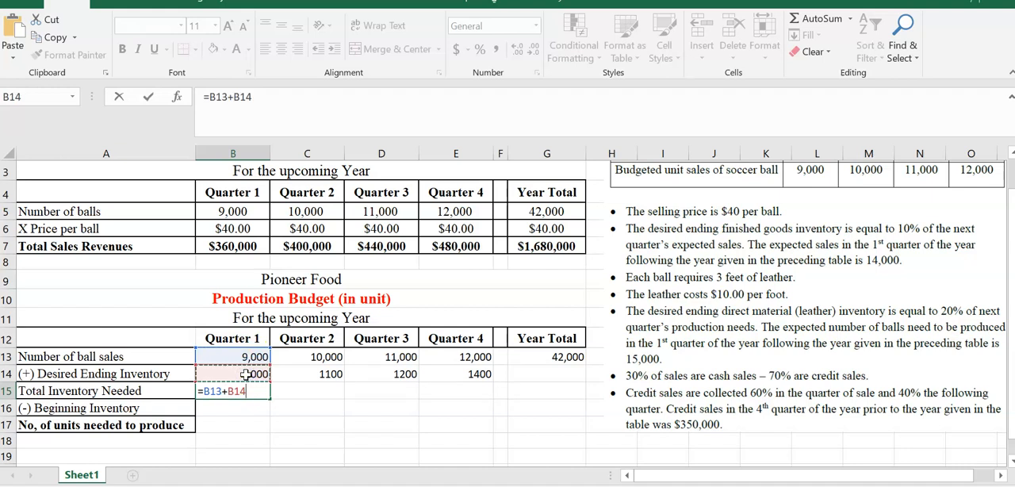
key(Return)
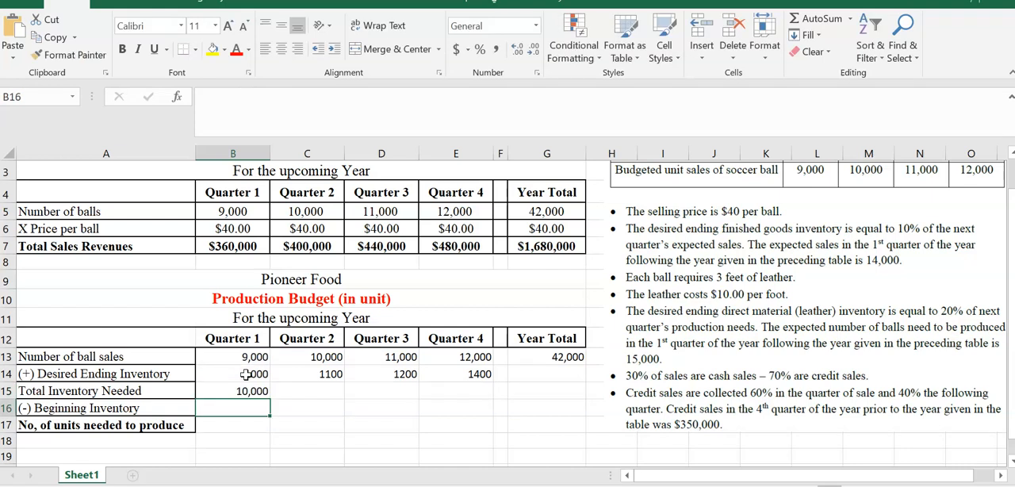
click(254, 391)
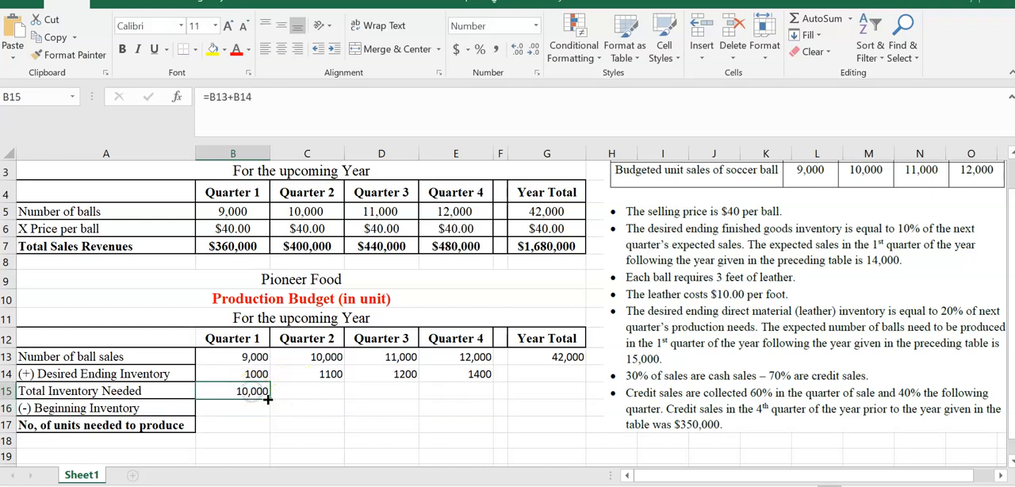
drag(268, 399, 460, 403)
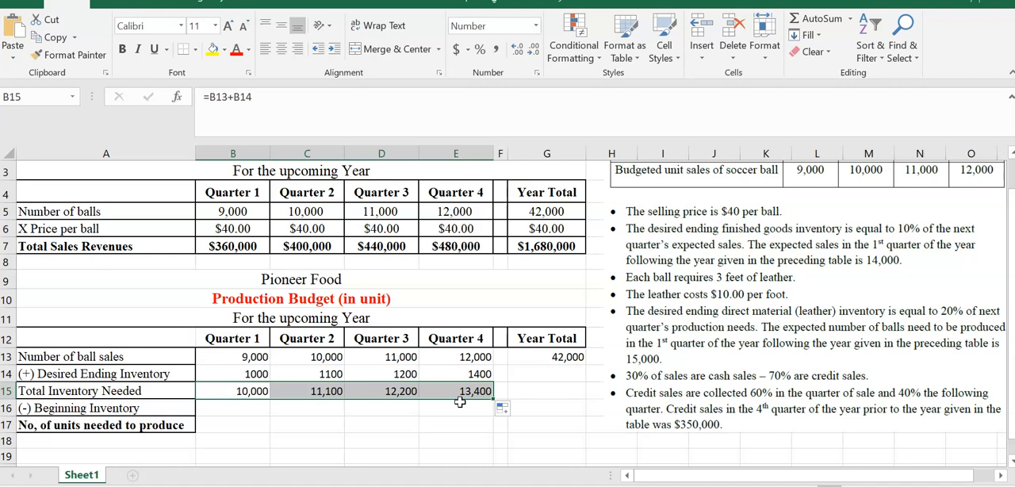
- Set the second-quarter beginning inventory in C16 to =B14 and fill it across through E16
click(232, 410)
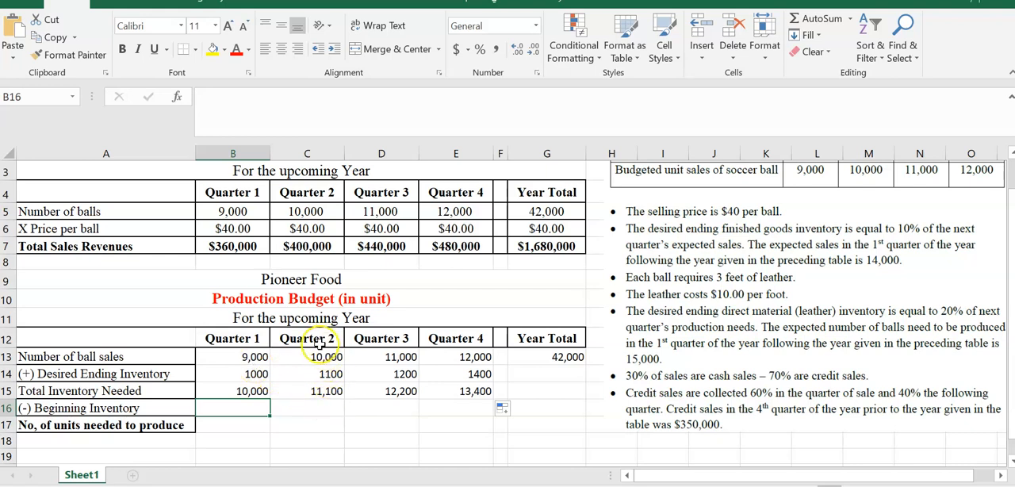
click(307, 408)
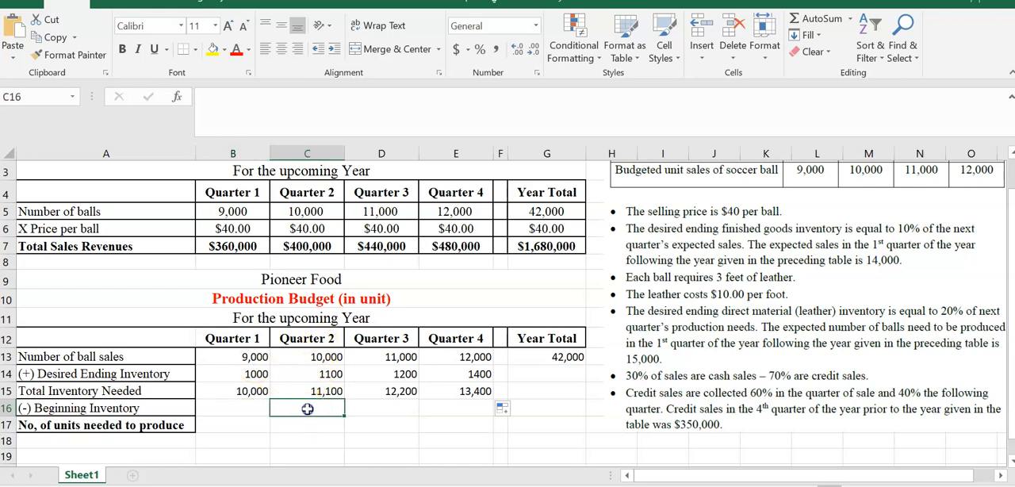
text(=)
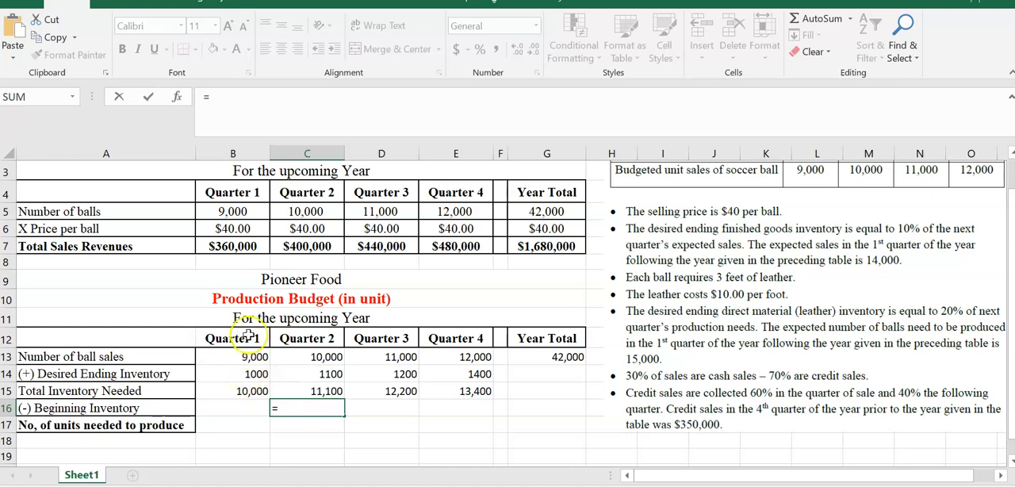
click(247, 375)
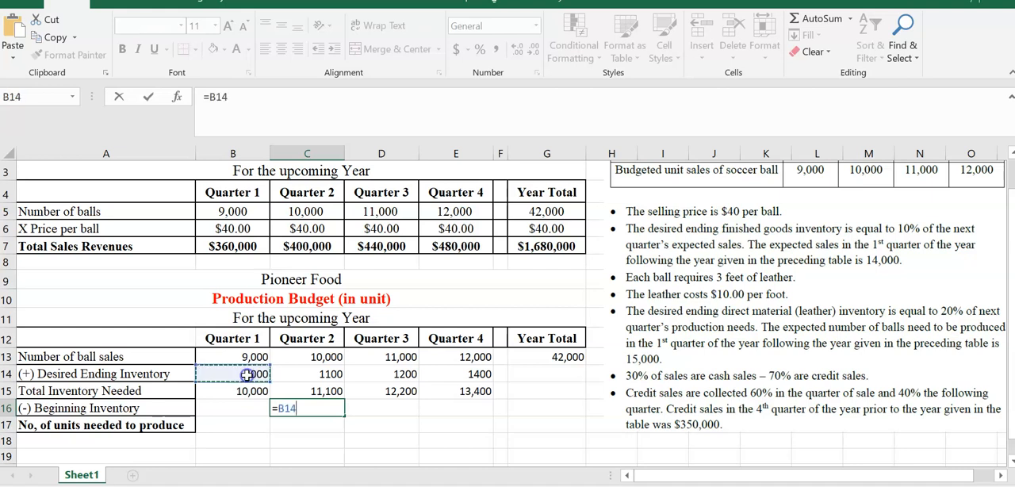
key(Return)
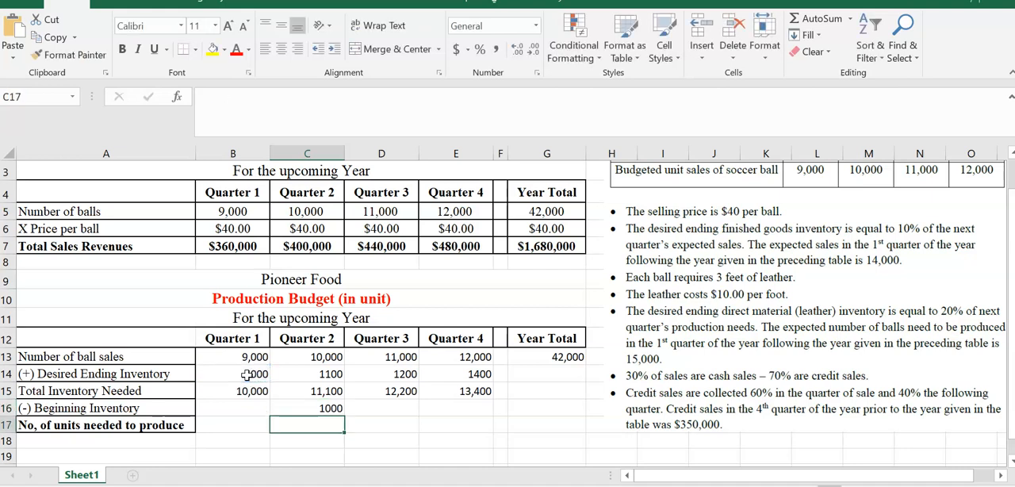
click(317, 407)
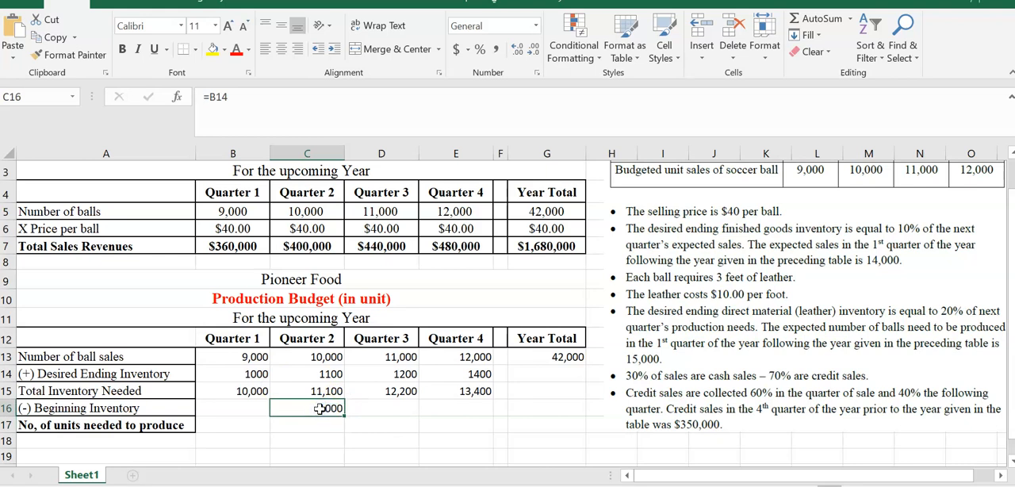
drag(346, 414, 474, 409)
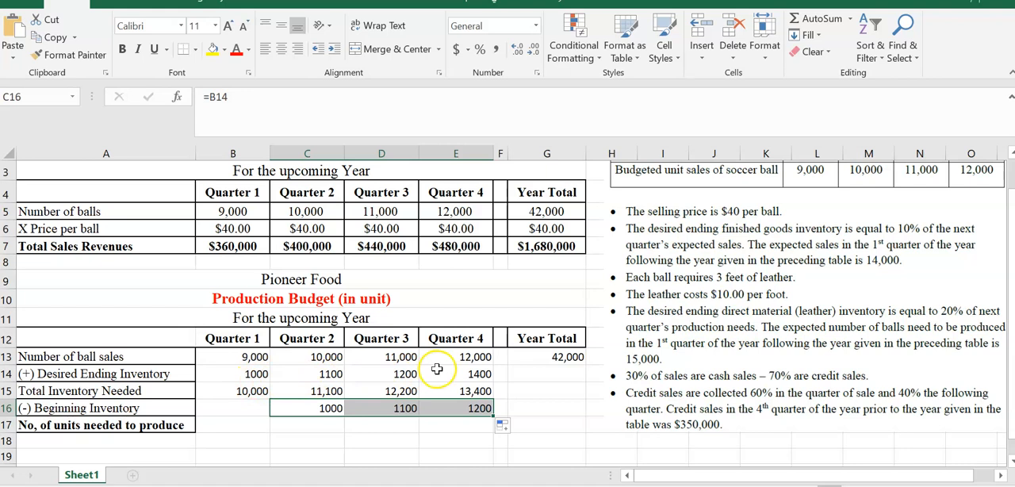
- Calculate the first-quarter beginning inventory in B16 with the formula =B13*.1
click(227, 410)
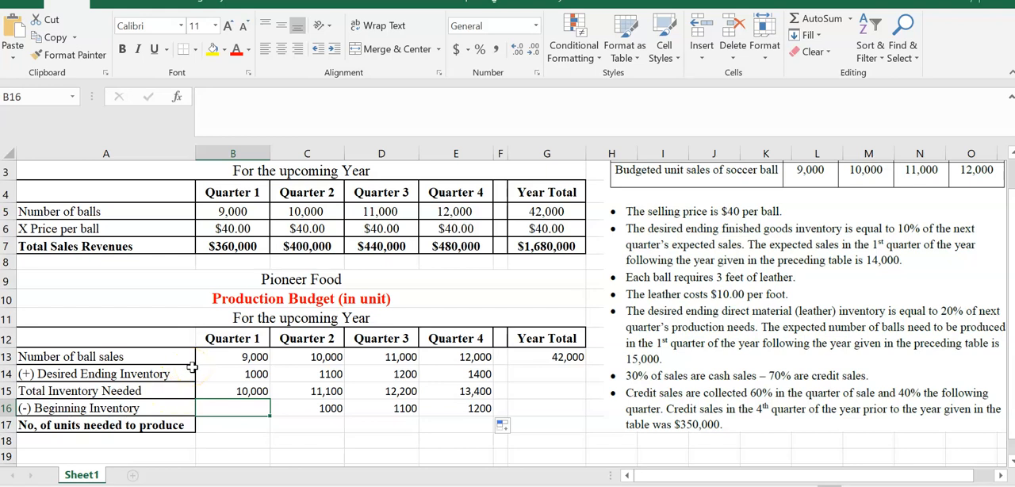
text(=)
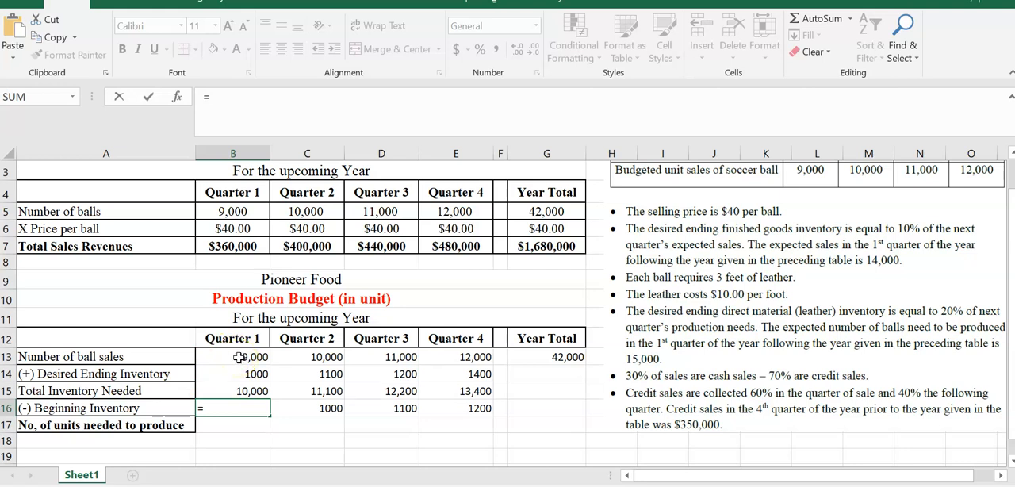
click(239, 358)
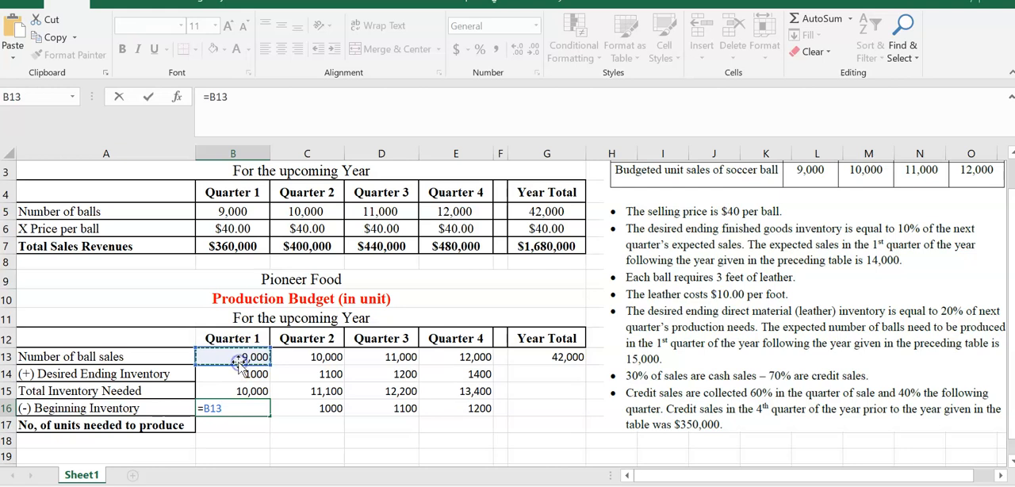
text(*.1)
key(Return)
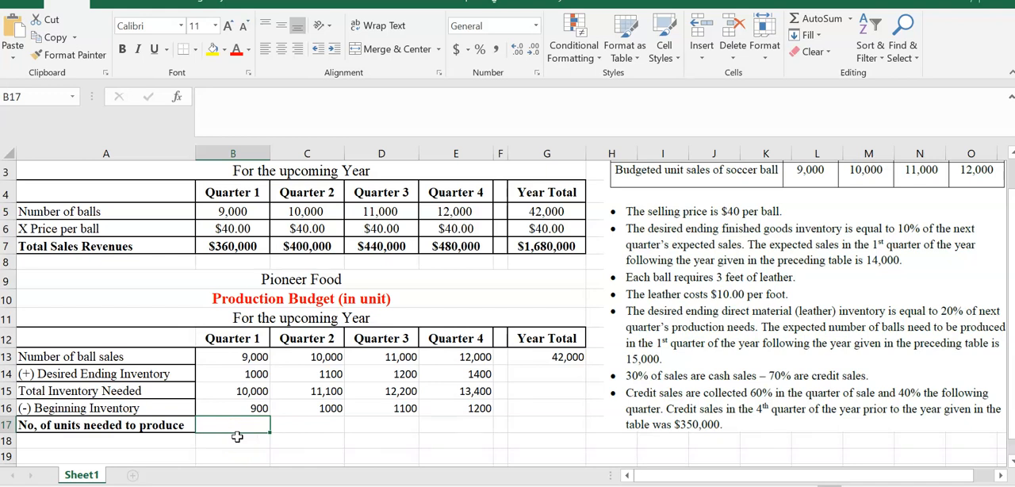
- Calculate the number of units needed to produce in B17 with =B15-B16 and fill it across through E17
text(=)
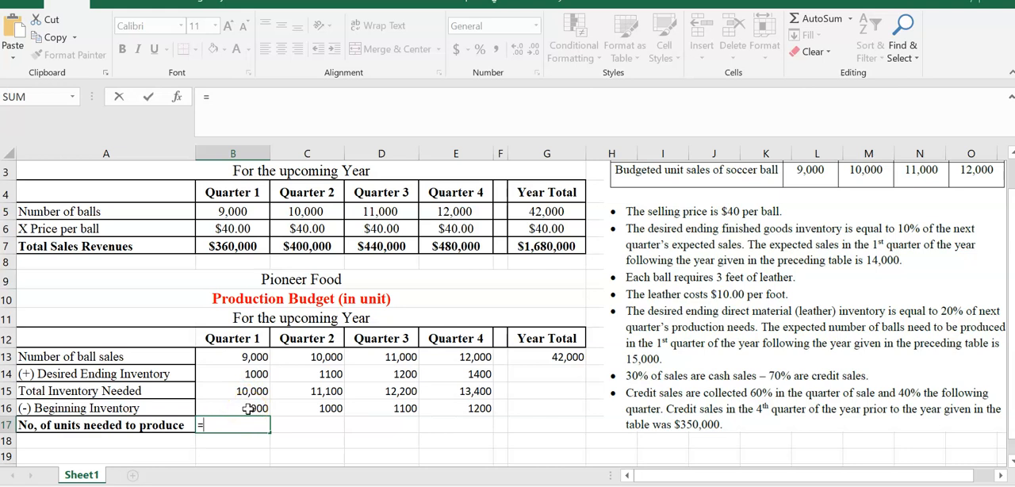
click(241, 391)
text(-)
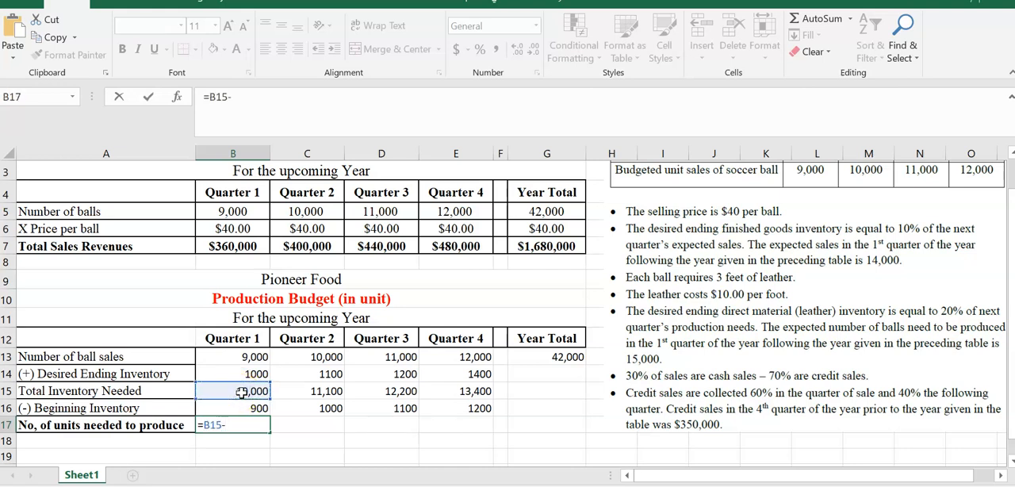
click(242, 408)
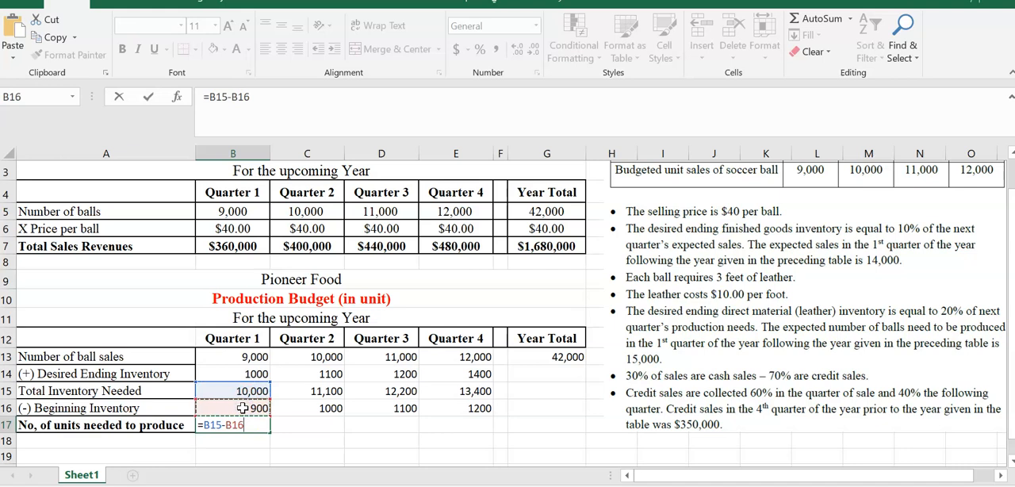
key(Return)
click(248, 425)
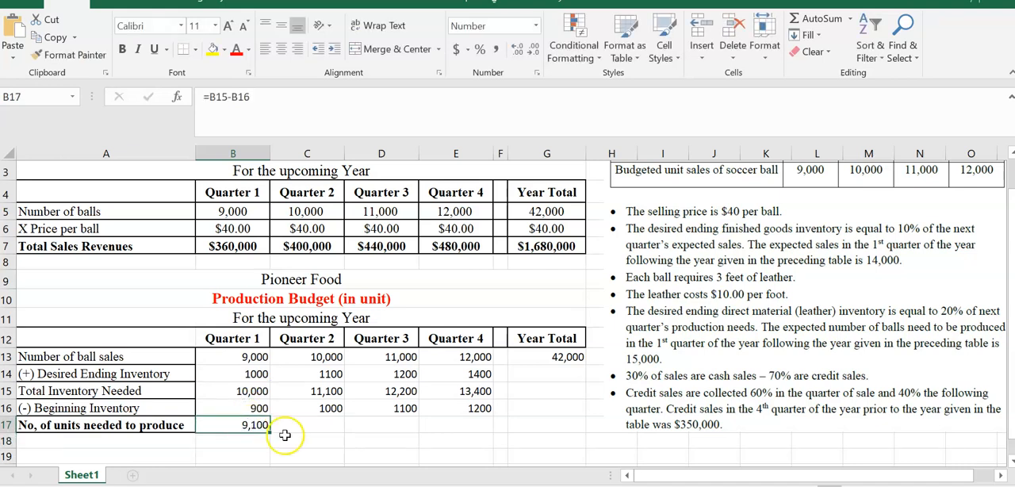
drag(270, 434, 480, 436)
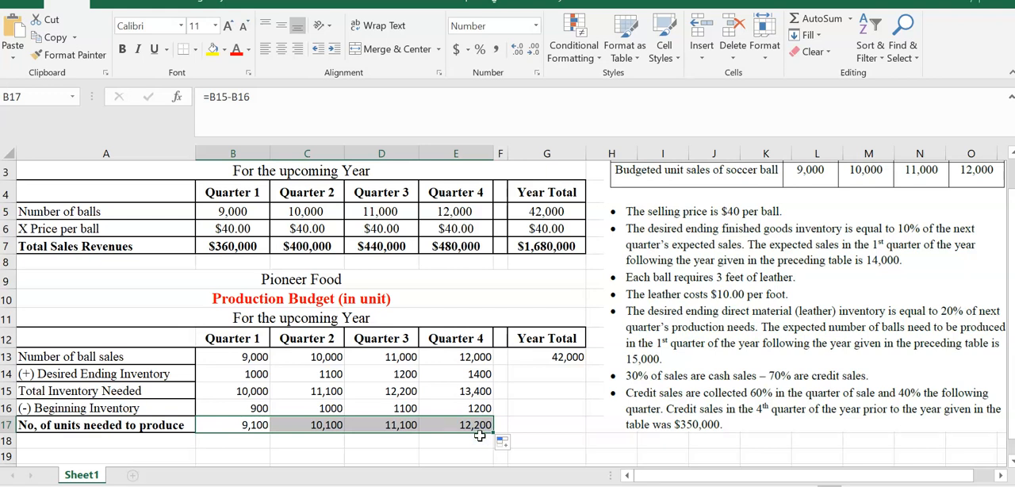
- Apply all borders to the quarterly production figures in B13:E17 and center them horizontally
click(223, 357)
drag(224, 356, 446, 435)
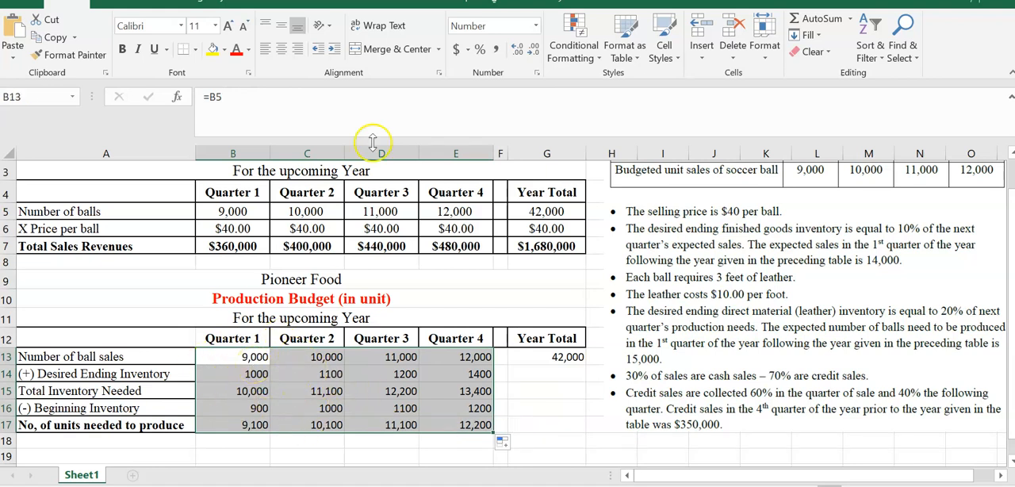
click(195, 53)
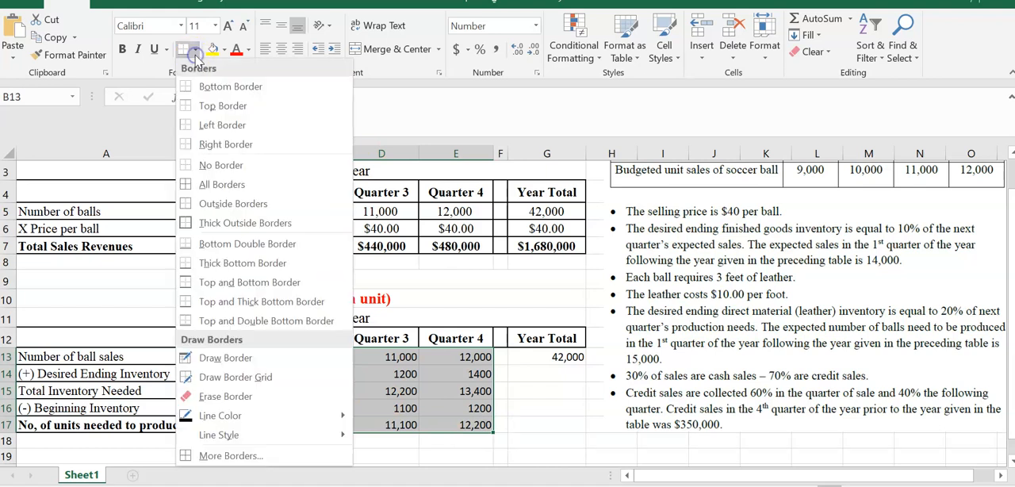
click(187, 224)
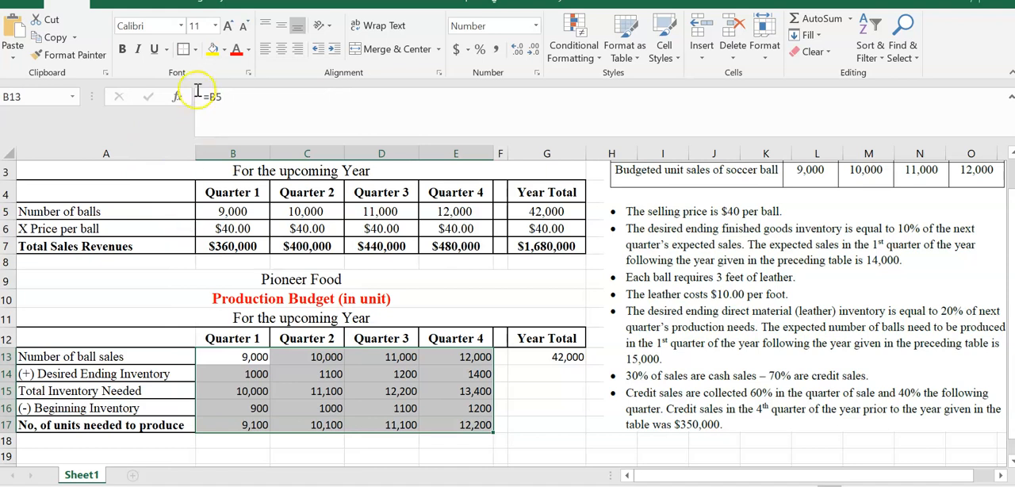
click(195, 51)
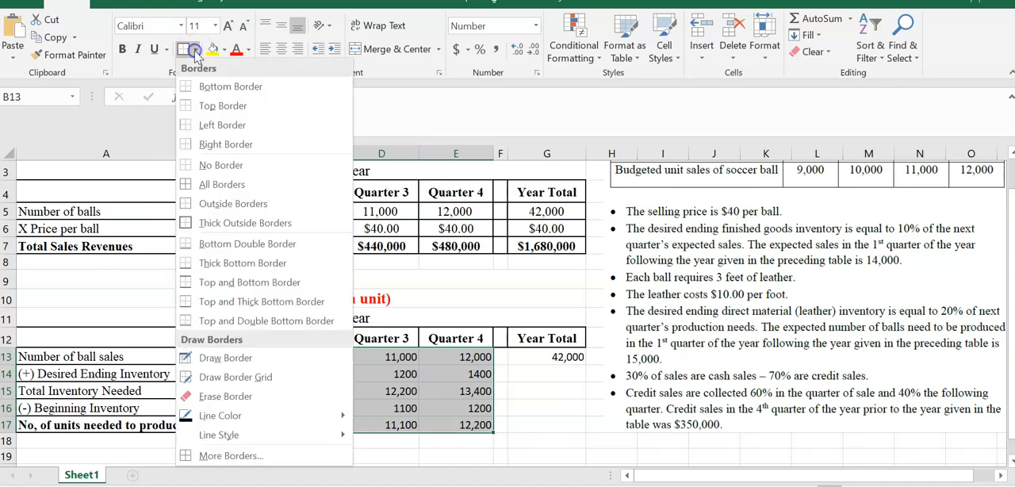
click(185, 188)
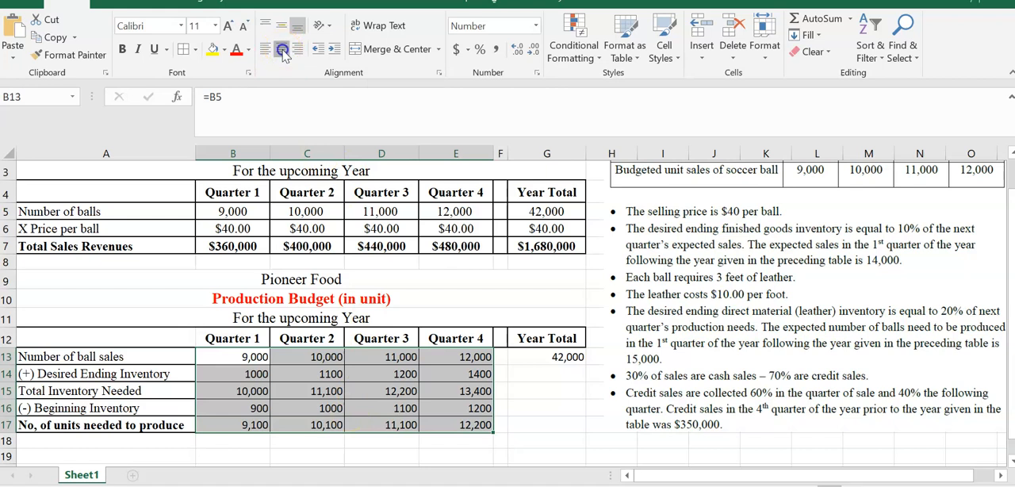
click(284, 48)
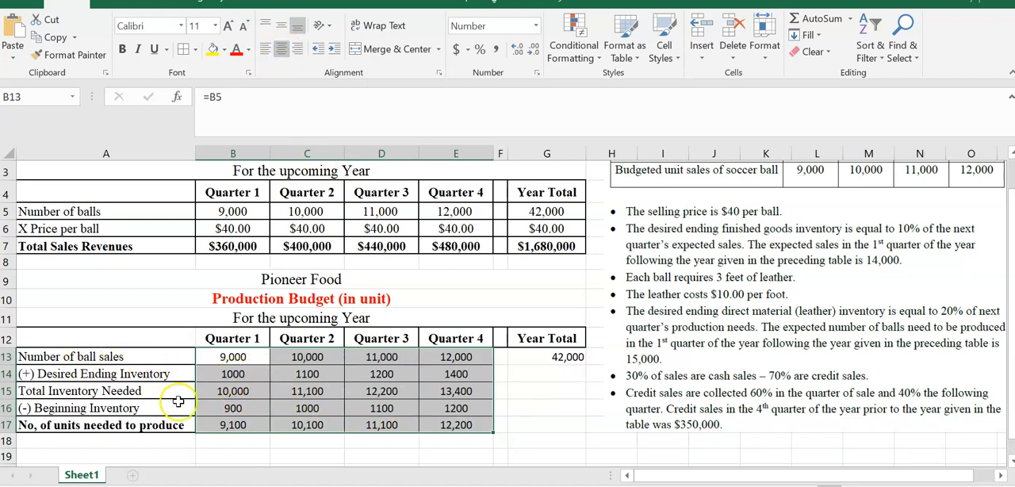
- Set the font of the production figures in B13:E17 to Times New Roman, size 12
click(151, 26)
text(T)
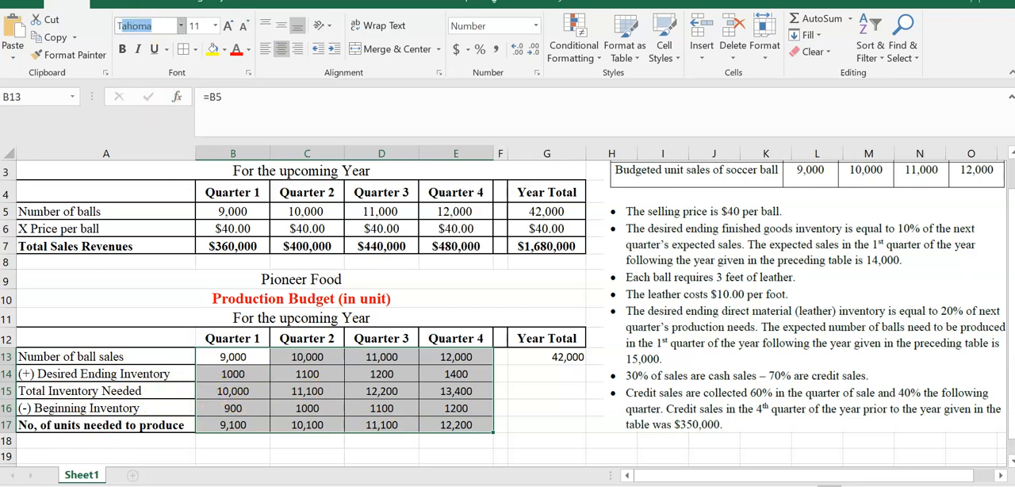
text(imes New Ro)
key(Return)
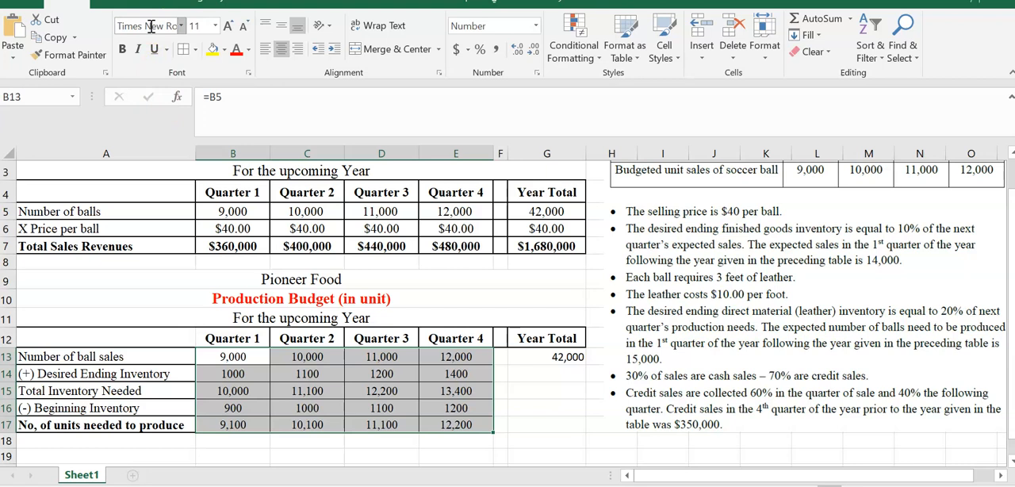
click(199, 26)
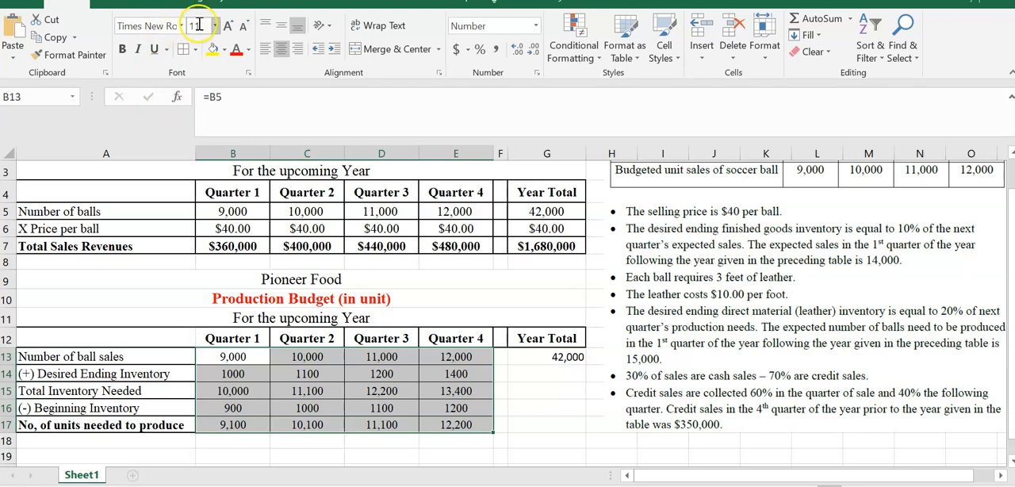
text(12)
key(Return)
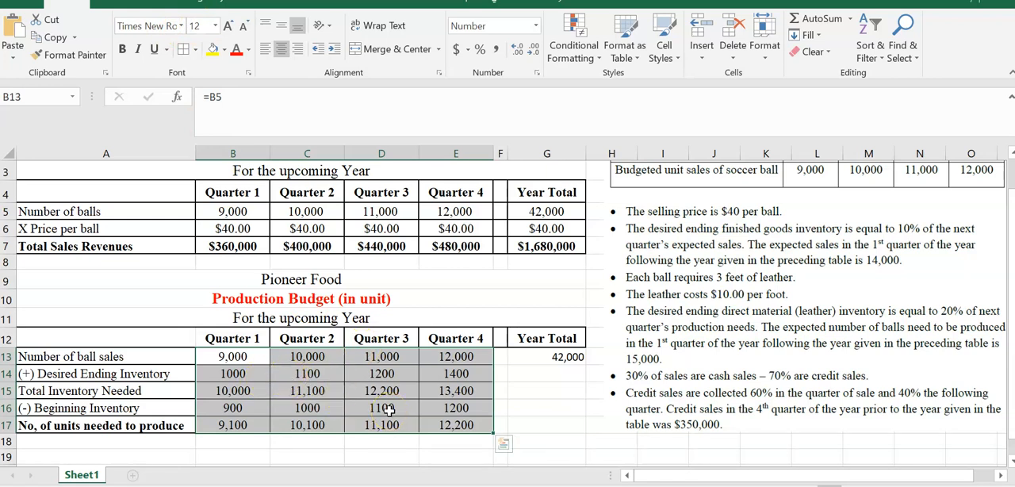
- Make the quarterly units needed to produce in B17:E17 bold
click(224, 426)
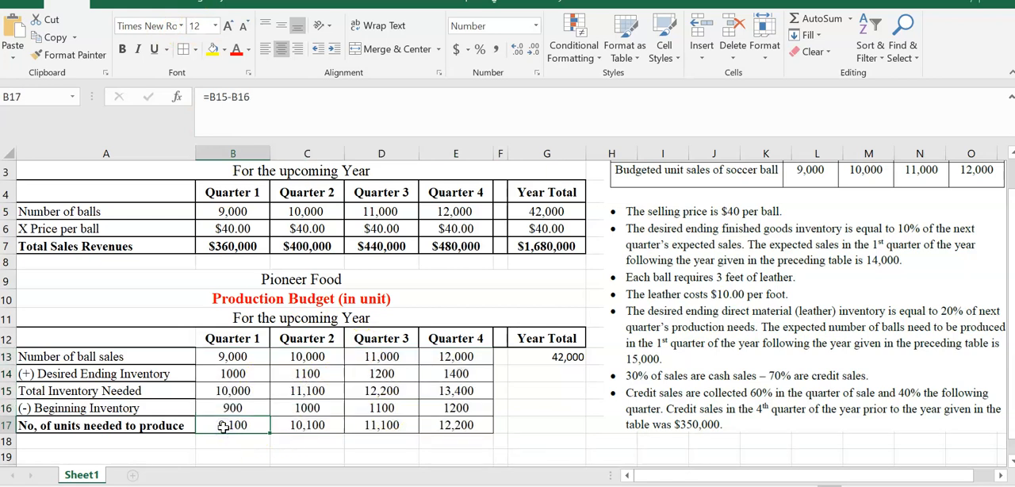
key(shift+Right)
key(shift+Right)
key(shift+Right)
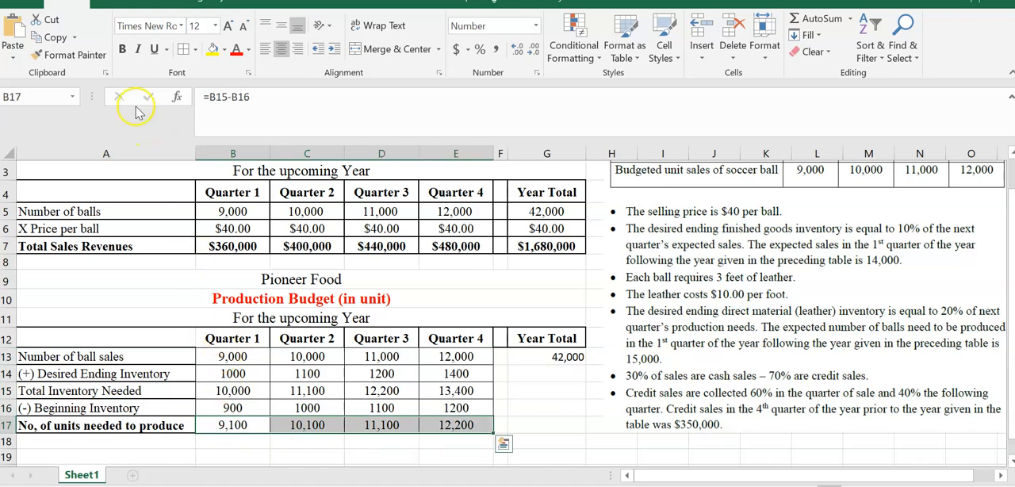
click(122, 49)
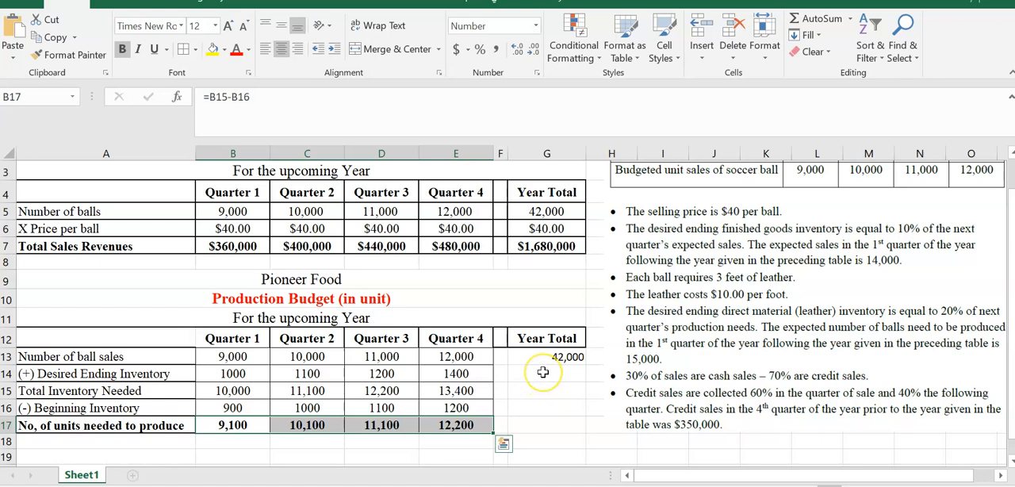
- Set the year-total desired ending inventory in G14 to the fourth-quarter figure with =E14
click(544, 372)
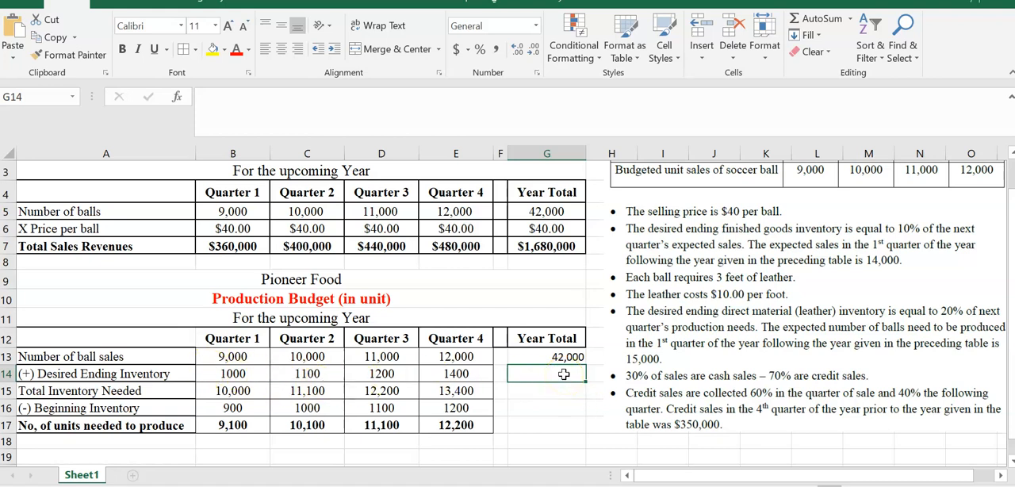
text(=)
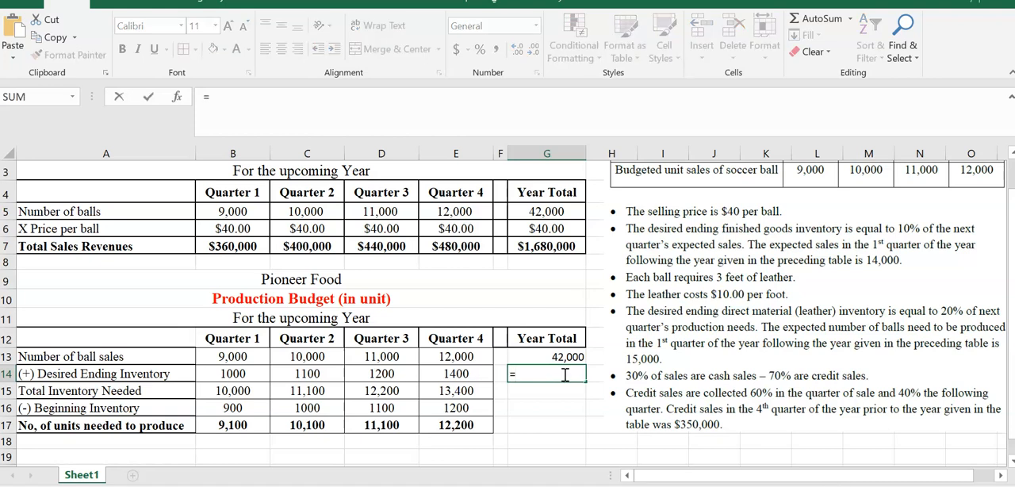
click(457, 372)
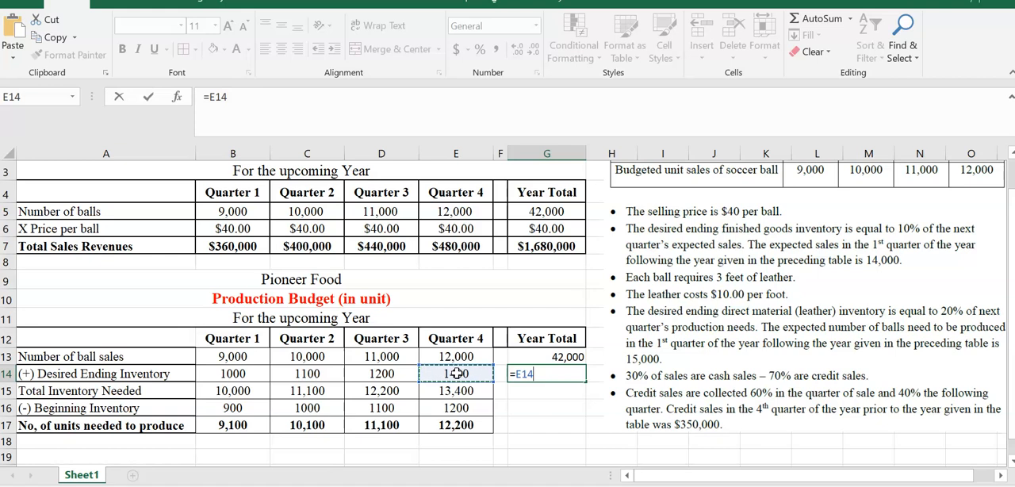
key(Return)
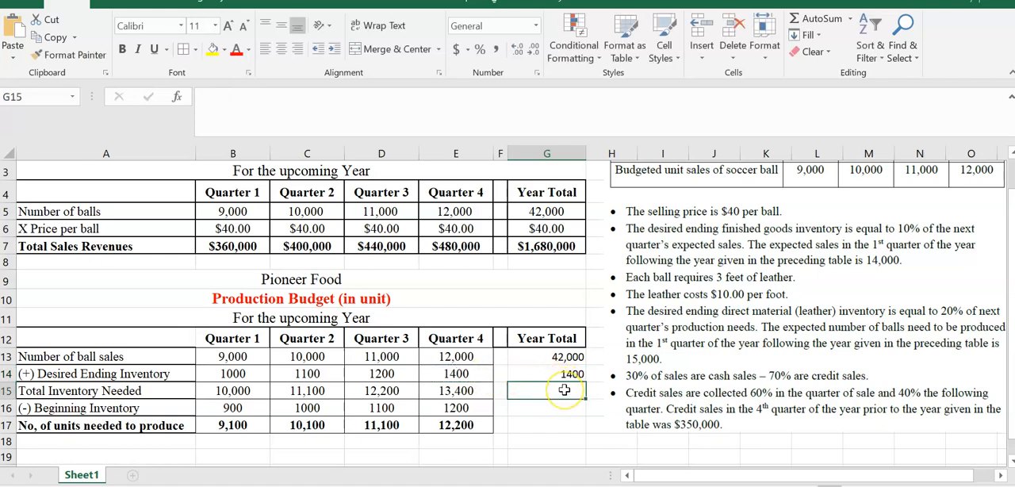
- Calculate the year-total inventory needed in G15 with the formula =G13+G14
text(=)
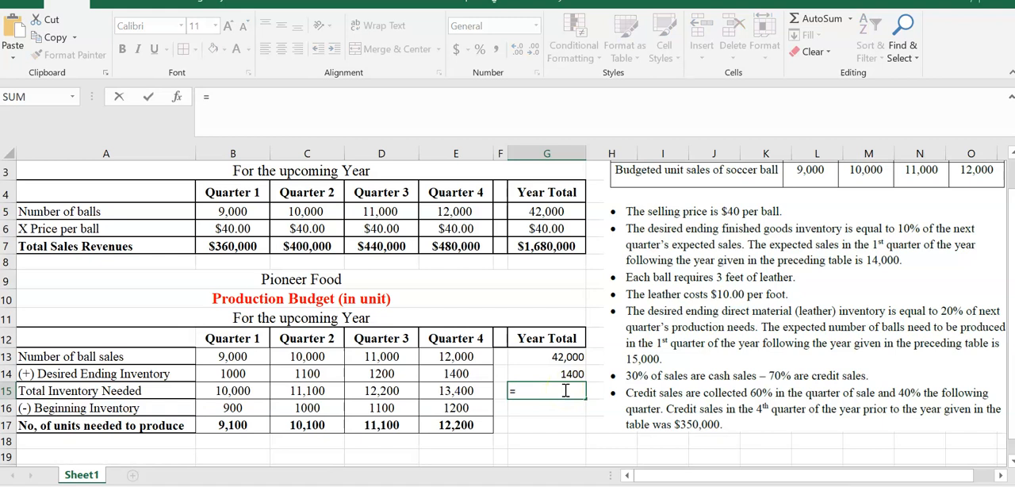
click(555, 356)
text(+)
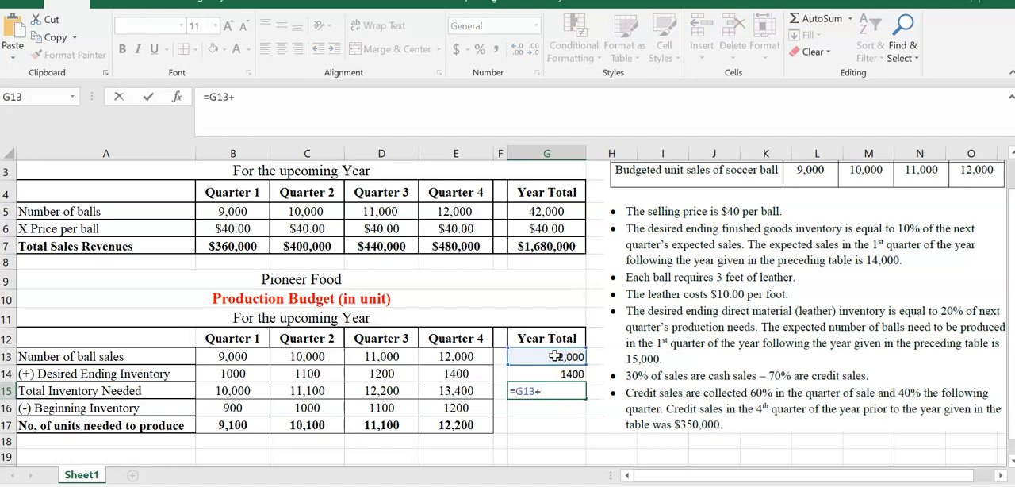
click(544, 375)
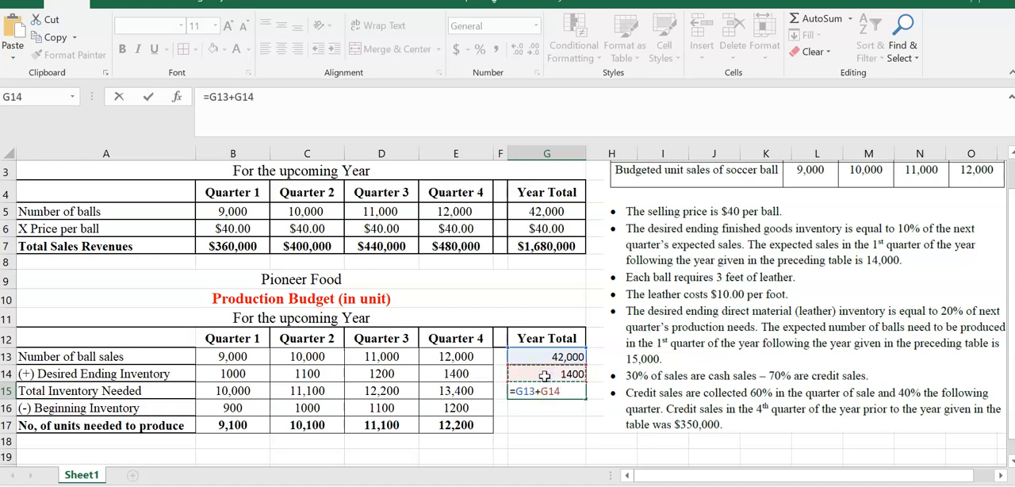
key(Return)
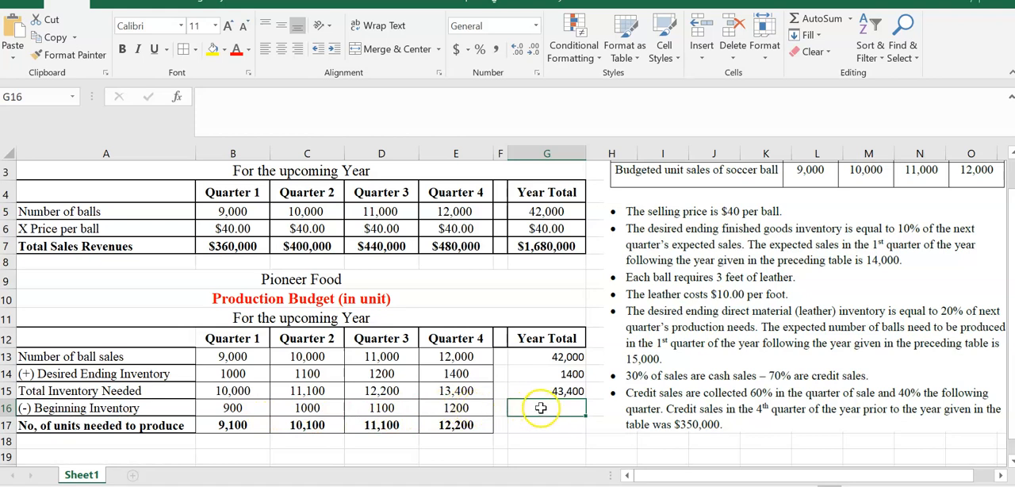
- Set the year-total beginning inventory in G16 to the first-quarter figure with =B16
text(=)
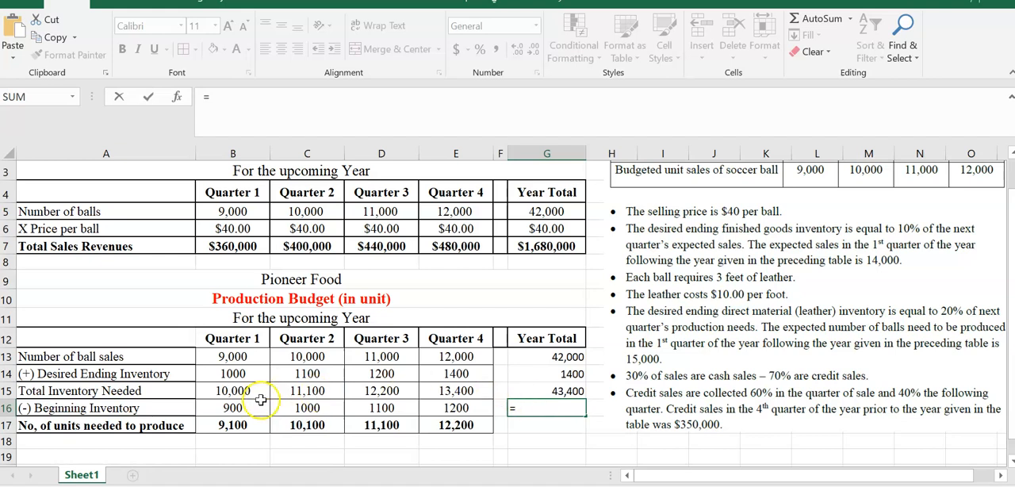
click(229, 407)
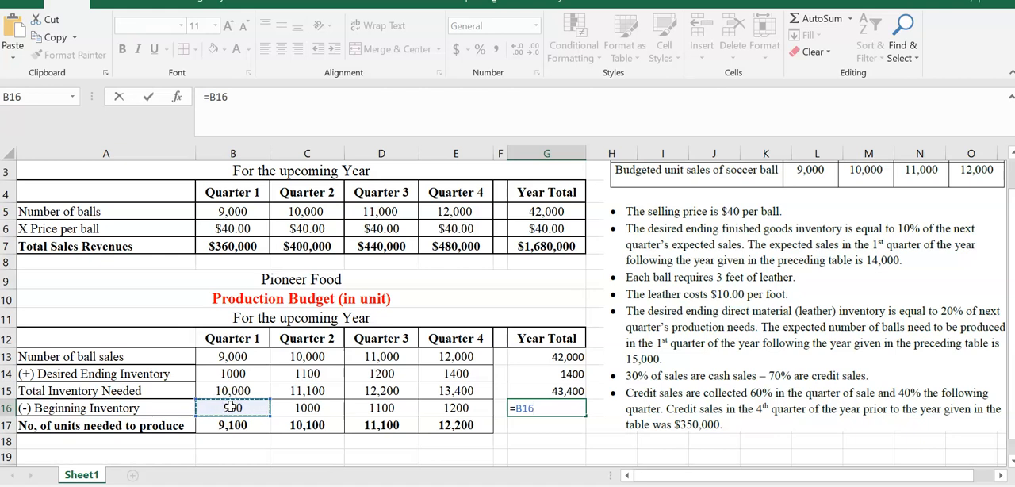
key(Return)
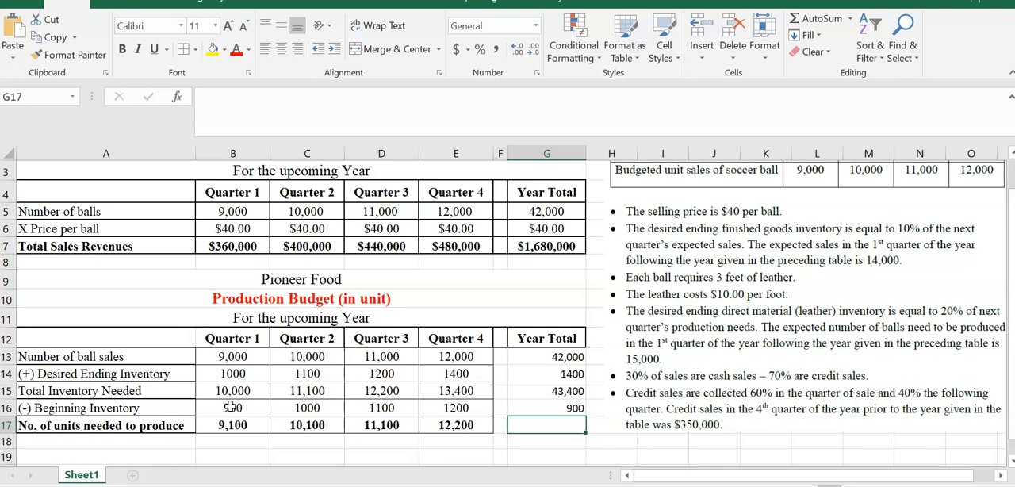
- Calculate the year-total units needed to produce in G17 with the formula =G15-G16
text(=)
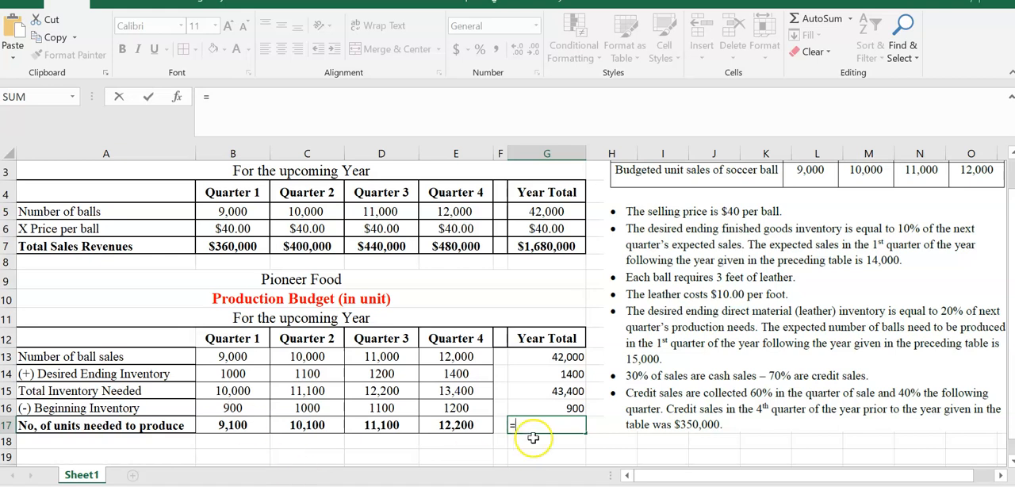
click(553, 391)
text(-)
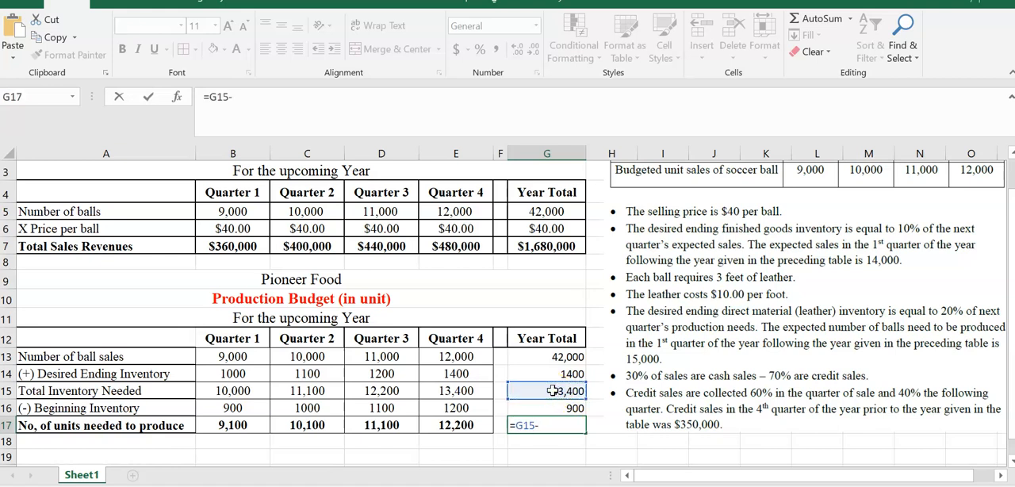
click(548, 409)
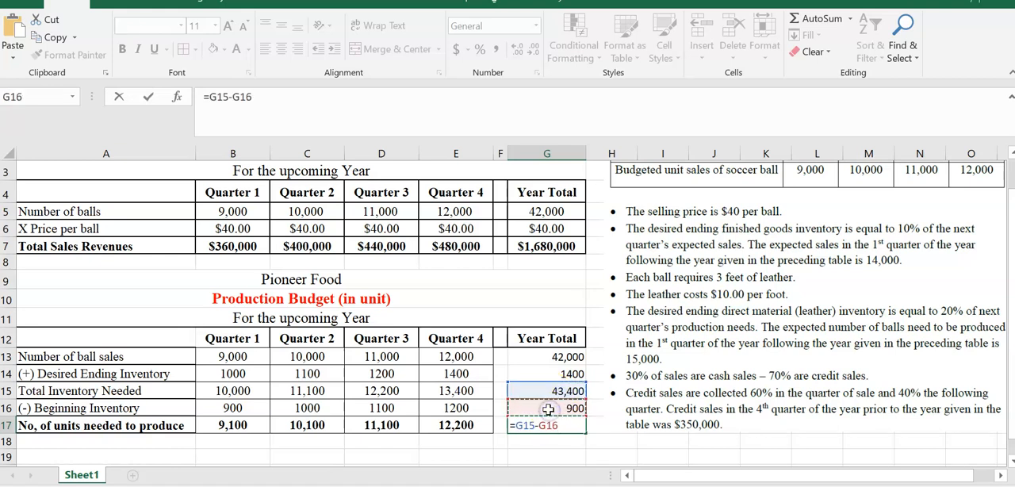
key(Return)
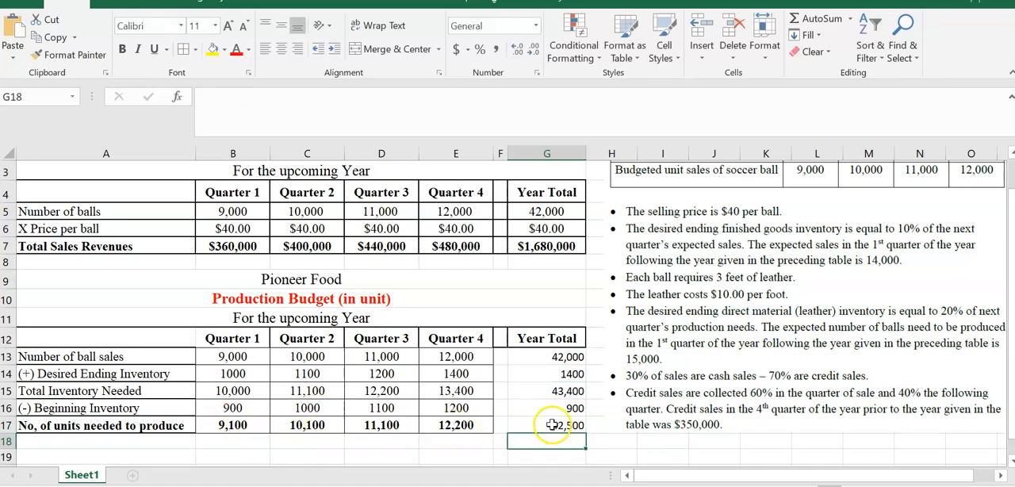
- Format the production budget's year totals in G13:G17 as Times New Roman, size 12
drag(555, 356, 539, 425)
click(159, 26)
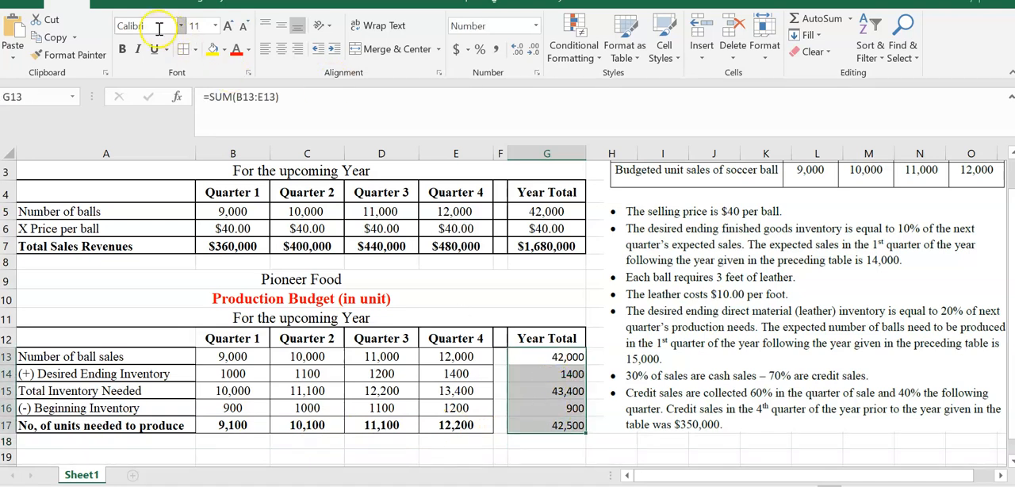
text(Times New Ro)
key(Return)
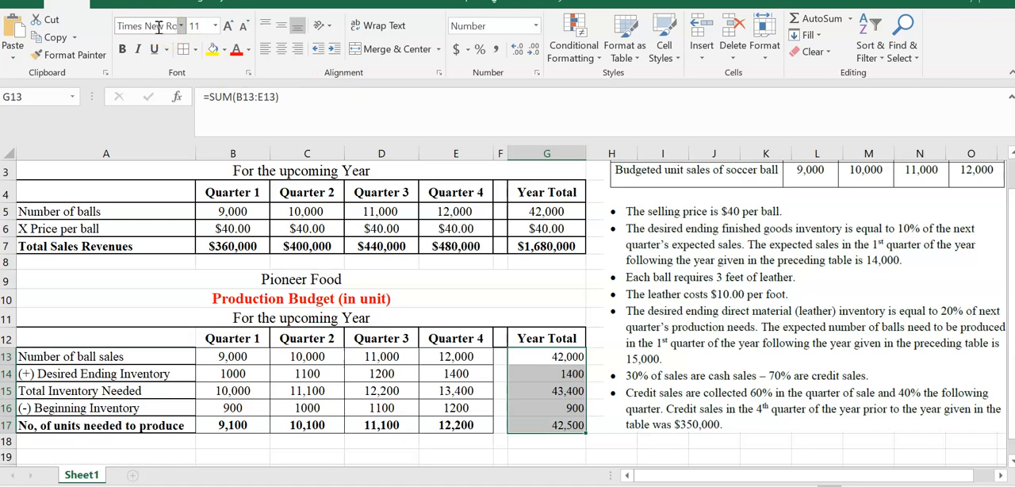
click(202, 26)
text(12)
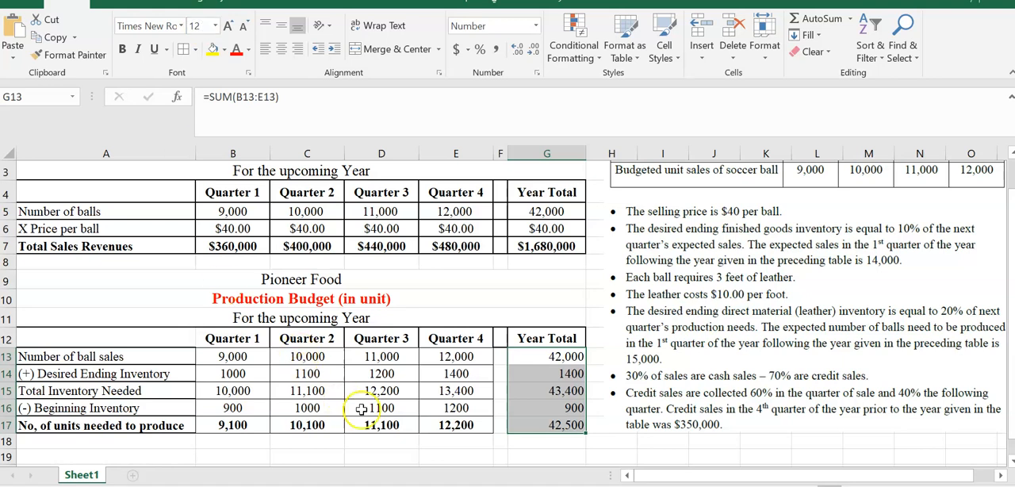
drag(231, 357, 548, 423)
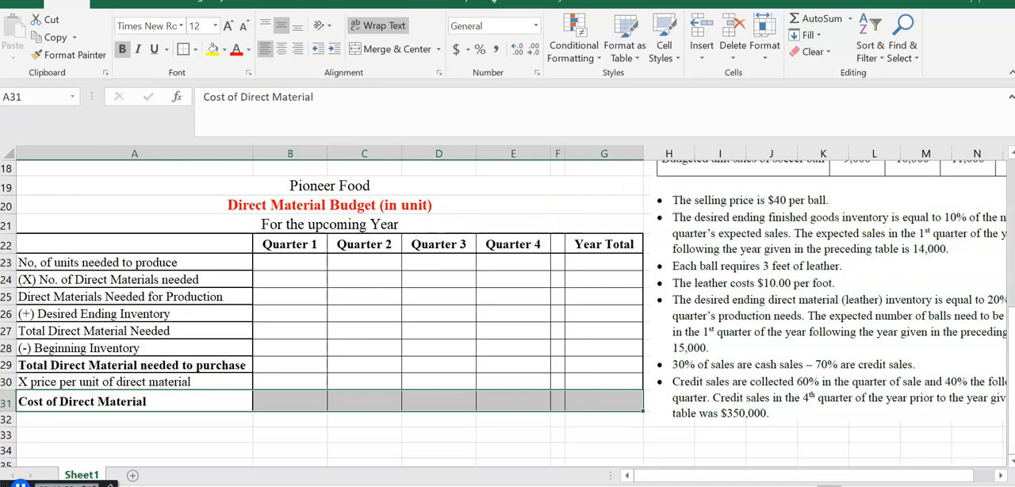
- Link the direct material budget's units needed to produce in B23 to =B17 and fill the formula across to E23
click(1011, 155)
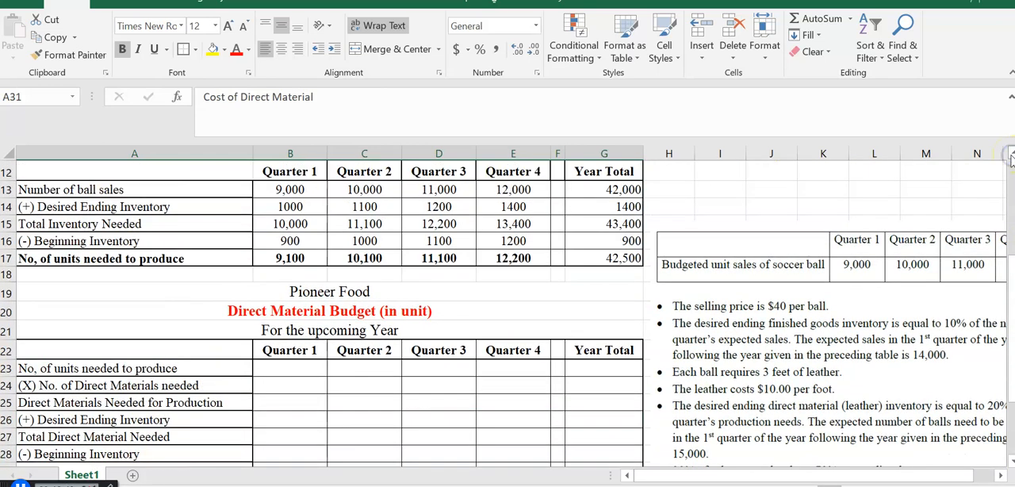
click(1011, 156)
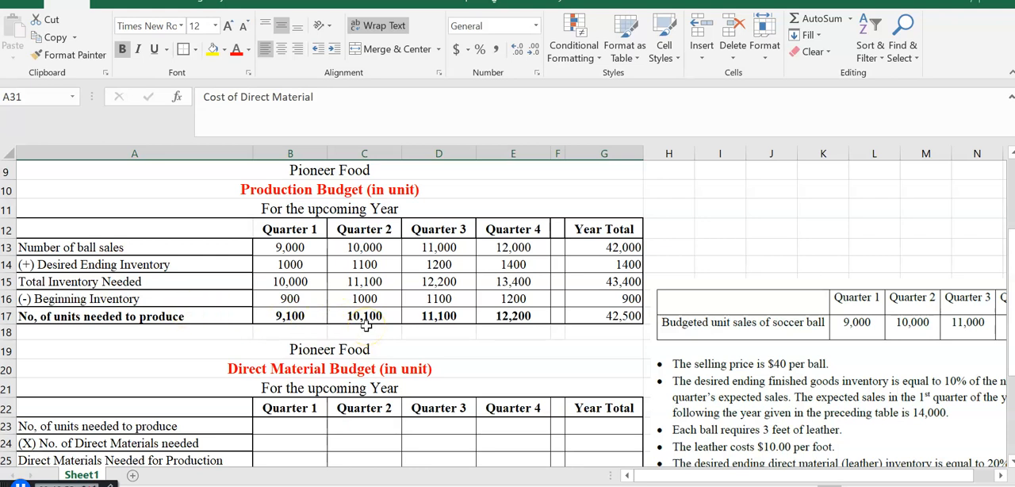
click(283, 428)
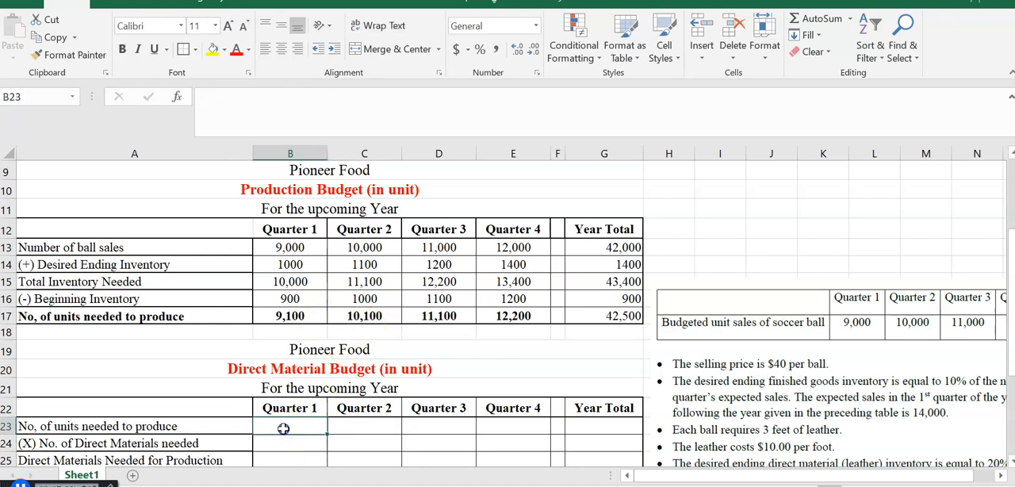
text(=)
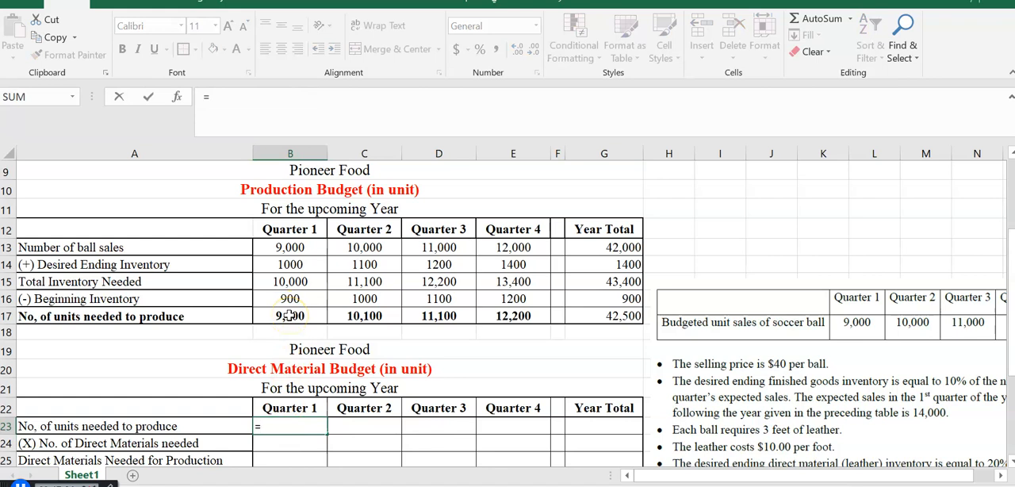
click(290, 316)
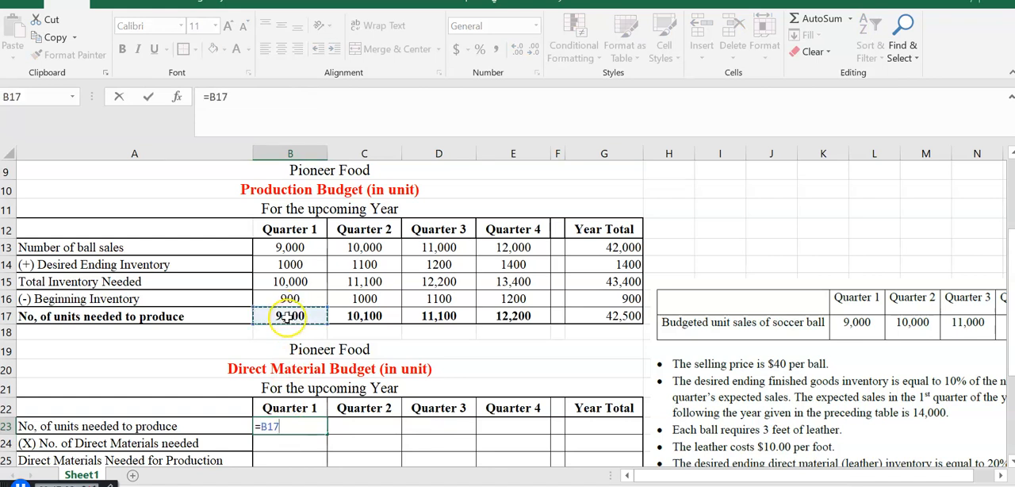
key(Return)
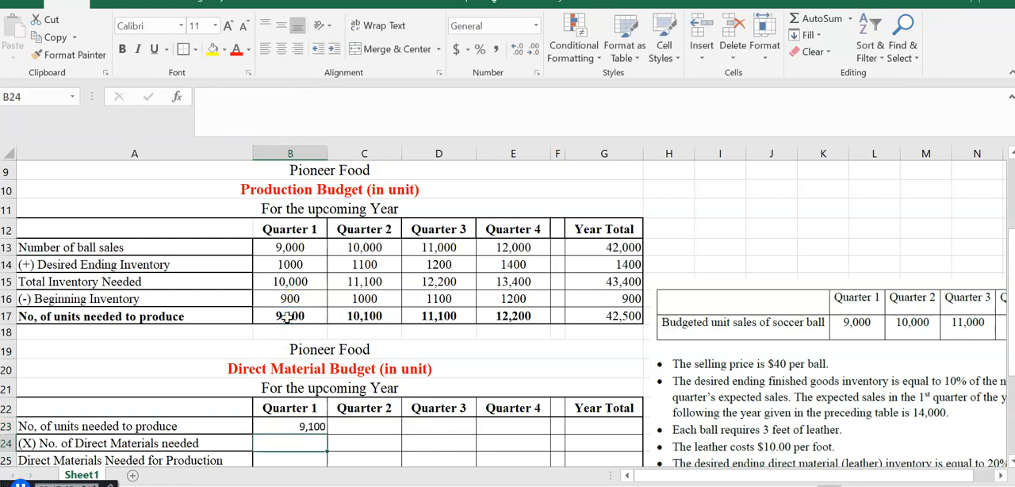
click(302, 426)
drag(326, 435, 526, 424)
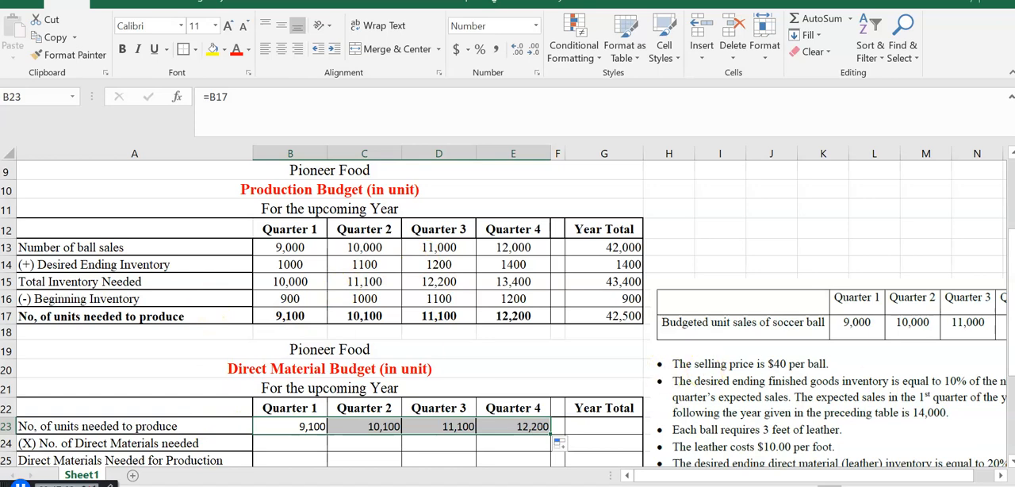
- Enter 3 as the number of direct materials needed in B24 and copy it across to E24
drag(1012, 363, 1011, 394)
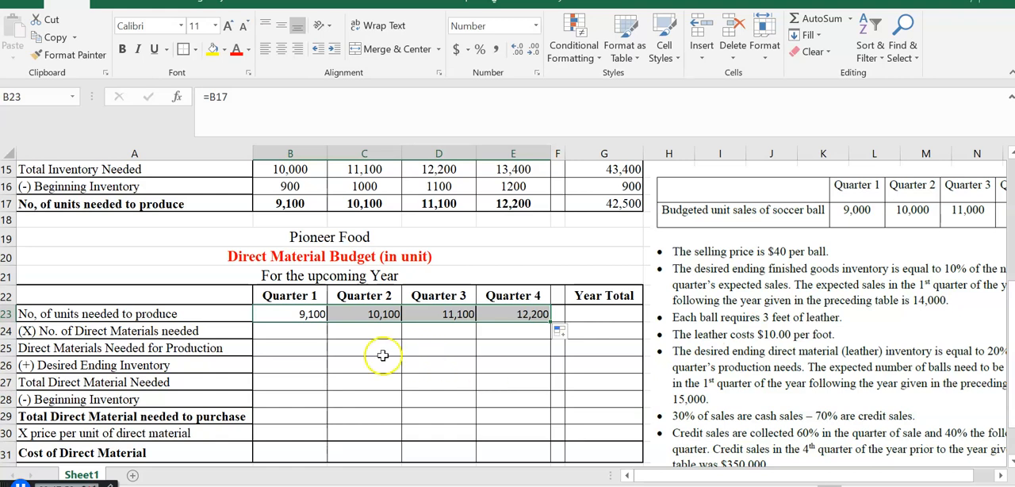
click(299, 330)
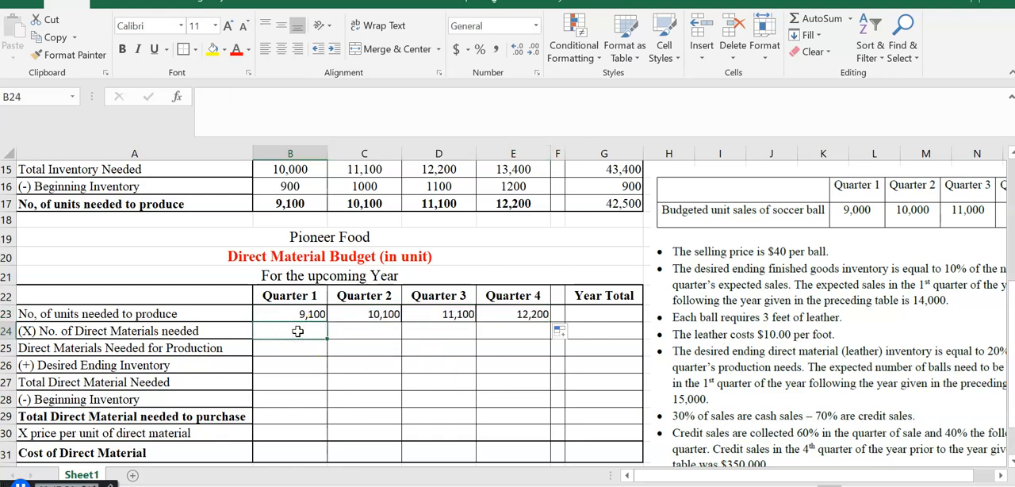
text(3)
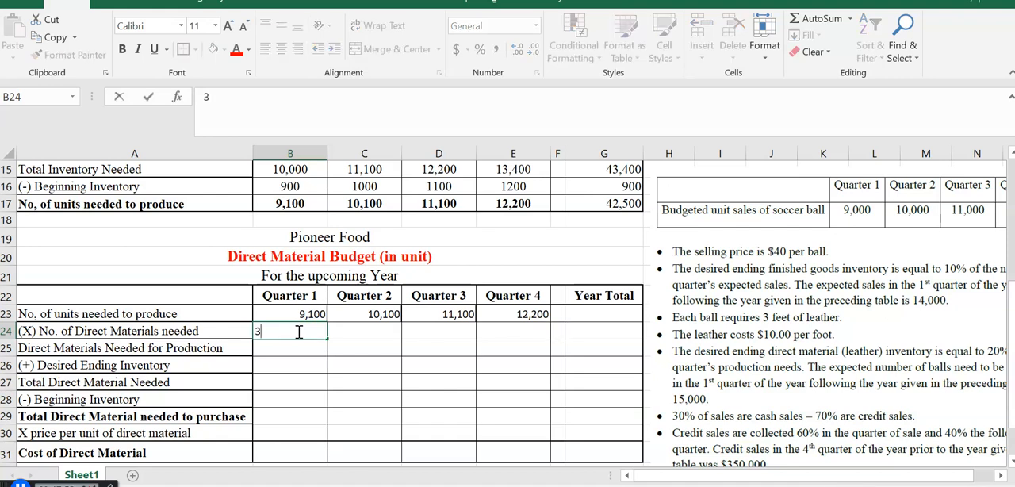
key(Return)
click(291, 330)
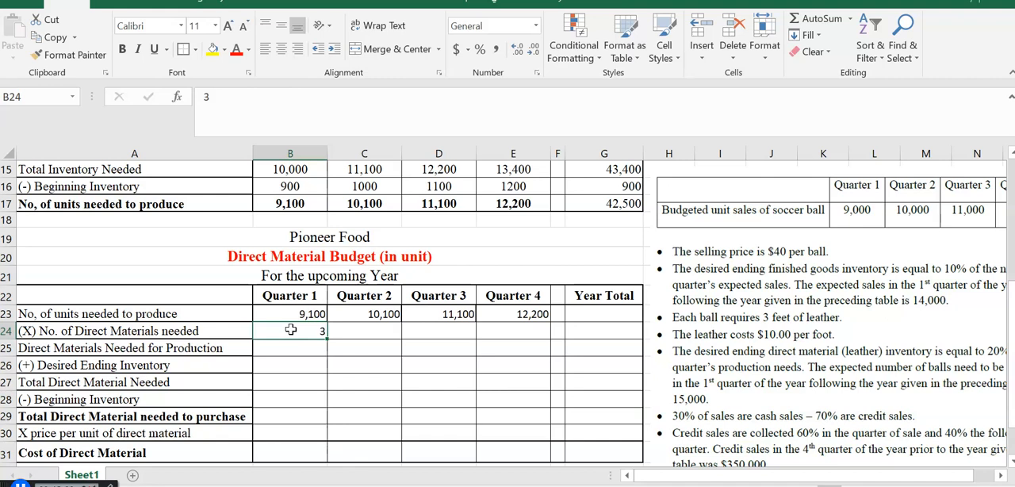
drag(324, 337, 517, 331)
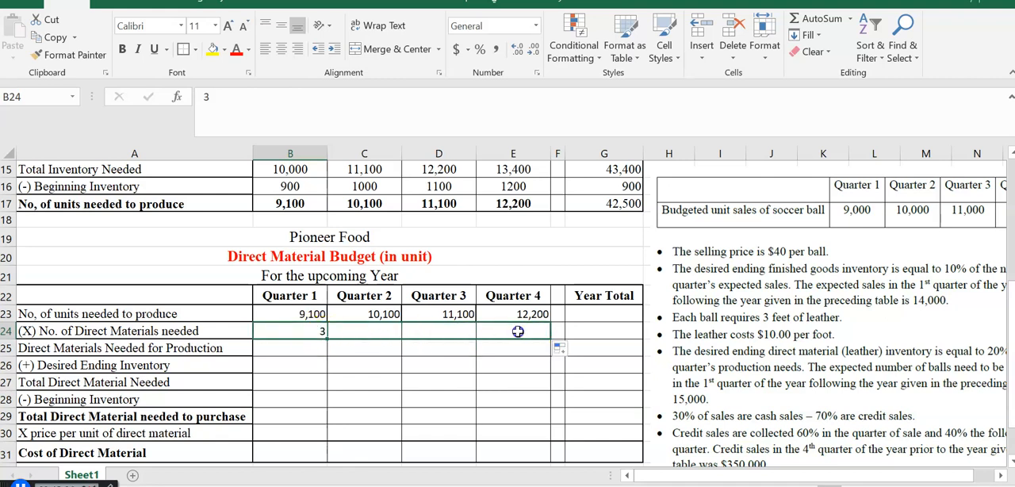
- Calculate the direct materials needed for production in B25 with =B23*B24 and fill the formula across to E25
click(287, 350)
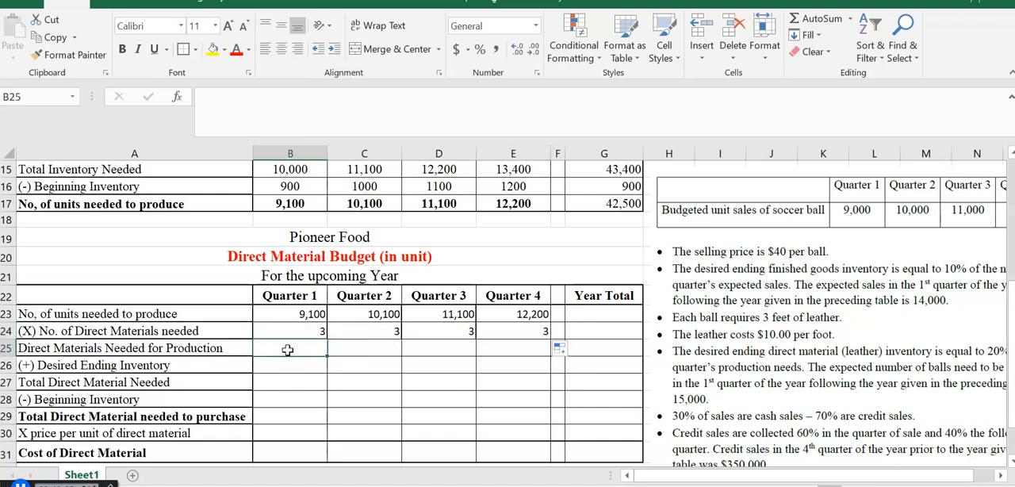
text(=)
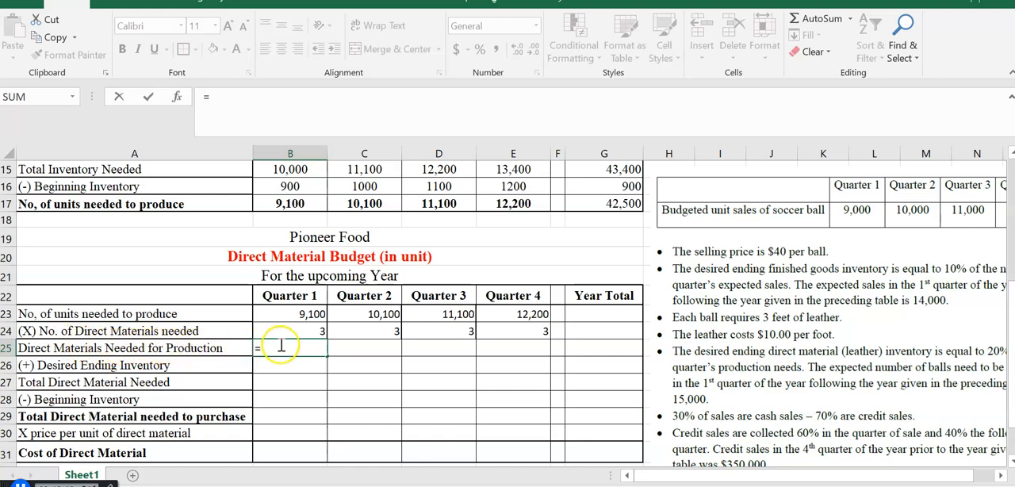
click(292, 314)
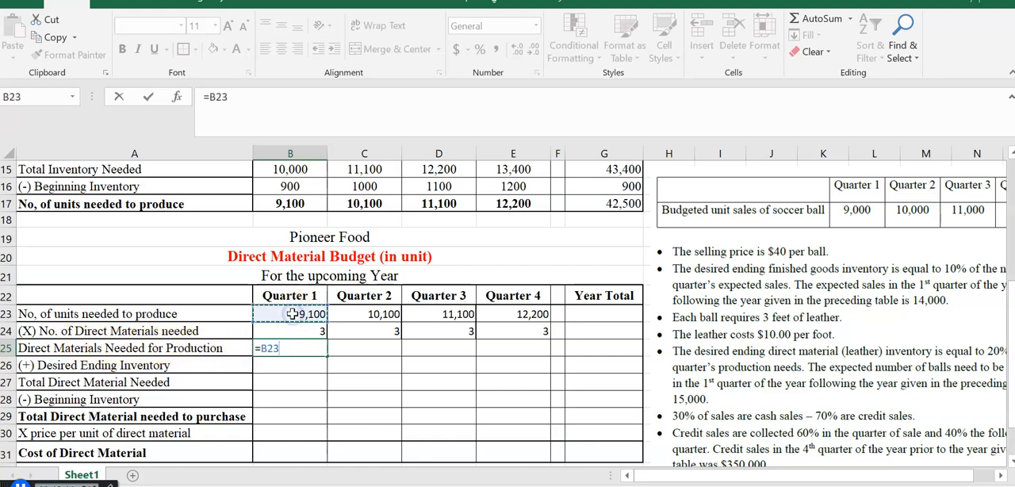
text(*)
click(292, 332)
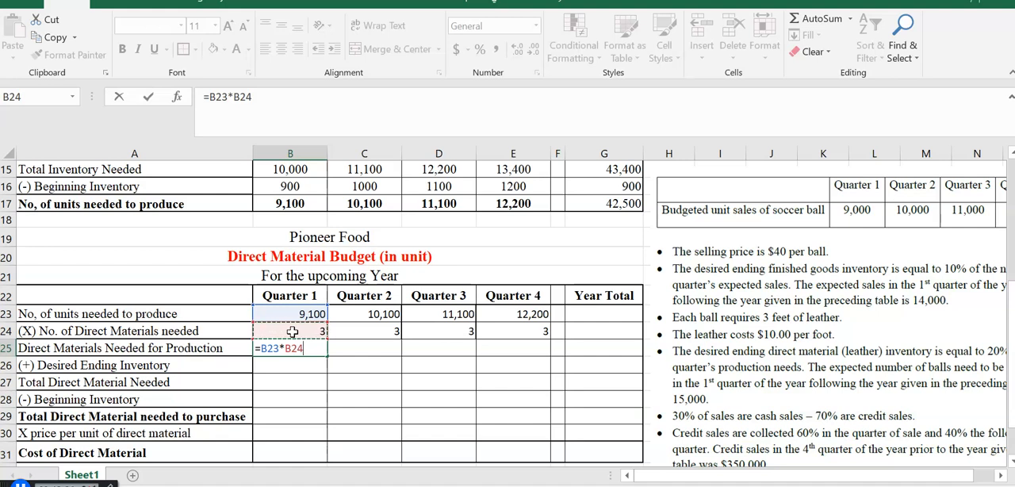
key(Return)
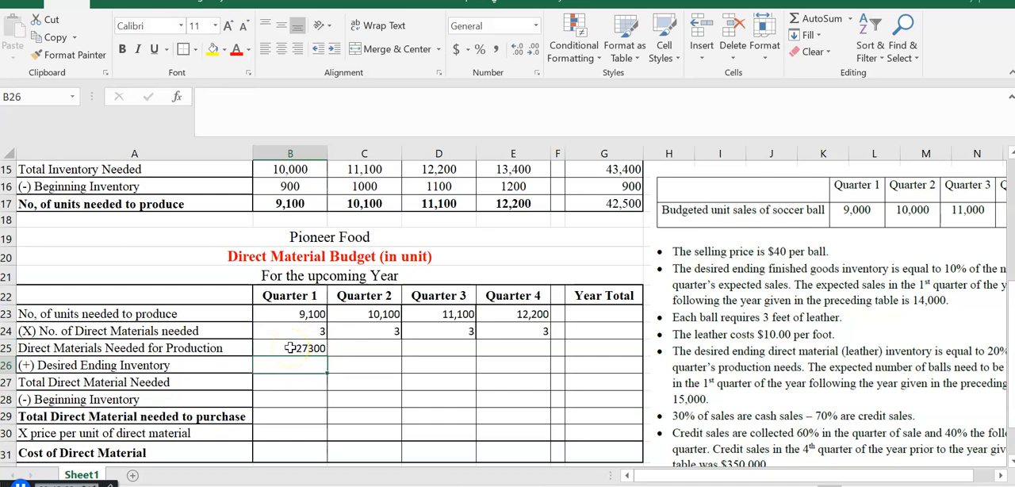
click(291, 348)
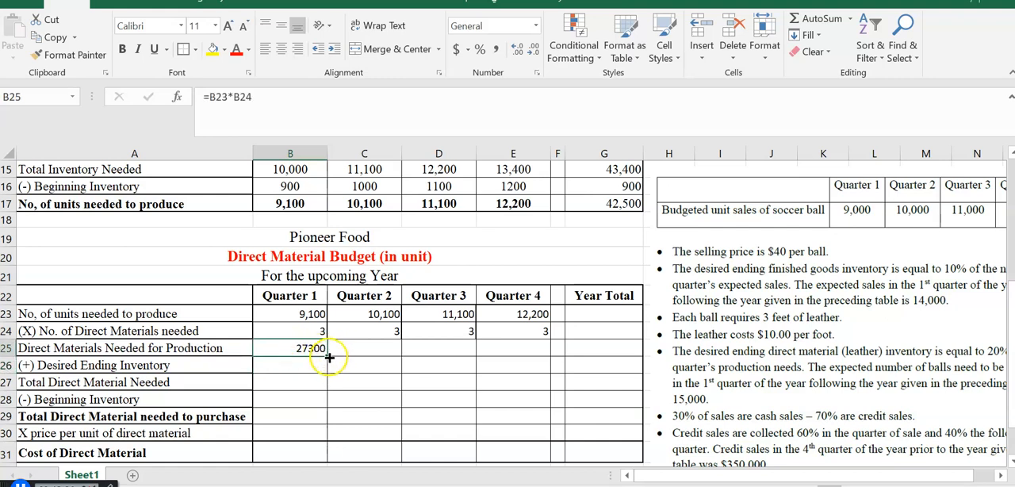
drag(329, 357, 525, 349)
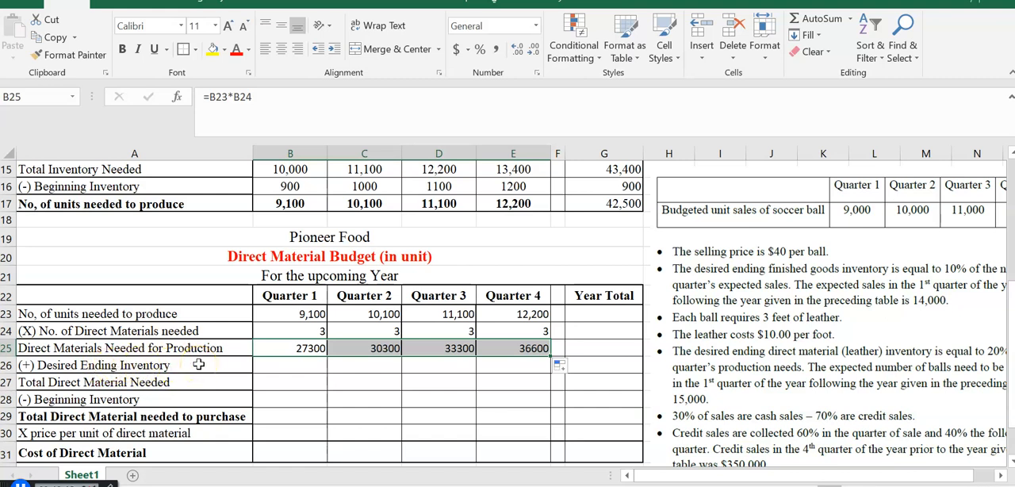
- Shift the assumptions picture to read the desired ending leather inventory requirement, and move it back beside the budget tables
drag(817, 391, 804, 367)
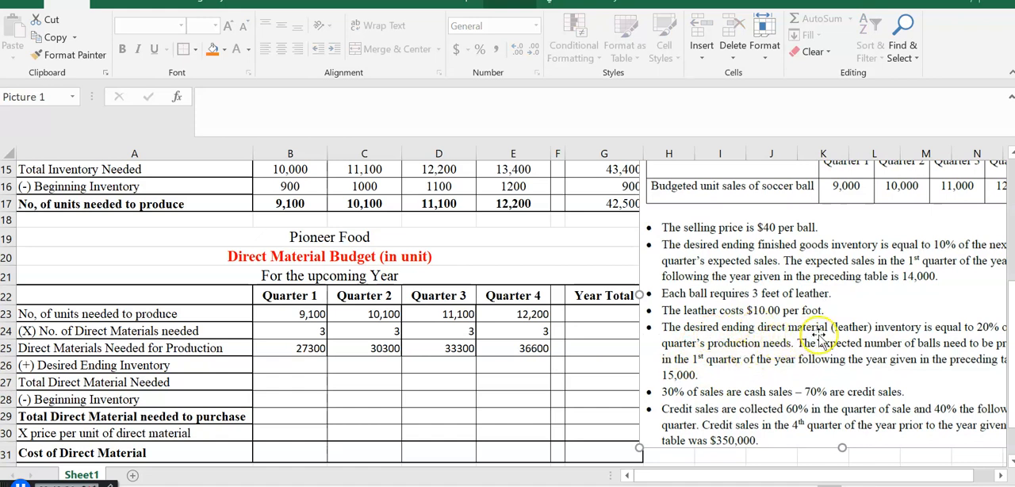
drag(957, 350, 908, 315)
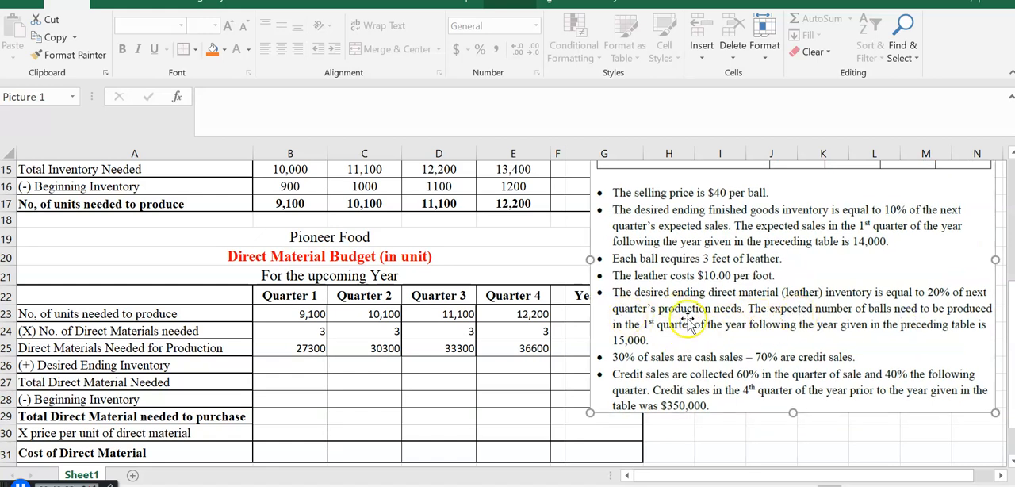
click(940, 294)
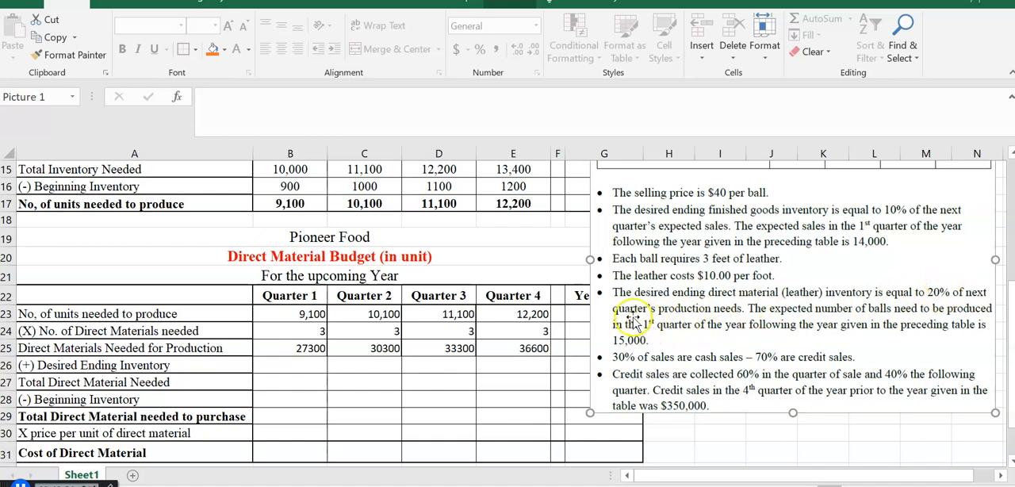
drag(765, 286, 819, 326)
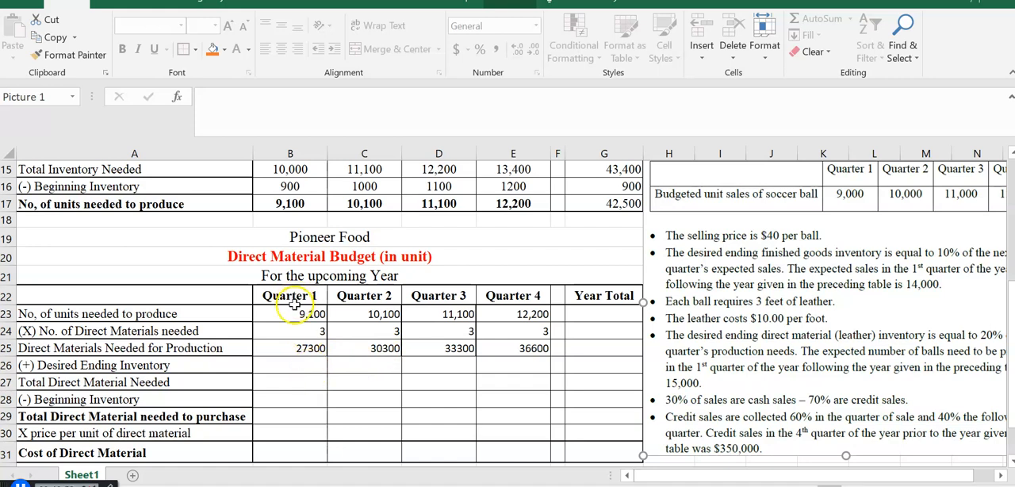
- Calculate the first-quarter desired ending direct material inventory in B26 with the formula =C25*0.2
click(291, 366)
text(=)
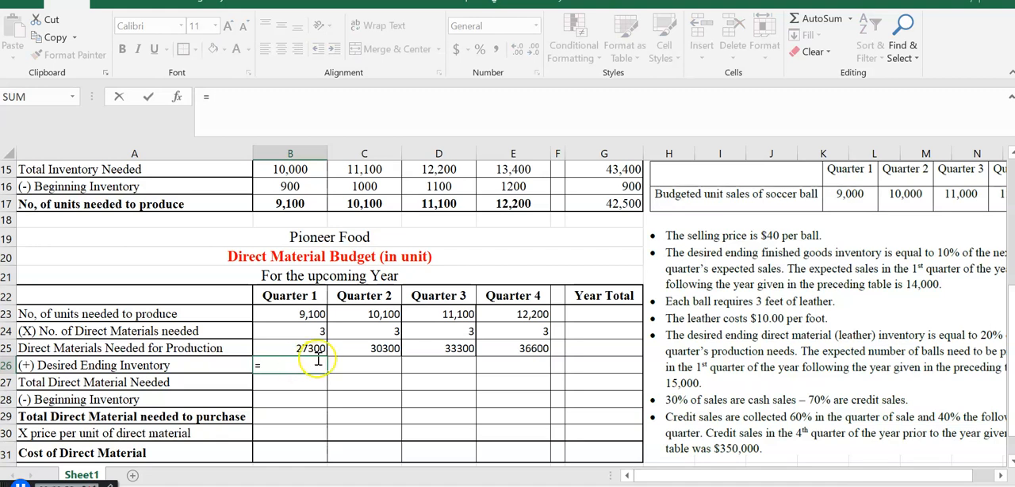
click(378, 348)
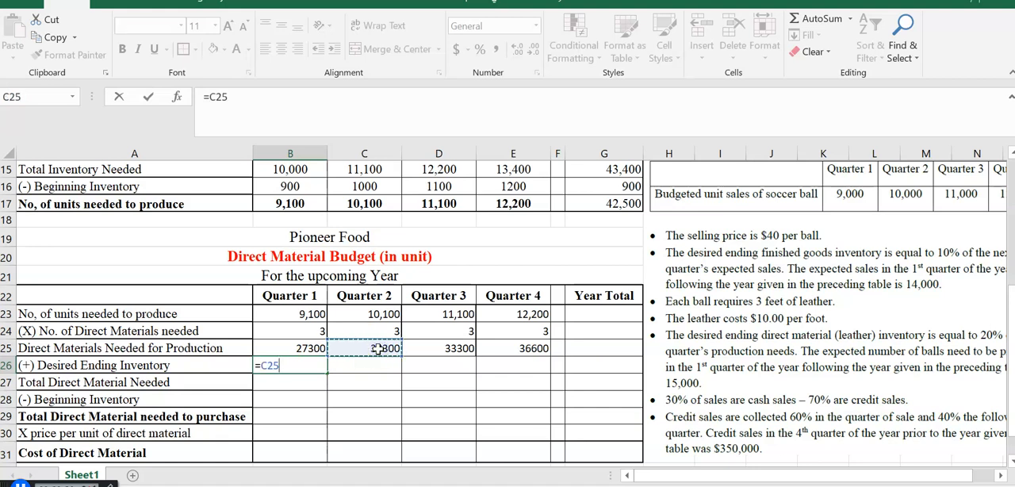
text(*)
text(.2)
key(Return)
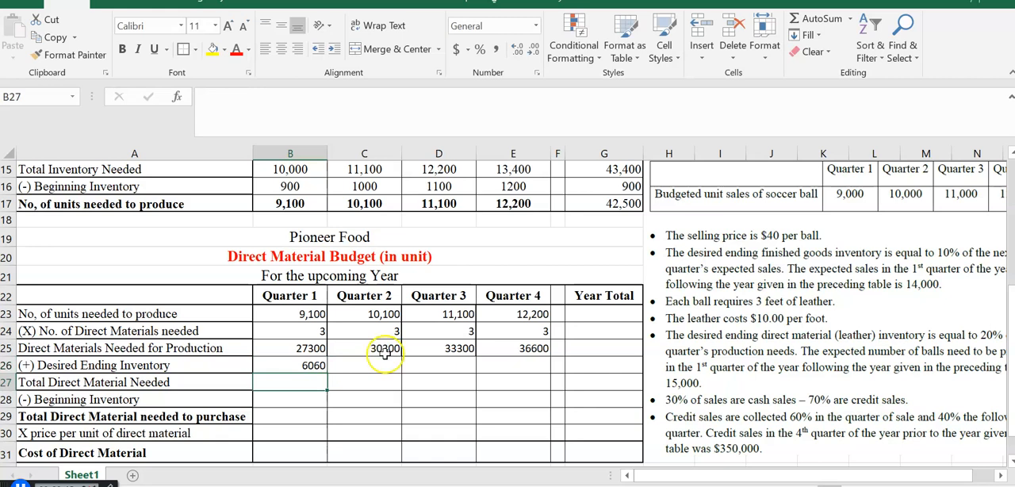
click(310, 365)
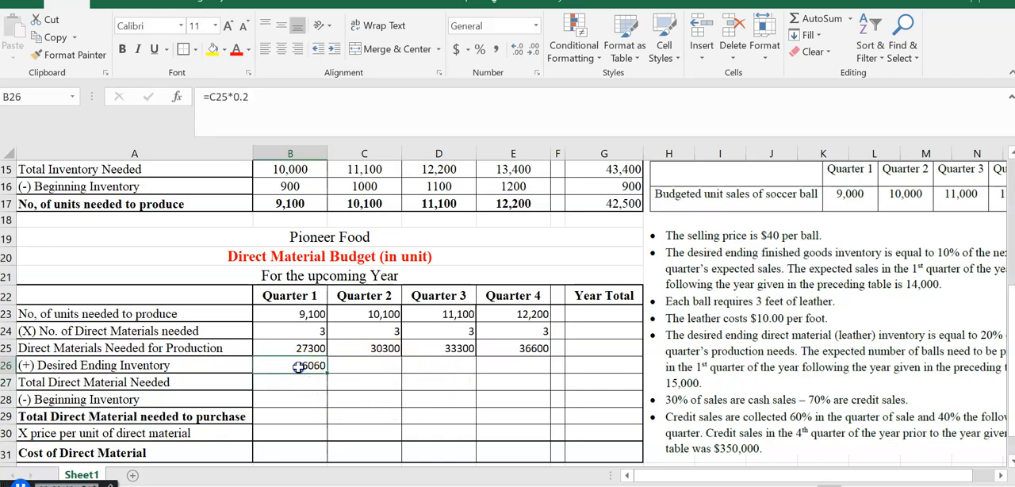
- Fill the desired ending inventory formula from B26 across to E26, and clear the fourth-quarter cell E26
drag(326, 372, 519, 362)
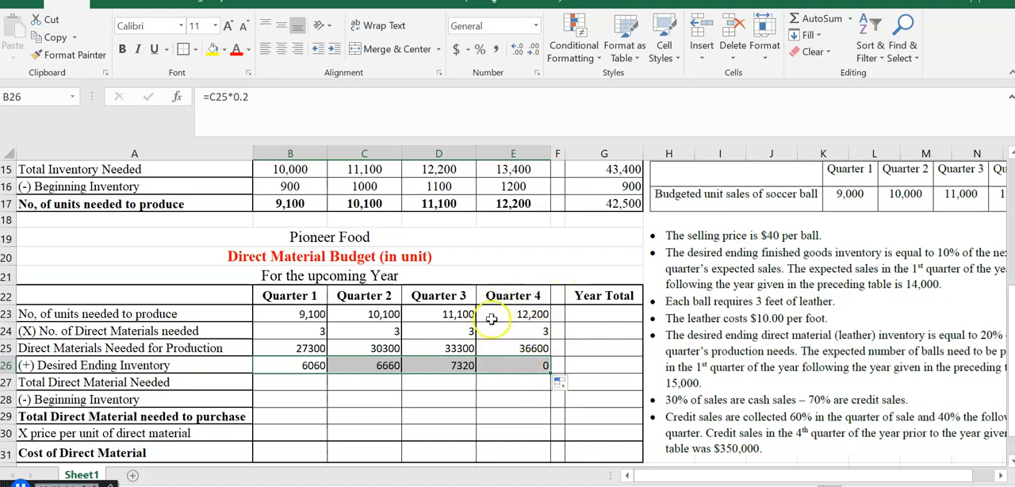
click(514, 367)
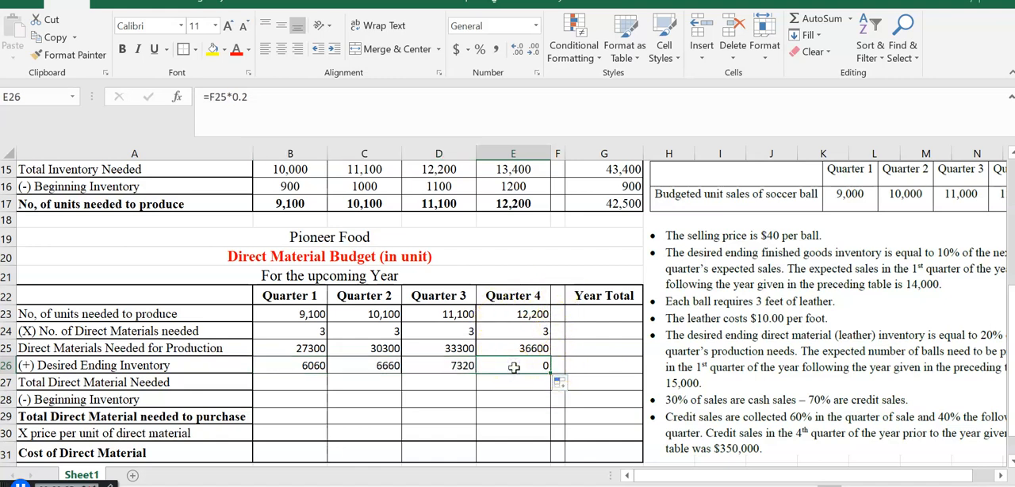
key(Delete)
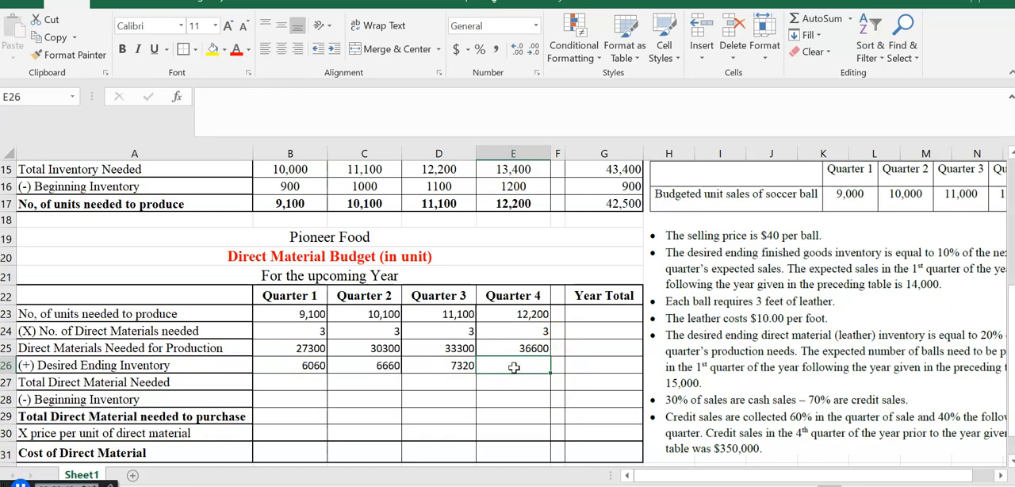
- Shift the assumptions picture to read the production expected in the first quarter of the following year, and move it back beside the tables
click(761, 366)
drag(762, 365, 731, 336)
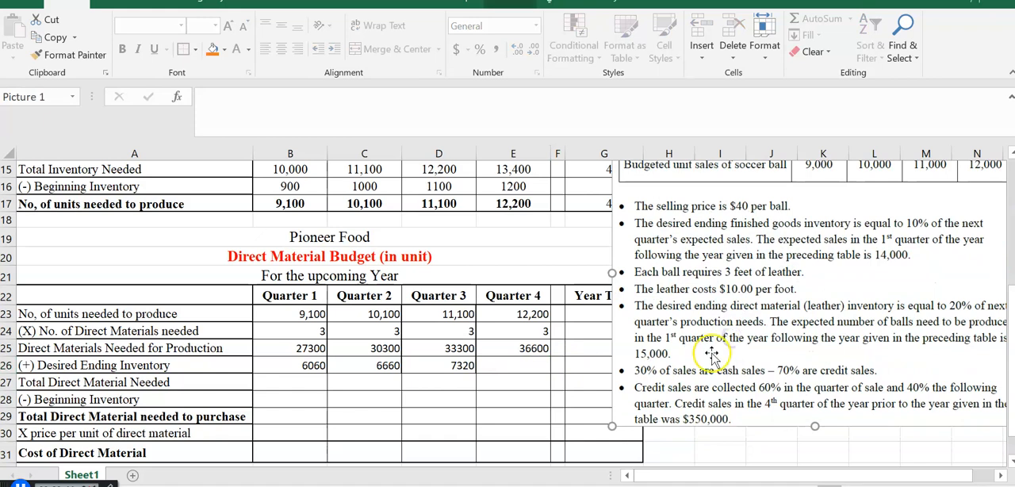
drag(797, 349, 770, 323)
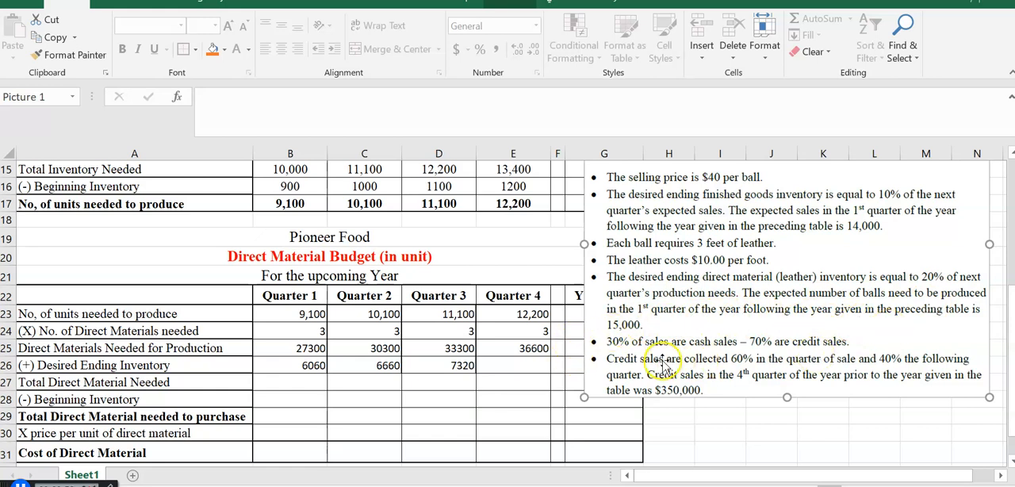
drag(725, 325, 781, 367)
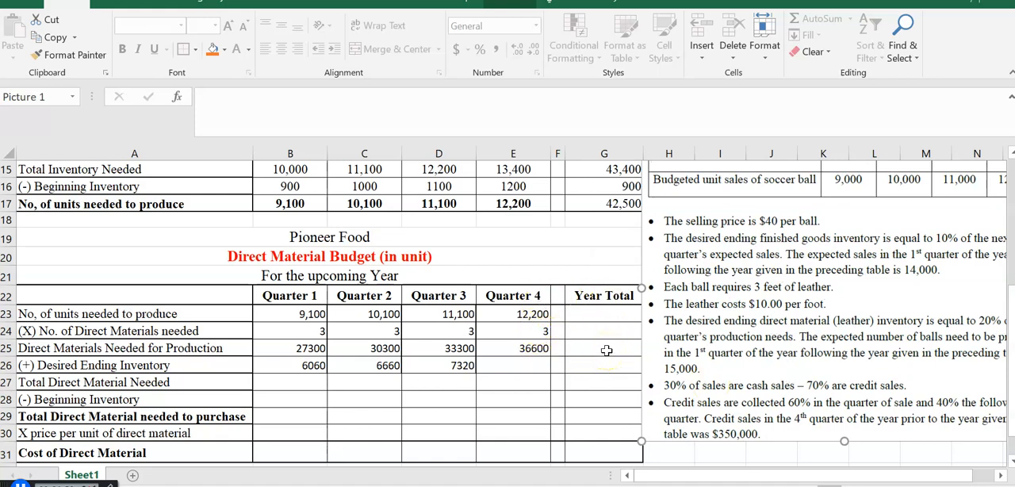
drag(788, 381, 746, 338)
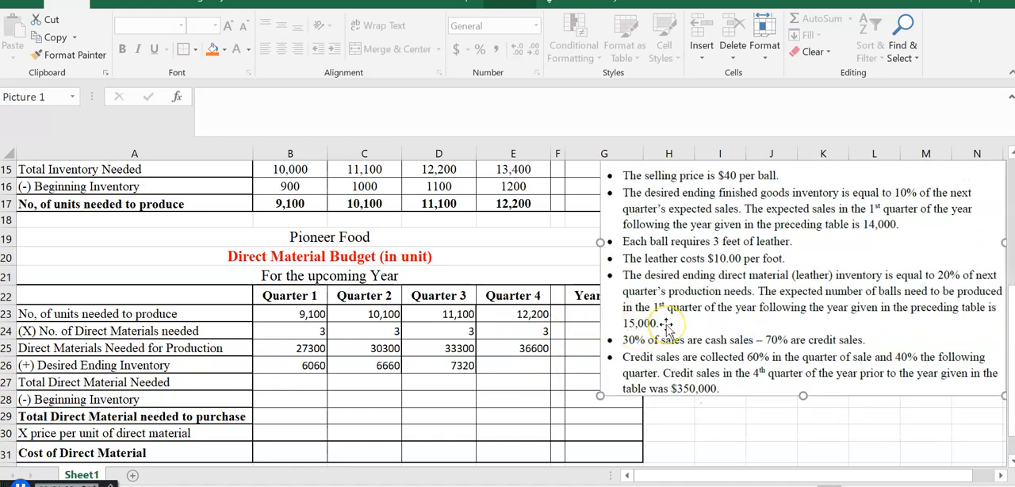
drag(754, 296, 785, 319)
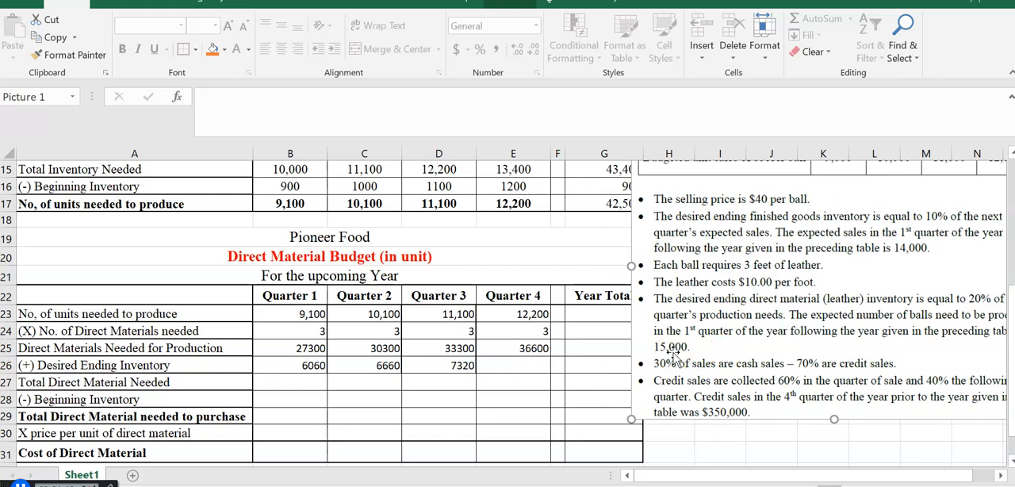
click(673, 348)
click(674, 348)
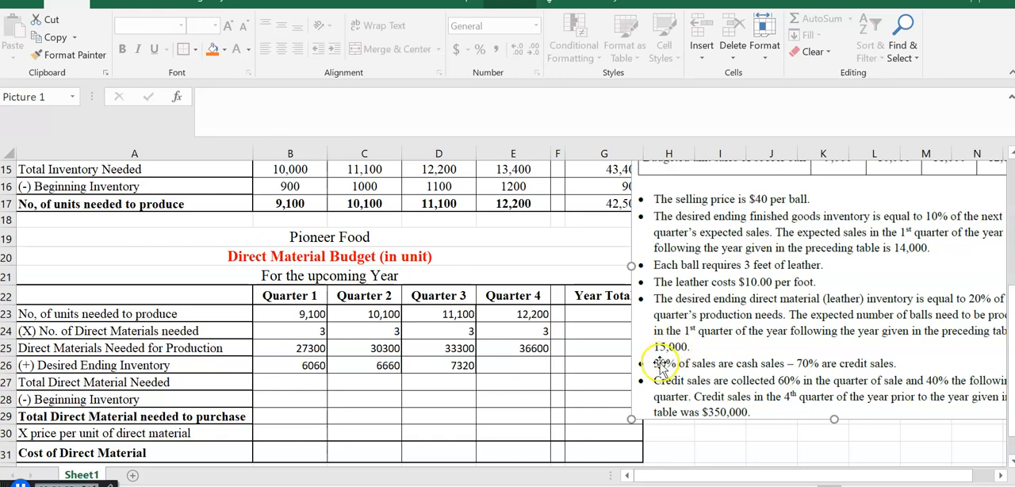
- Calculate the fourth-quarter desired ending direct material inventory in E26 with the formula =15000*3*0.2 and review it
click(509, 367)
text(=)
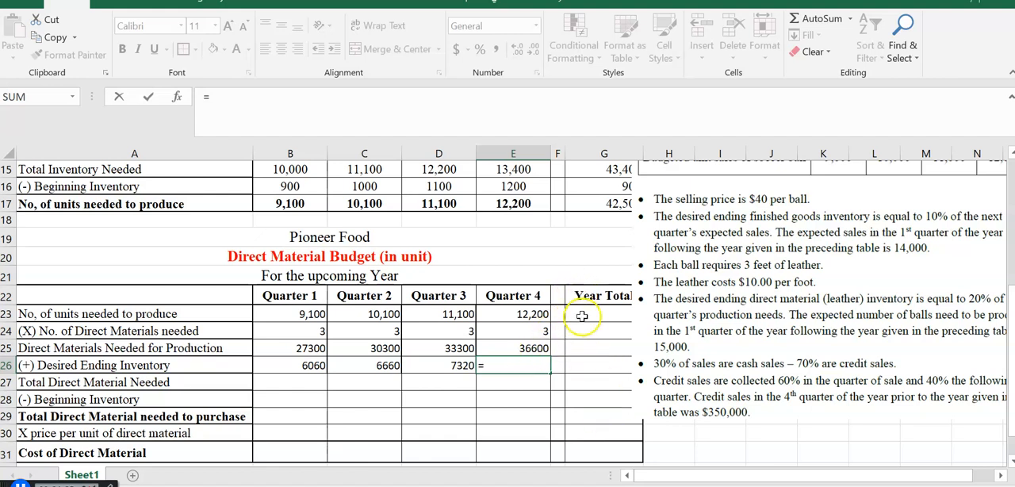
text(1)
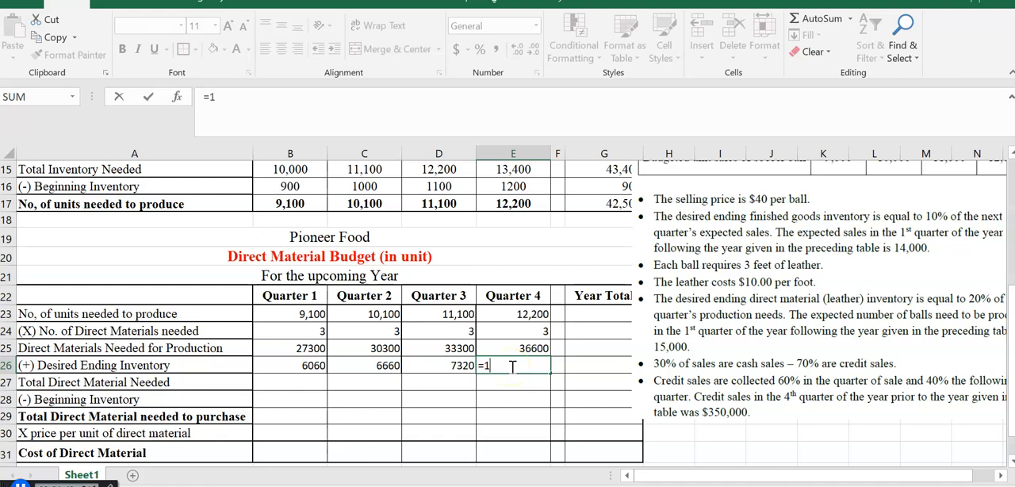
text(5000)
text(*3*)
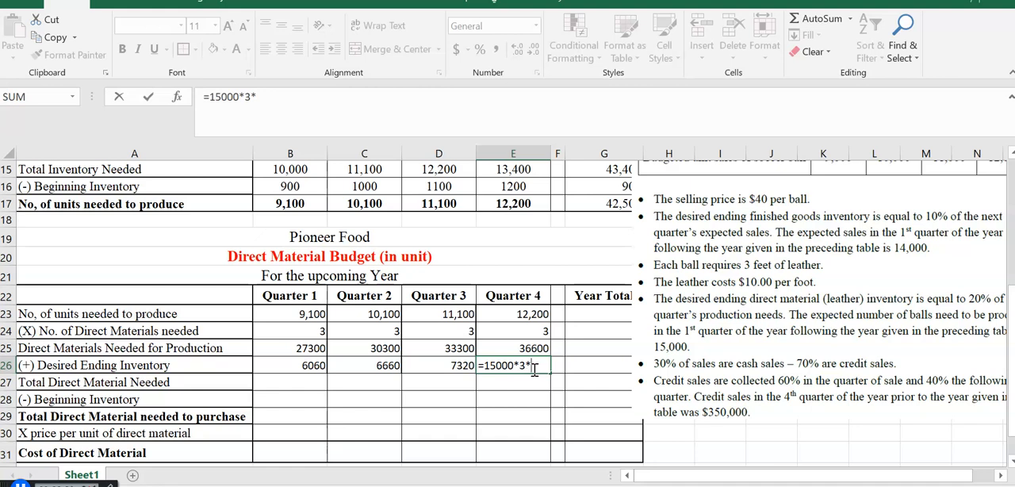
text(.2)
key(Return)
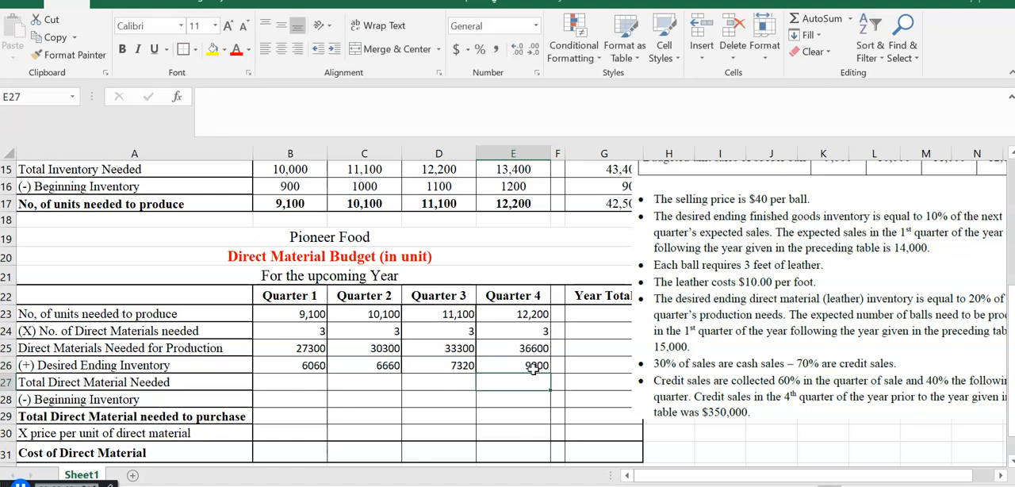
click(532, 366)
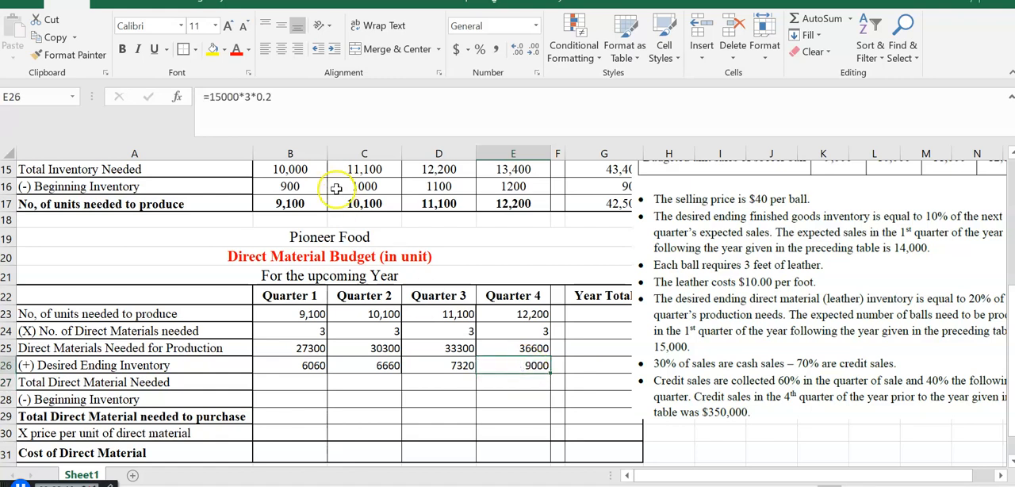
click(310, 102)
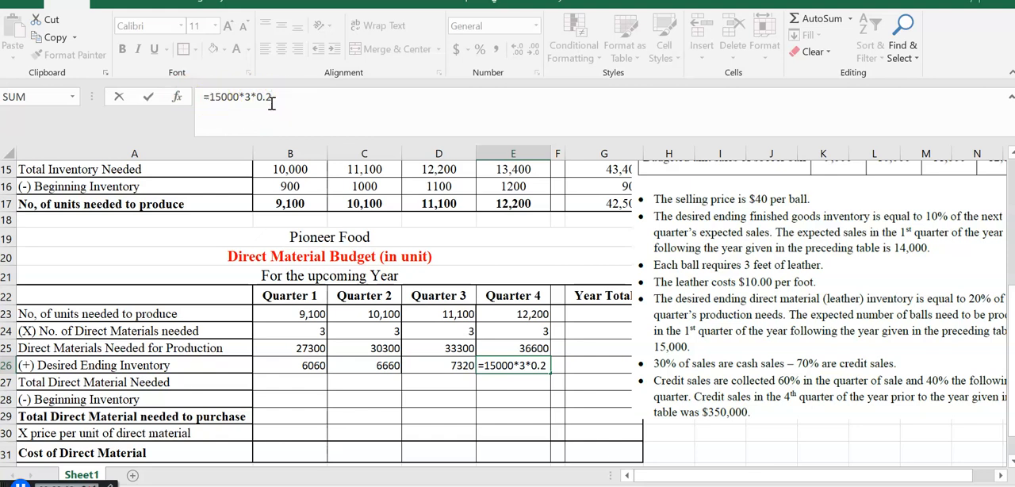
key(Return)
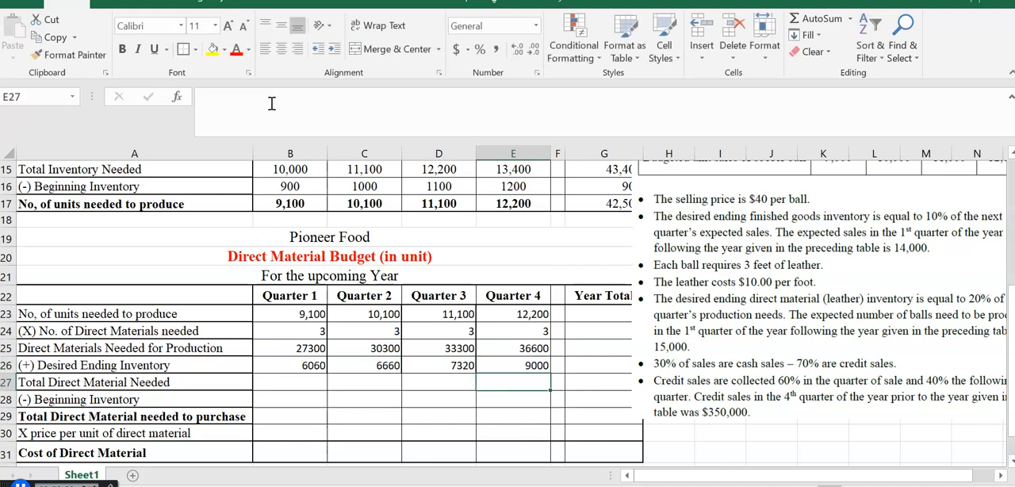
- Calculate the total direct material needed in B27 with =B25+B26 and fill the formula across to E27
click(291, 385)
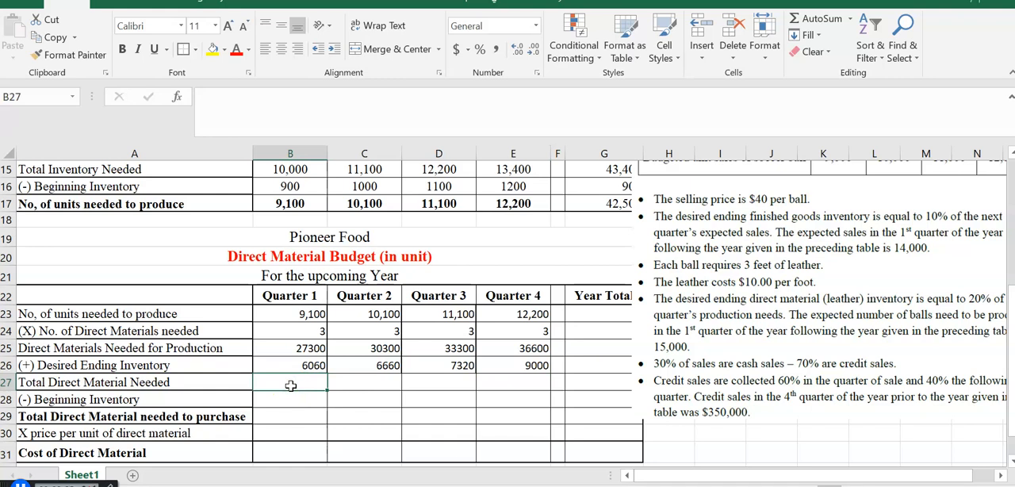
text(=)
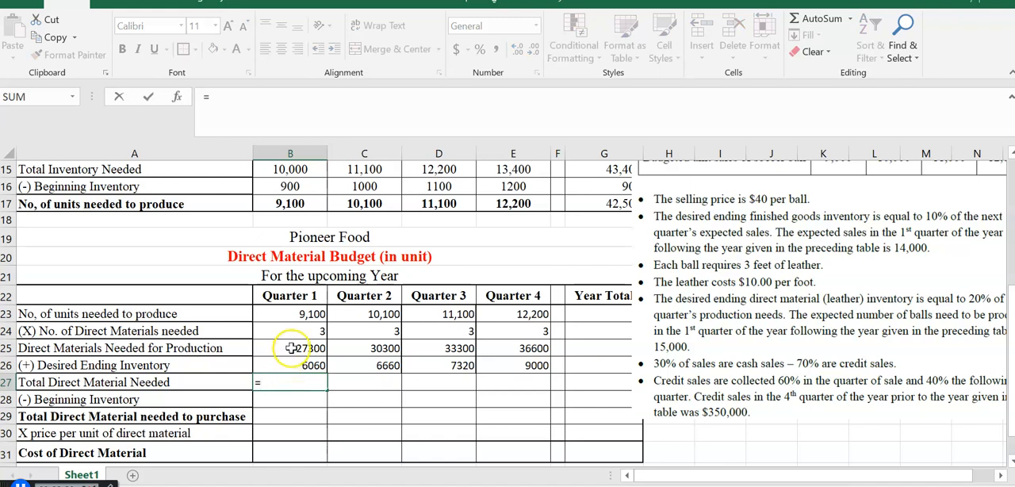
click(292, 349)
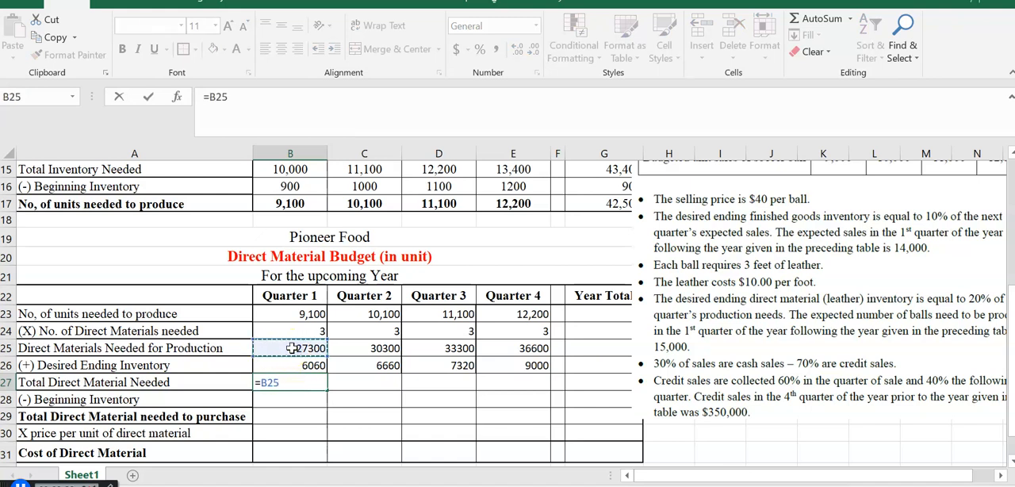
text(+)
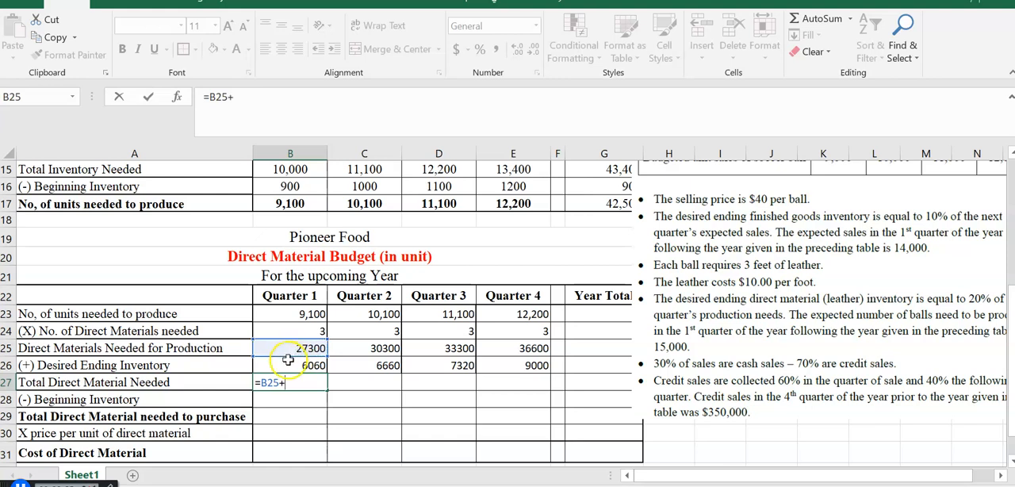
click(285, 366)
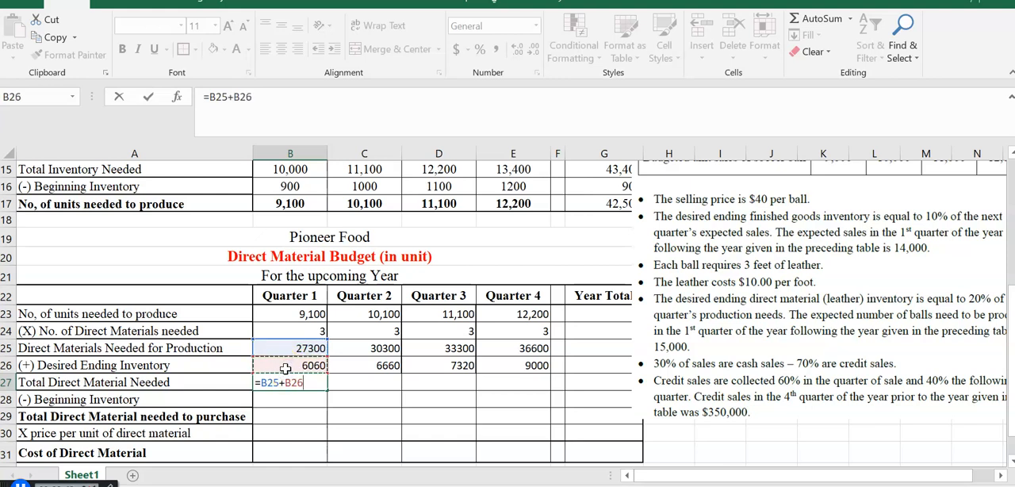
key(Return)
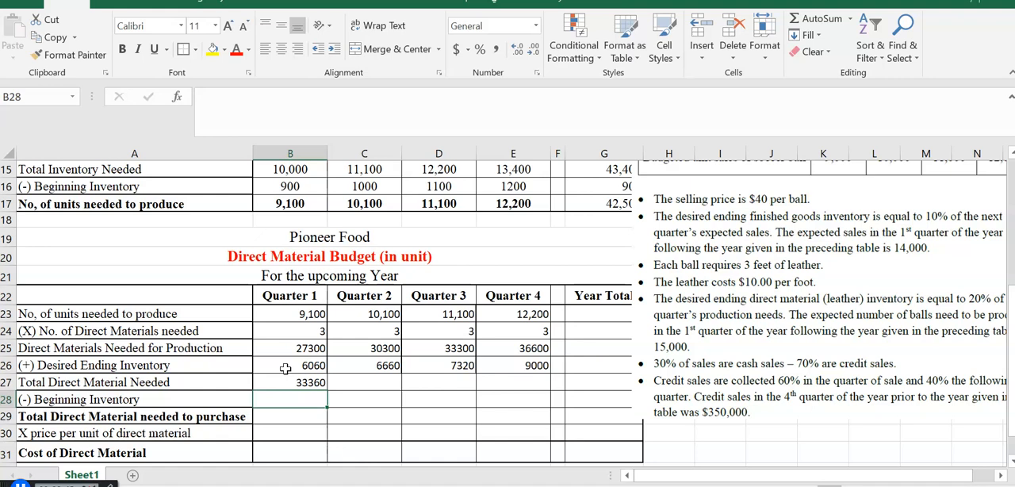
click(294, 383)
drag(327, 389, 551, 389)
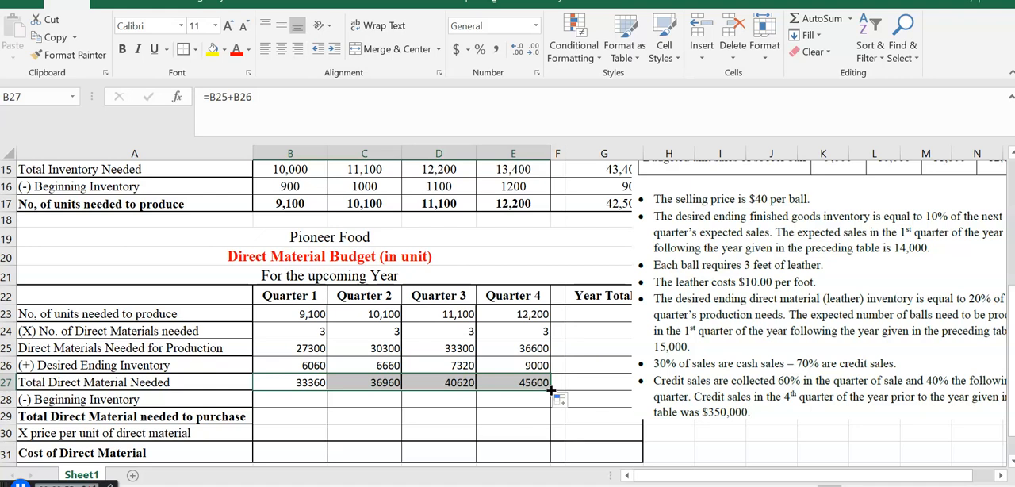
- Set the second-quarter beginning direct material inventory in C28 to =B26 and fill the formula across to E28
click(291, 401)
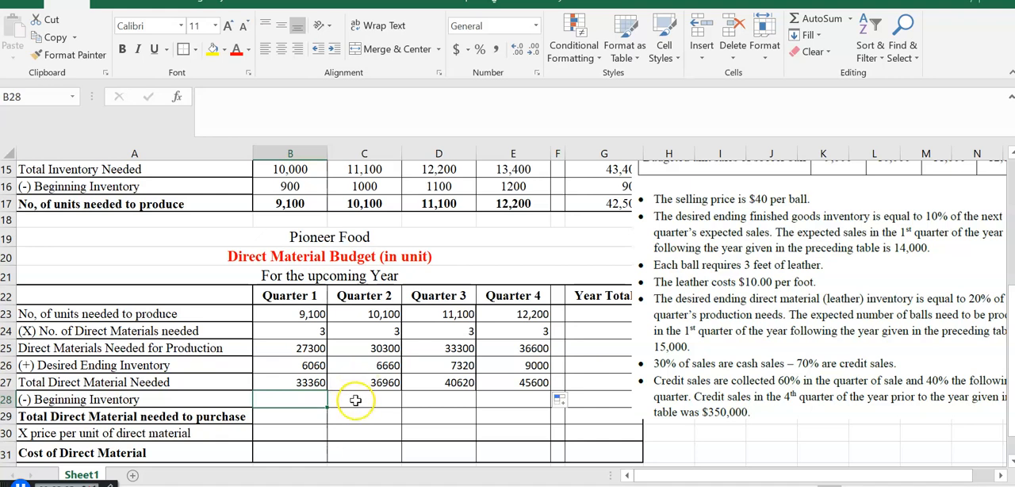
click(358, 402)
drag(439, 402, 496, 404)
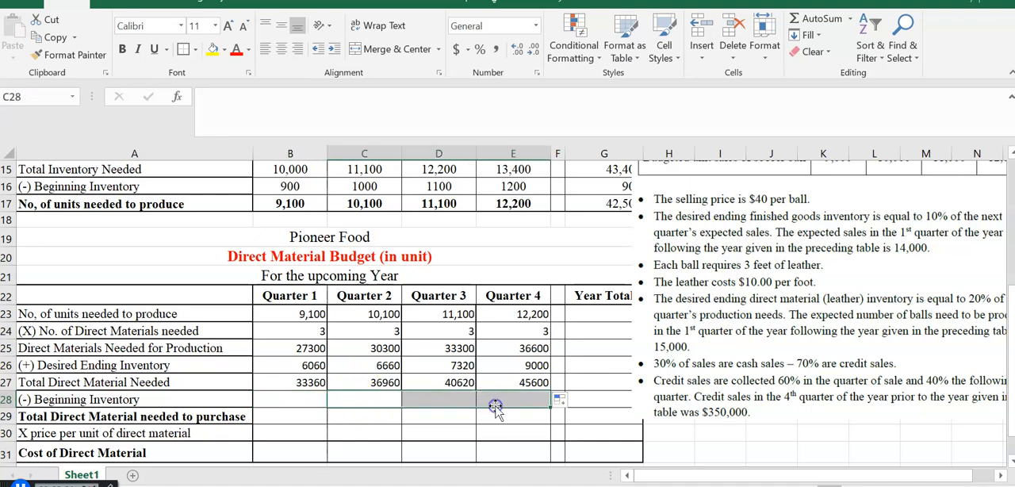
click(367, 397)
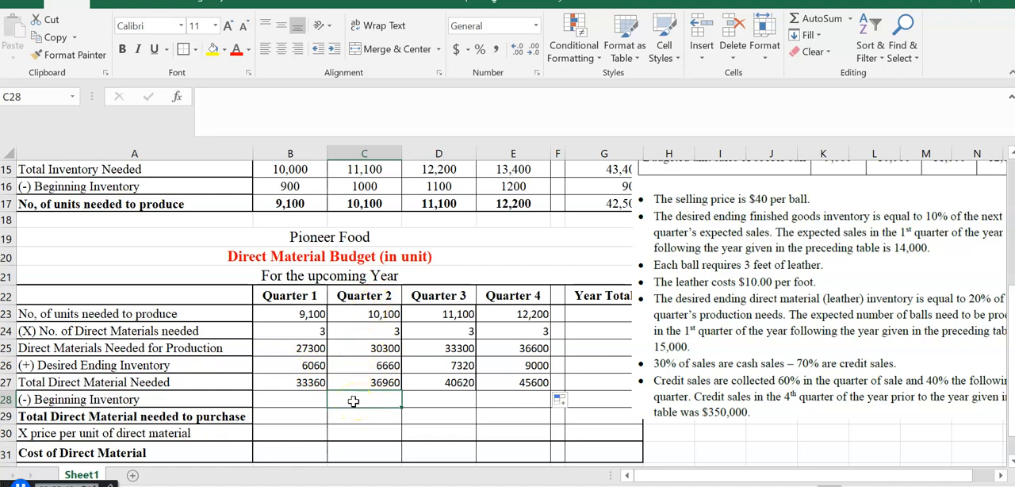
text(=)
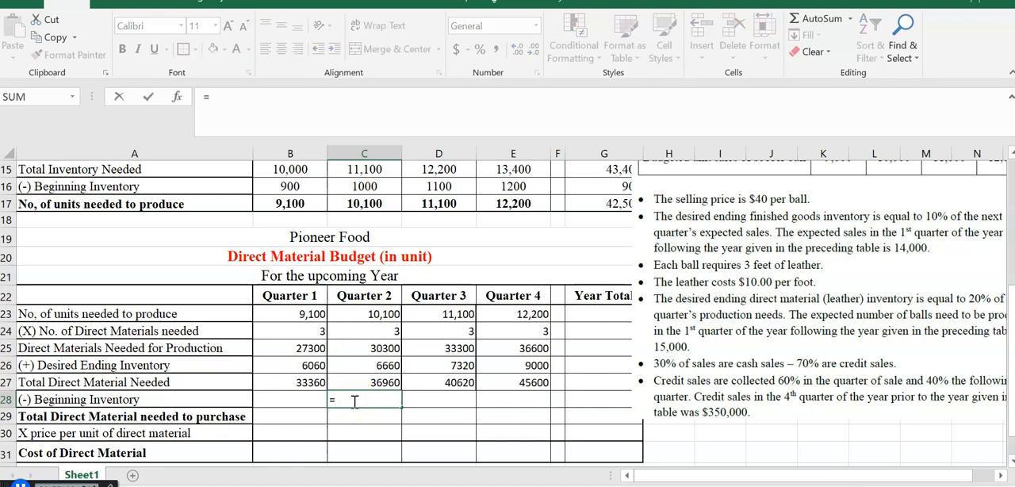
click(299, 366)
click(299, 366)
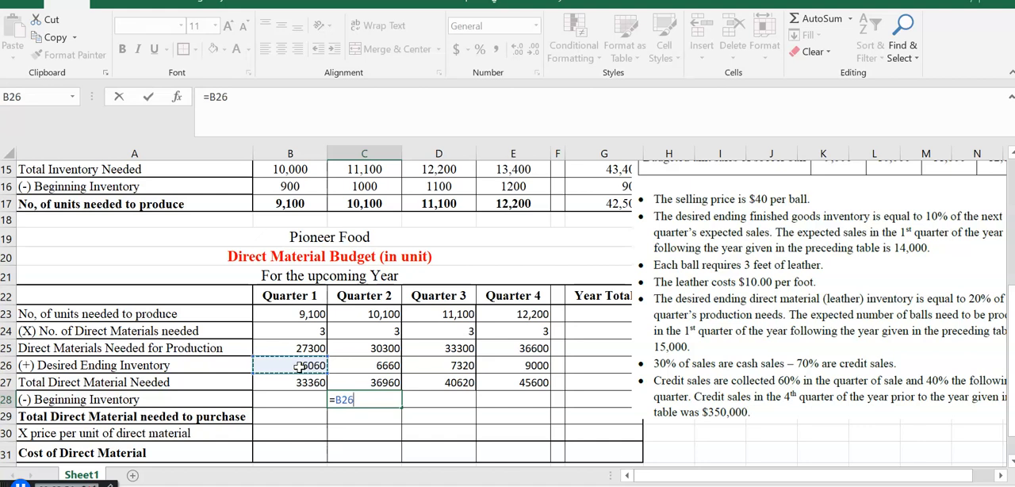
key(Return)
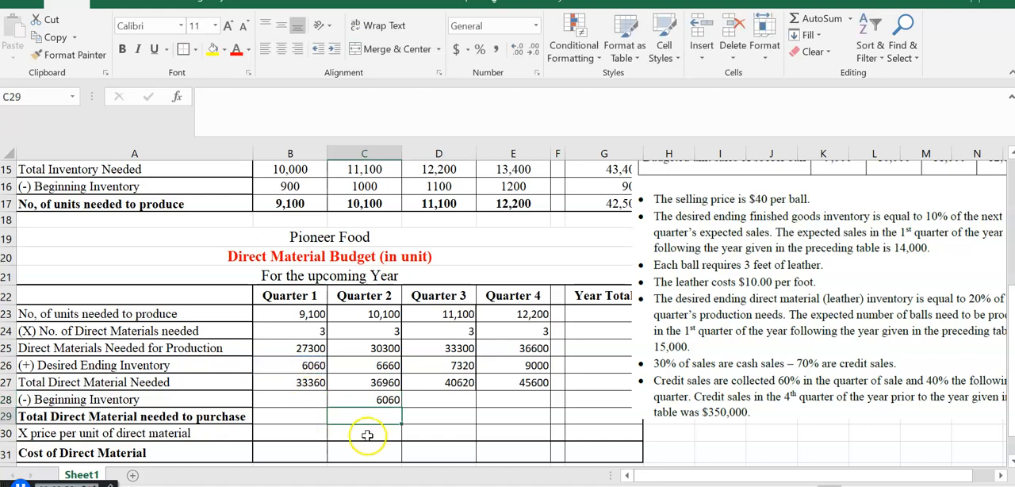
click(380, 400)
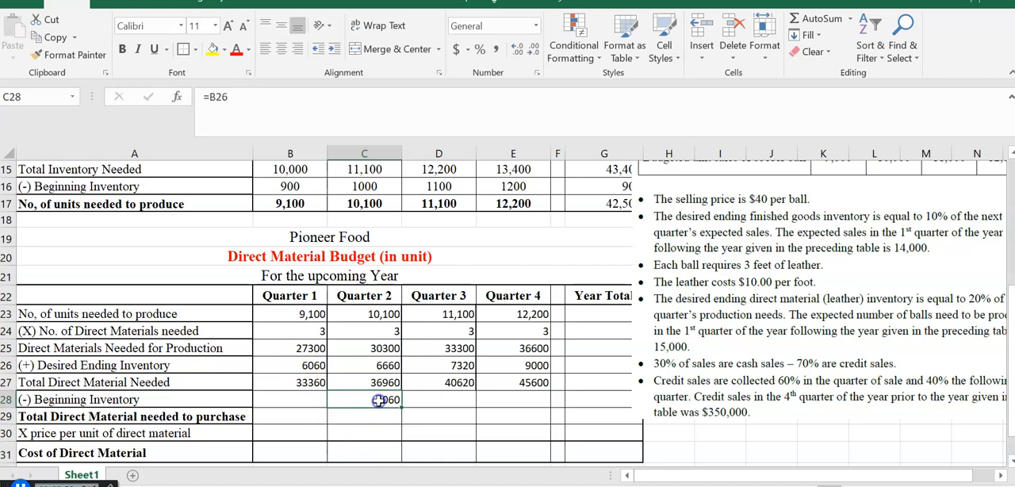
drag(403, 409, 521, 405)
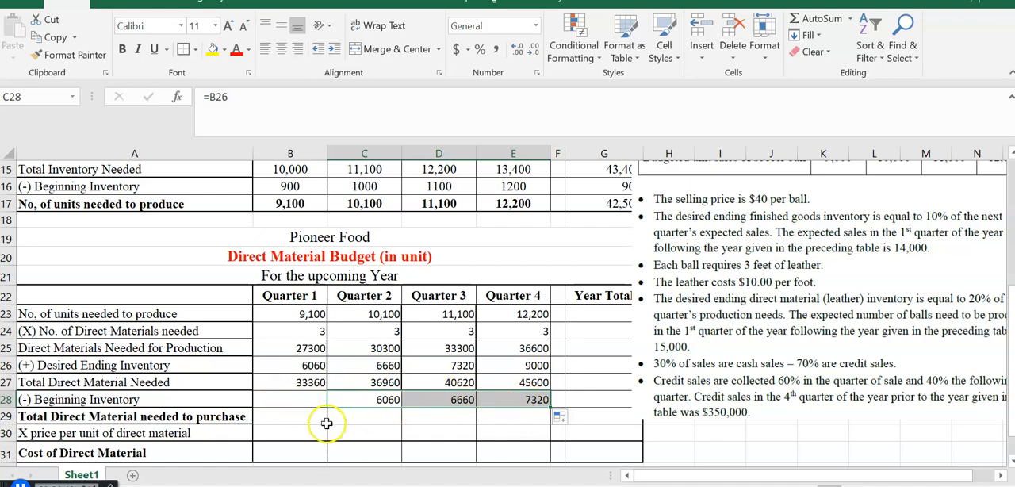
- Calculate the first-quarter beginning direct material inventory in B28 with the formula =B25*0.2 and review it
click(298, 403)
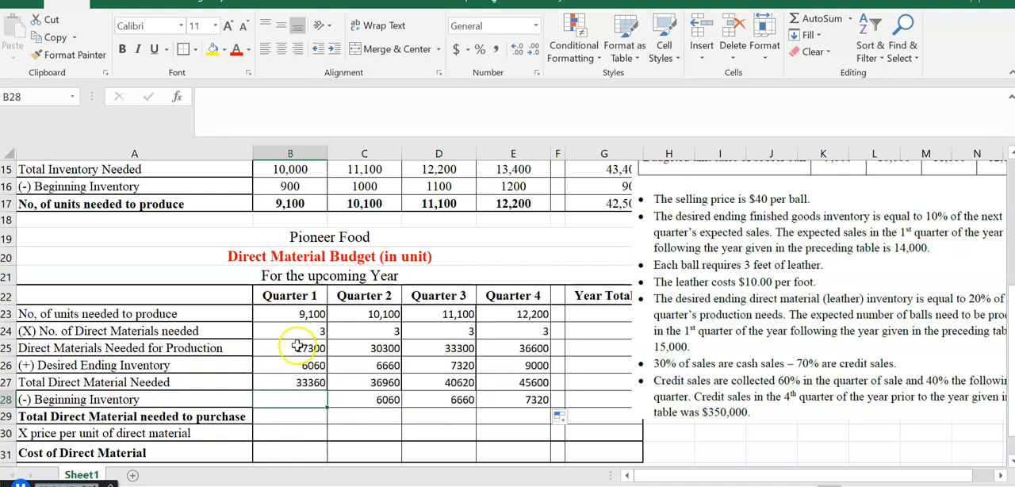
click(283, 399)
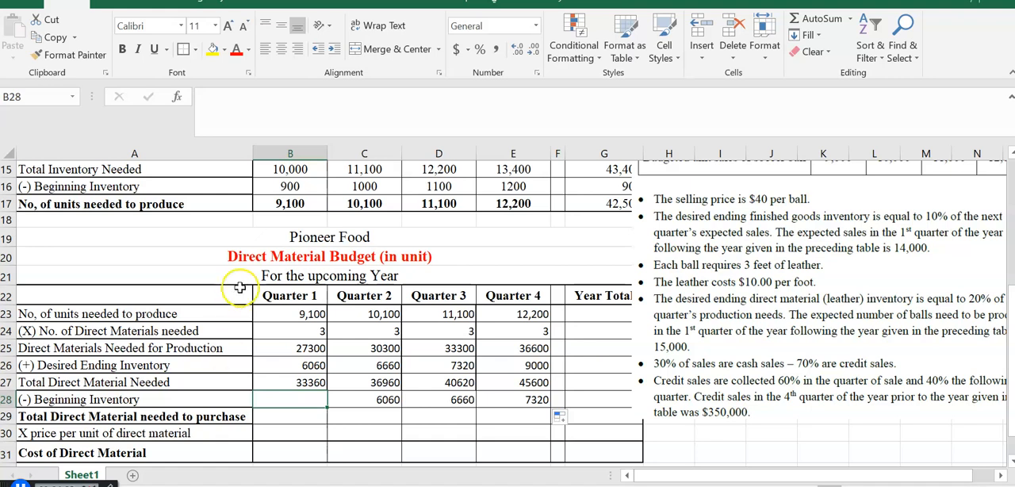
click(281, 347)
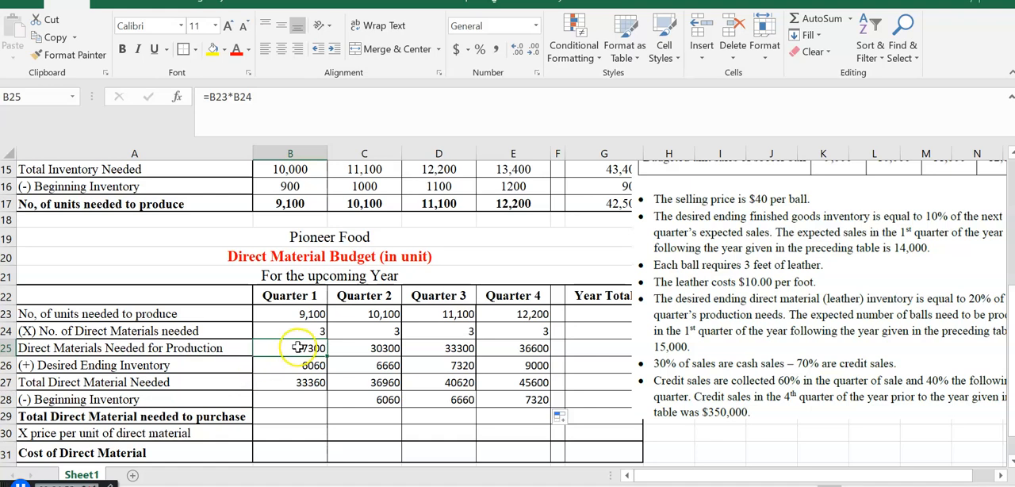
click(289, 401)
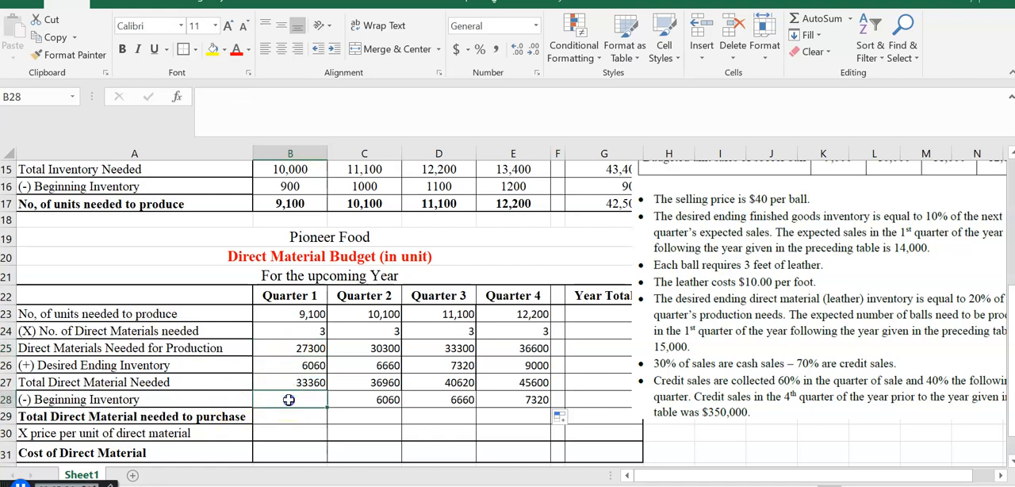
text(=)
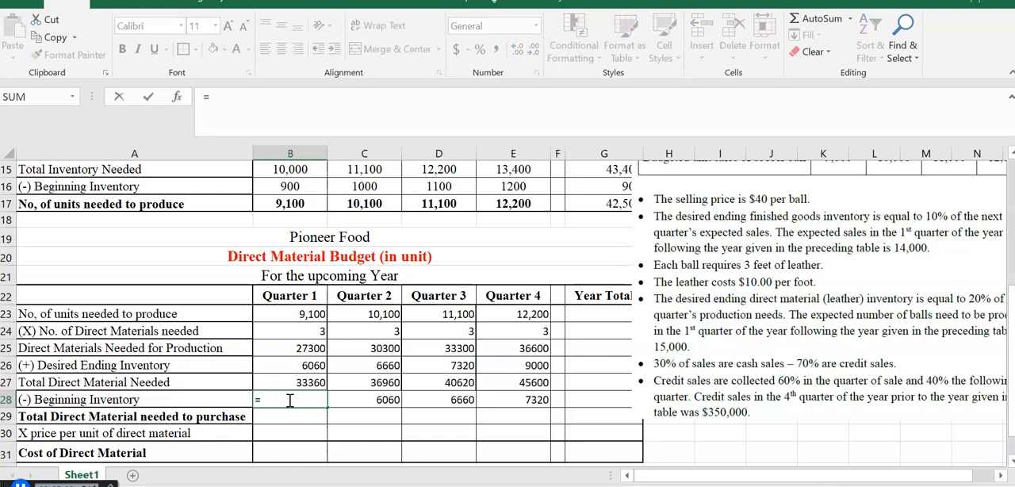
click(295, 349)
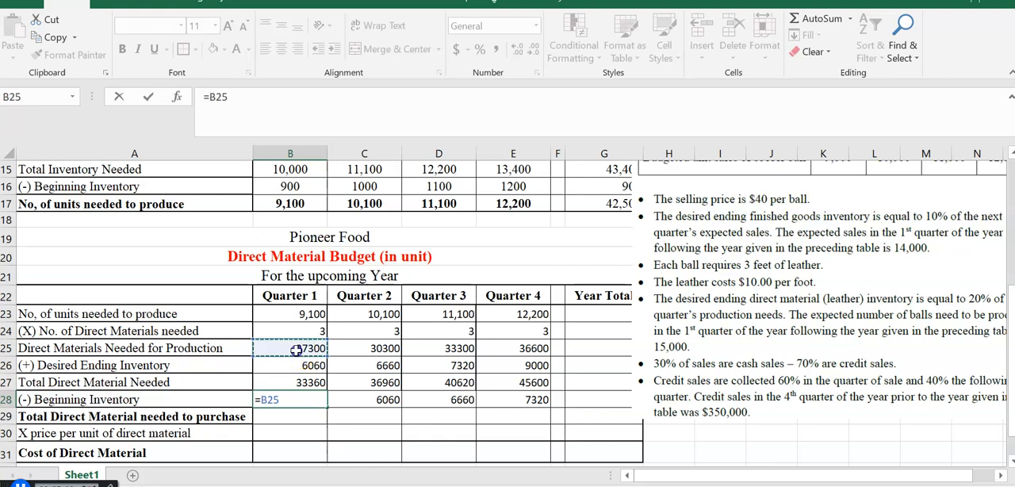
text(*.2)
key(Return)
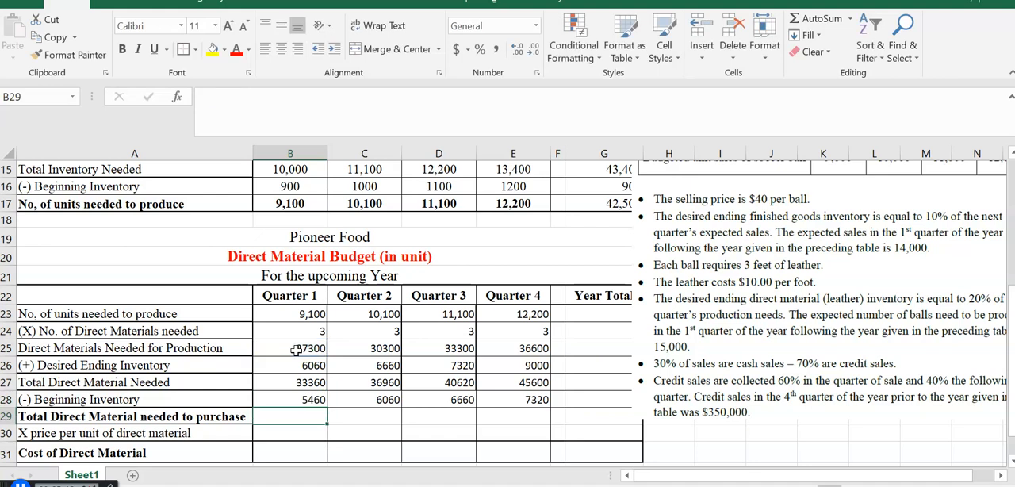
click(304, 401)
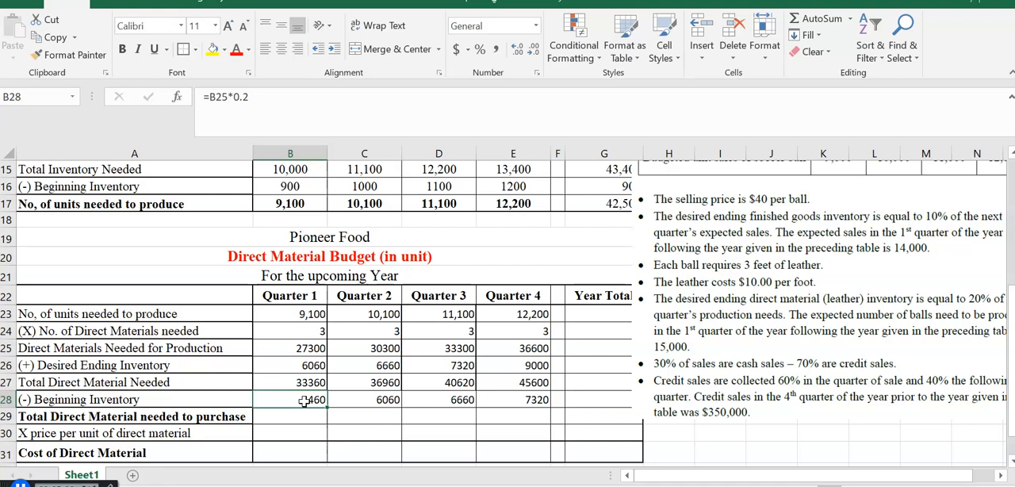
key(Return)
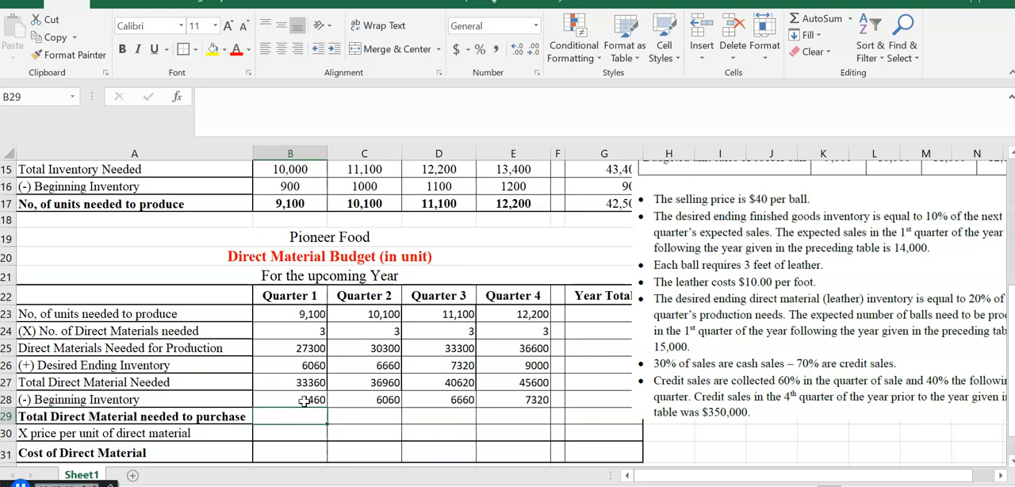
- Calculate the total direct material needed to purchase in B29 with =B27-B28 and fill the formula across to E29
text(=)
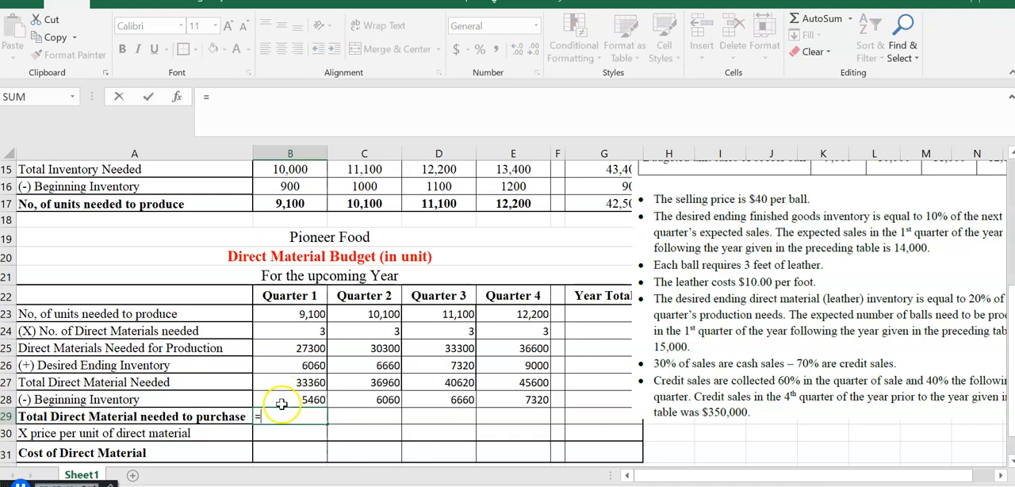
click(295, 382)
text(-)
click(297, 400)
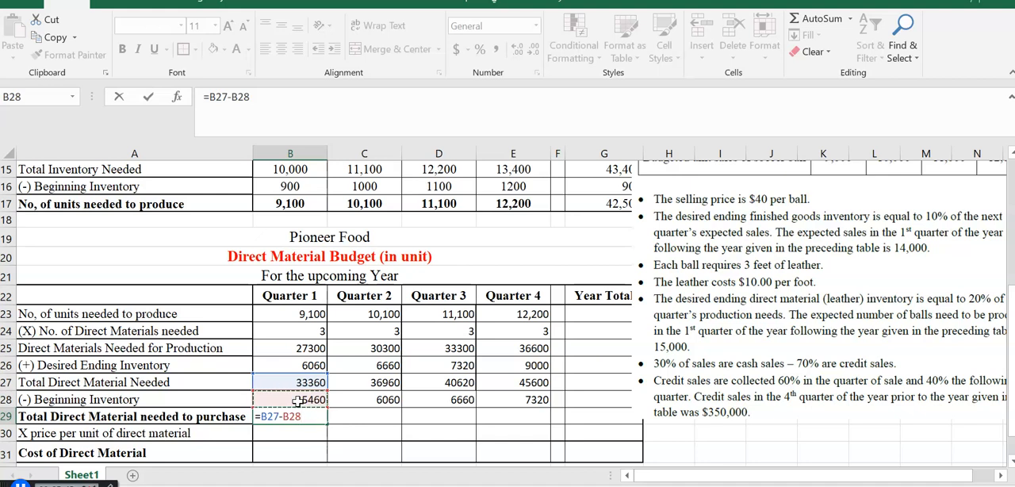
key(Return)
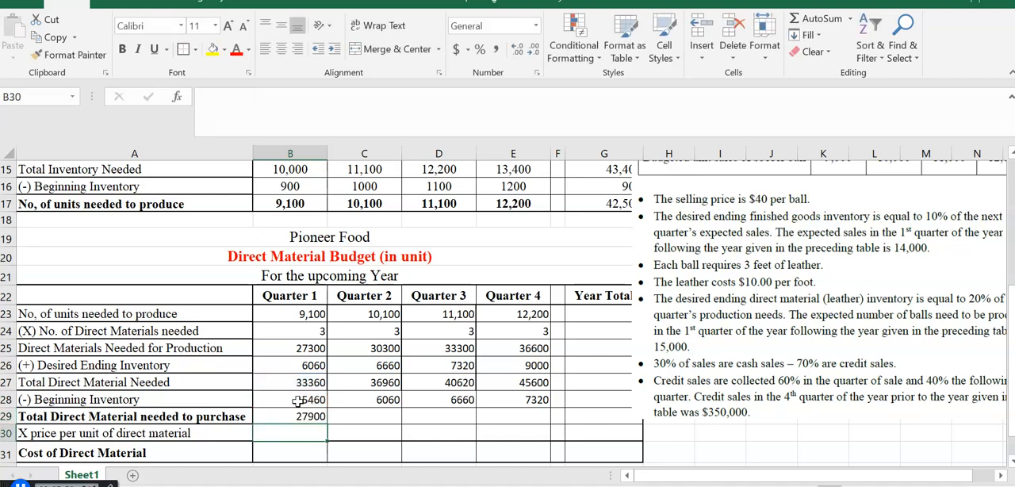
click(300, 414)
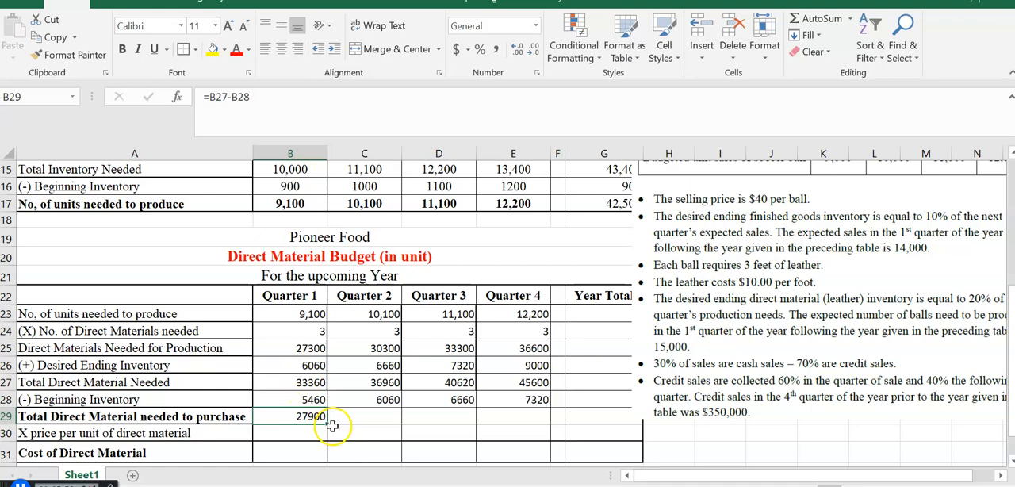
drag(331, 425, 526, 425)
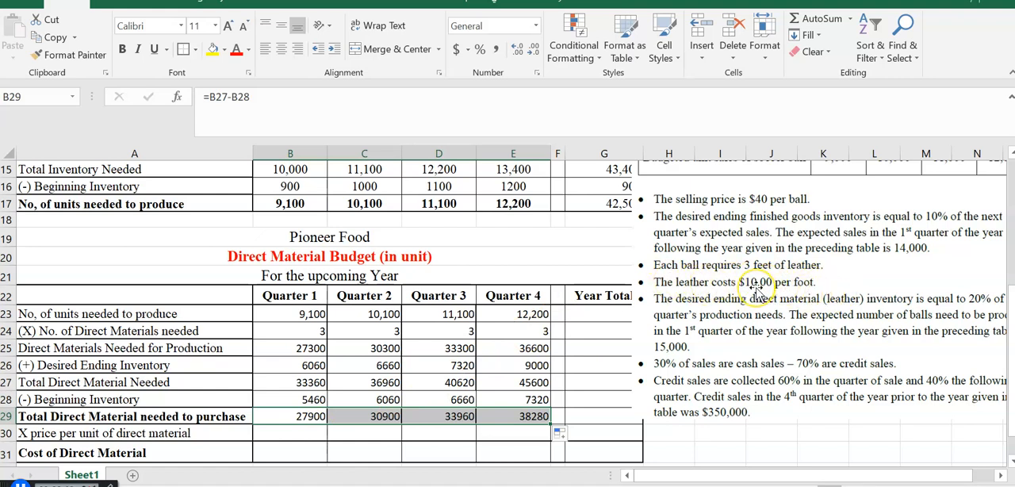
- Enter $10 as the price per unit of direct material in B30 and copy it across to E30
click(297, 430)
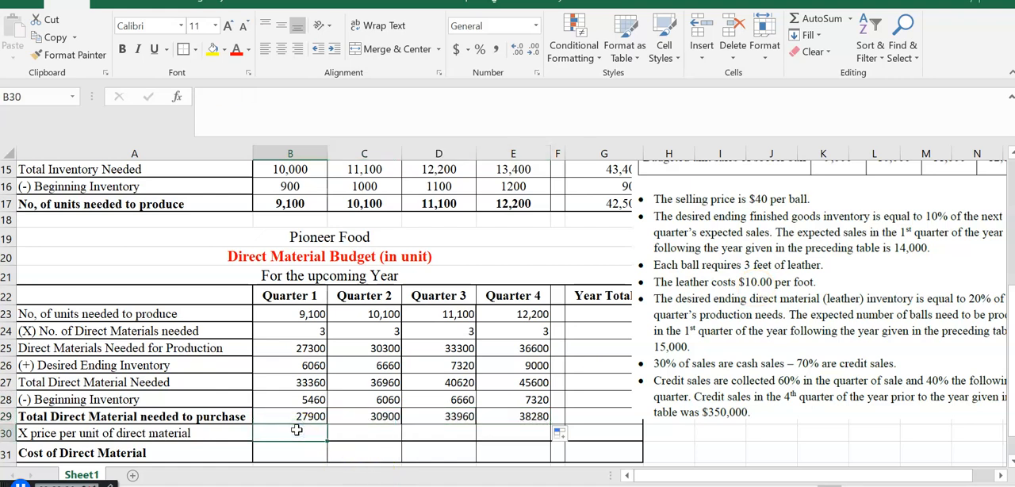
text($10)
key(Return)
click(296, 430)
drag(348, 440, 517, 434)
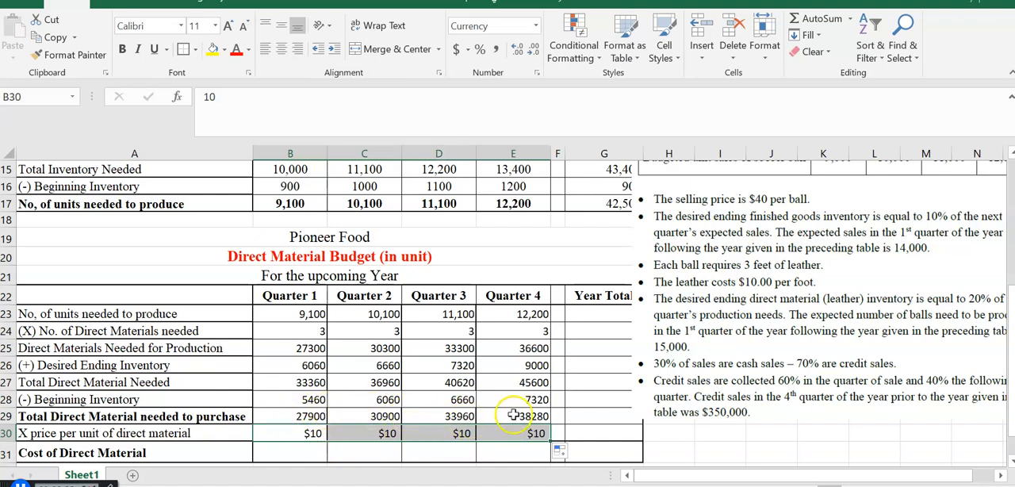
- Calculate the cost of direct material in B31 with =B29*B30 and fill the formula across to E31
click(285, 449)
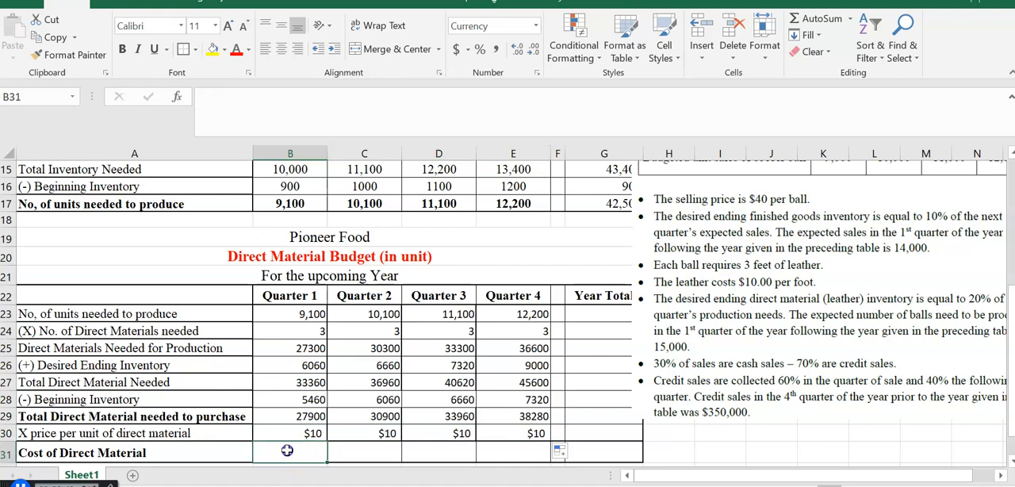
text(=)
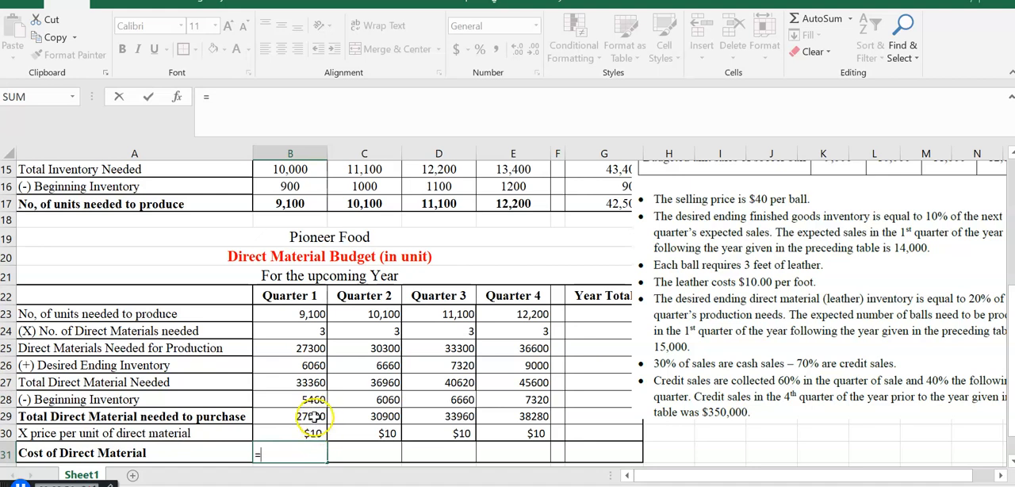
click(314, 416)
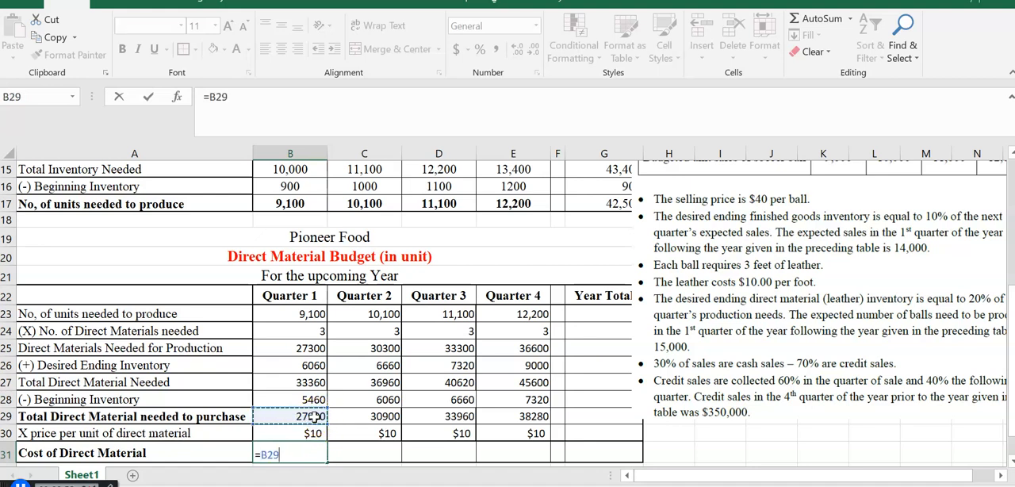
text(*)
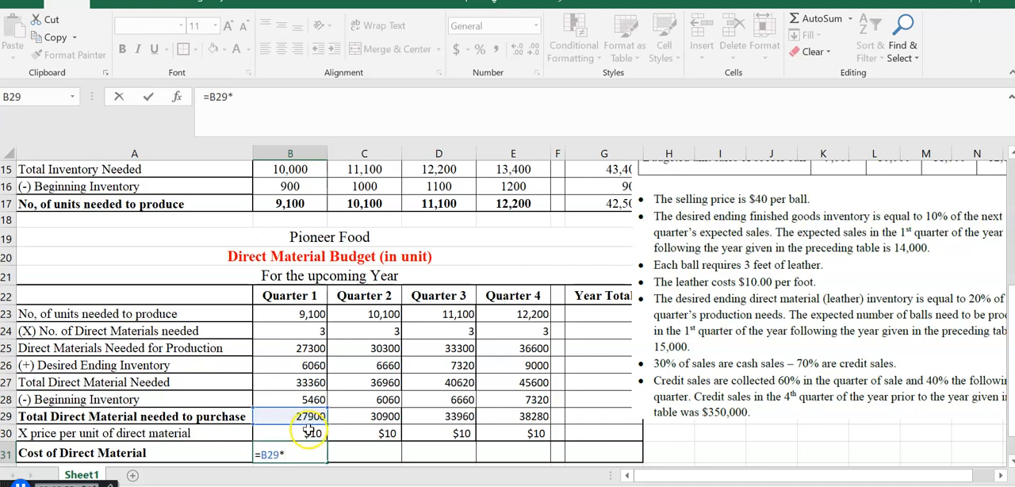
click(305, 433)
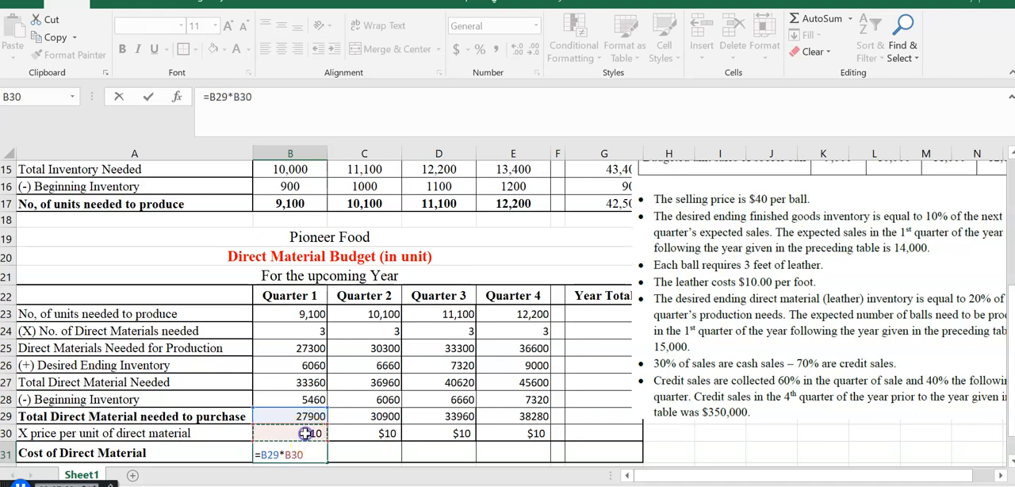
key(Return)
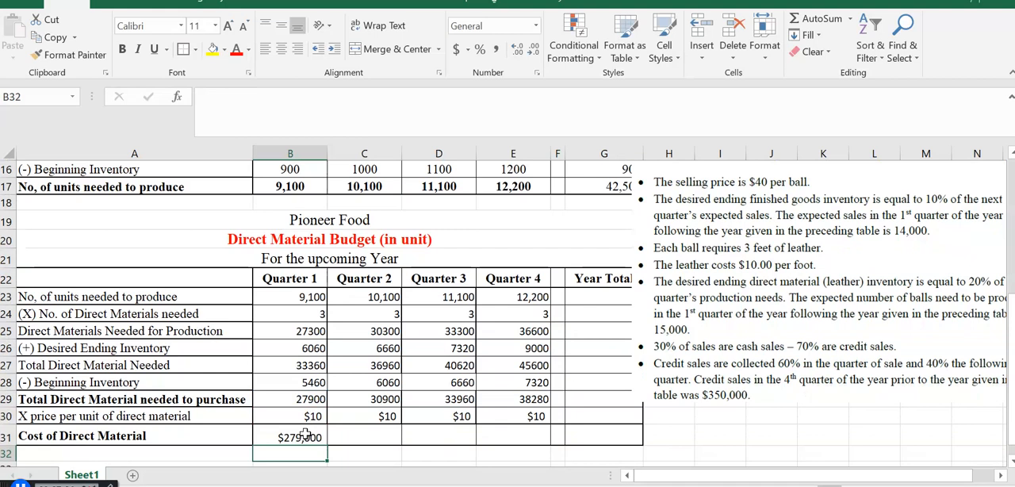
click(305, 435)
drag(329, 445, 524, 445)
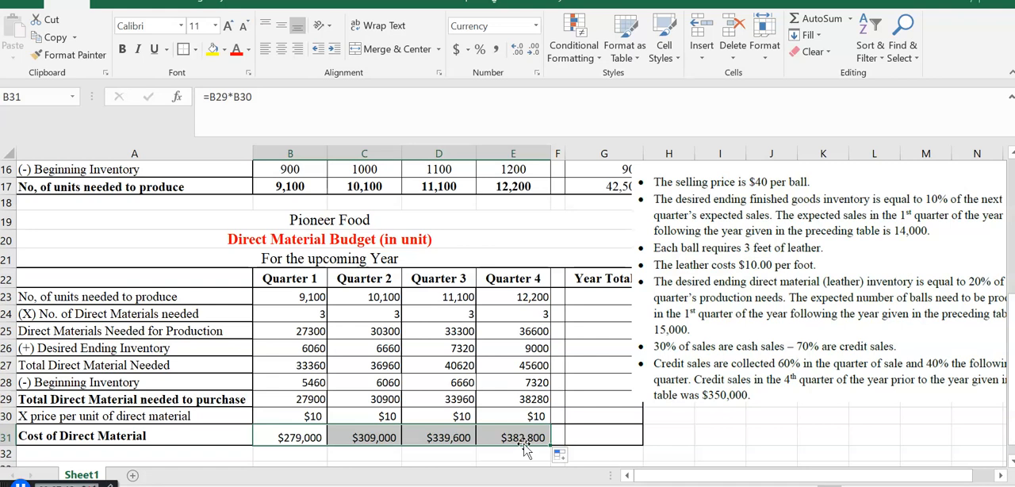
- Move the assumptions picture clear of the Year Total column and total the units needed to produce in G23 with =SUM(B23:E23)
drag(813, 299, 876, 322)
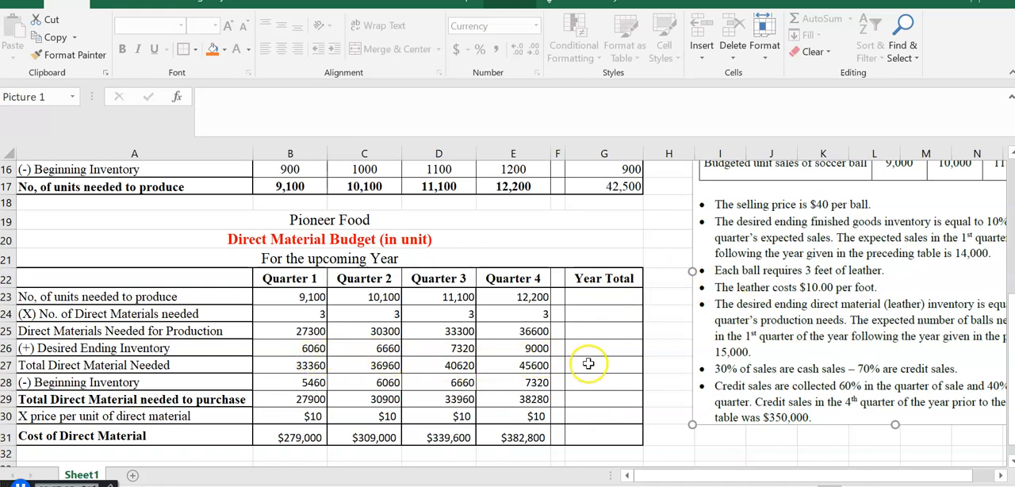
click(592, 297)
text(=)
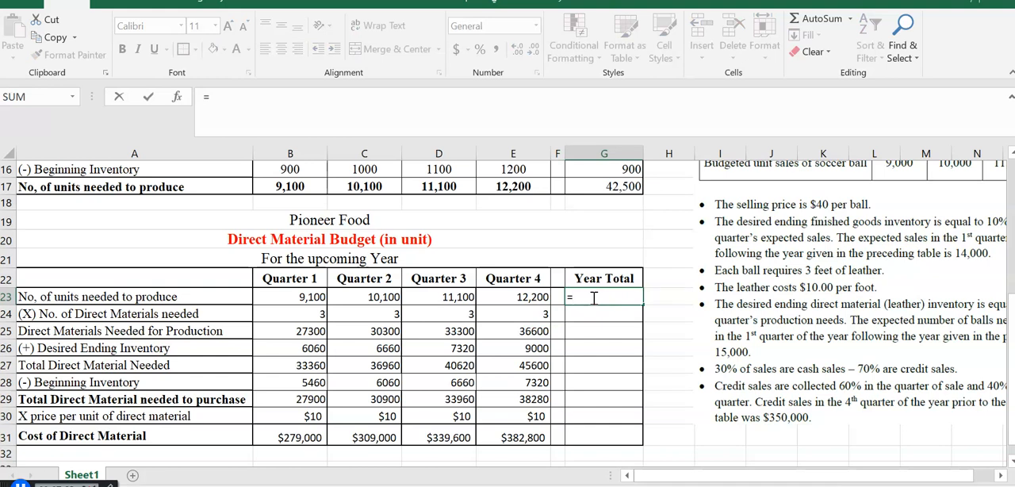
text(sum()
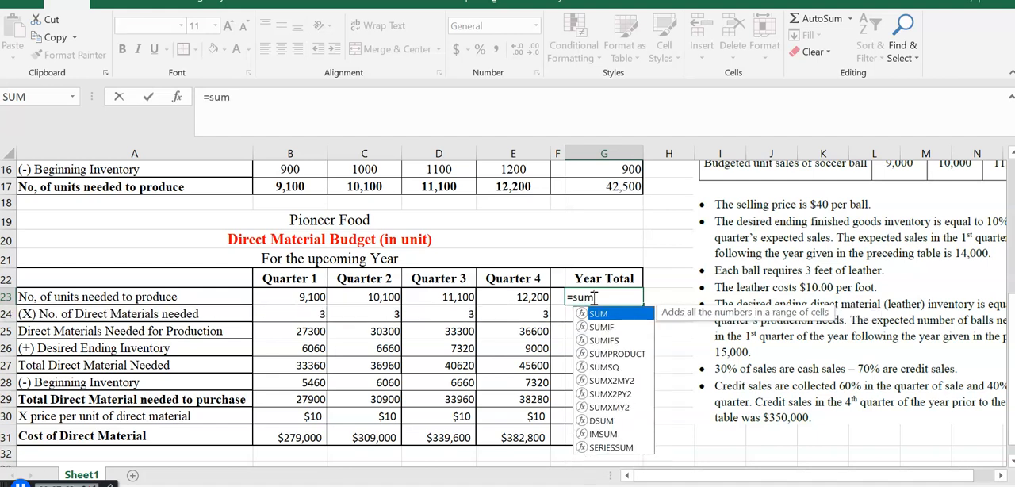
click(287, 298)
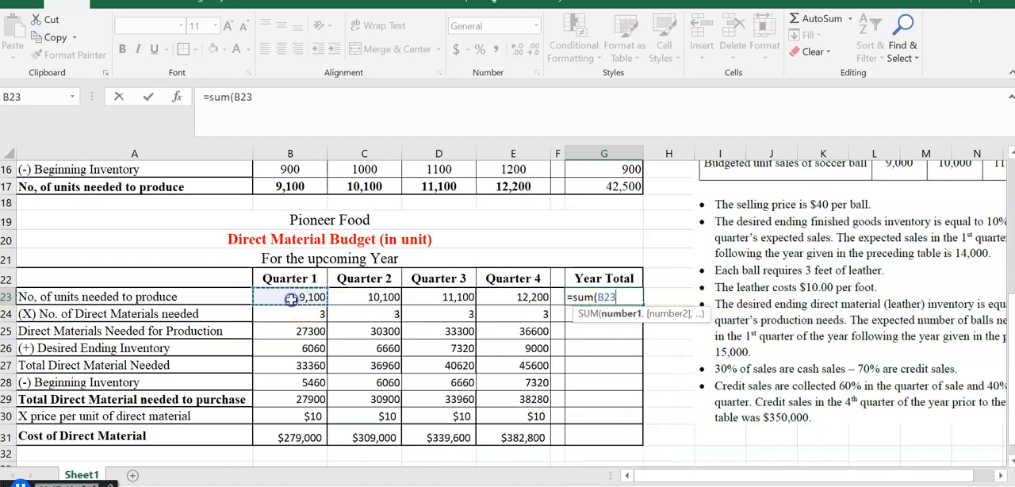
key(shift+Right)
key(shift+Right)
key(shift+Right)
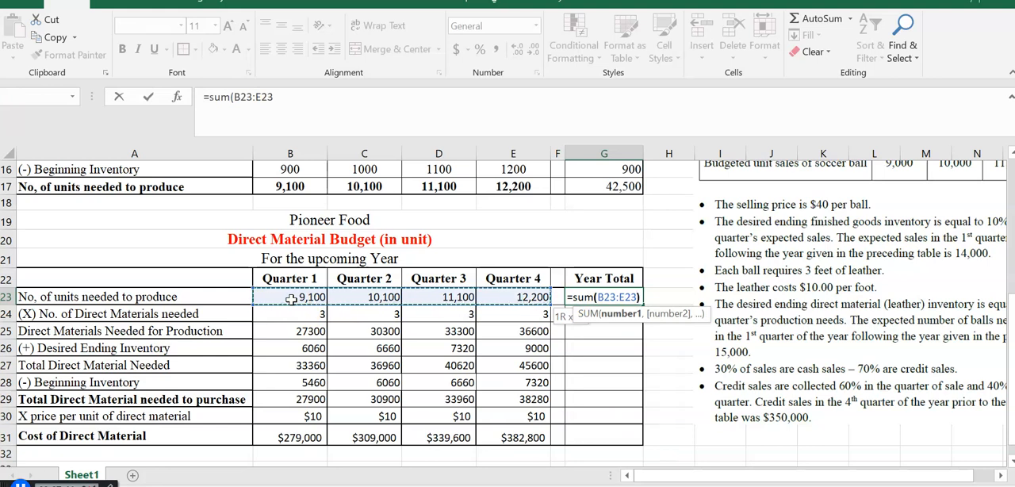
text())
key(Return)
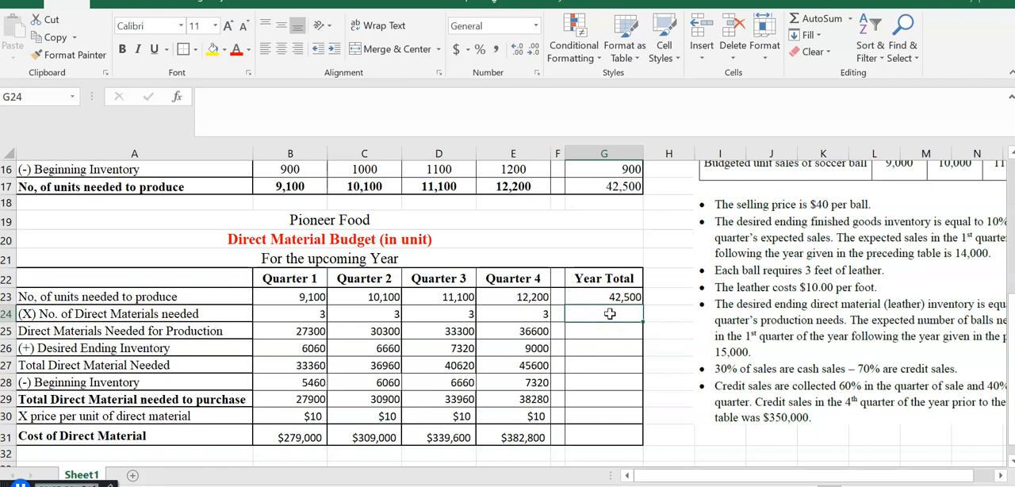
- Enter 3 direct materials per unit in G24 and calculate the year's direct materials needed for production in G25 with =G23*G24
text(3)
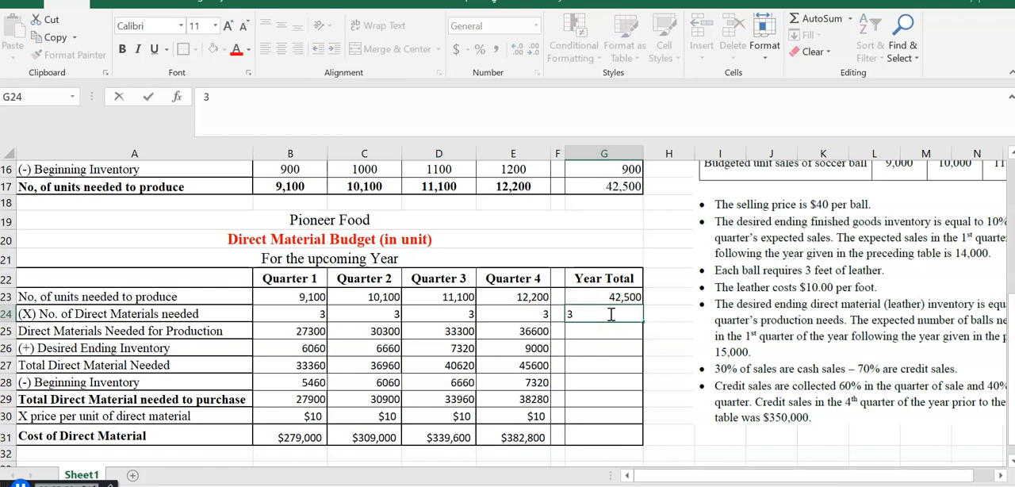
key(Return)
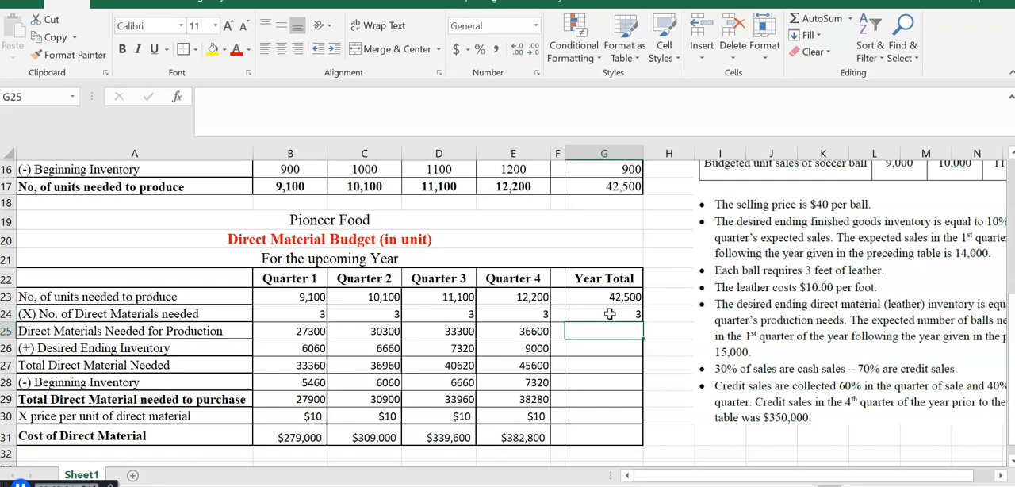
text(=)
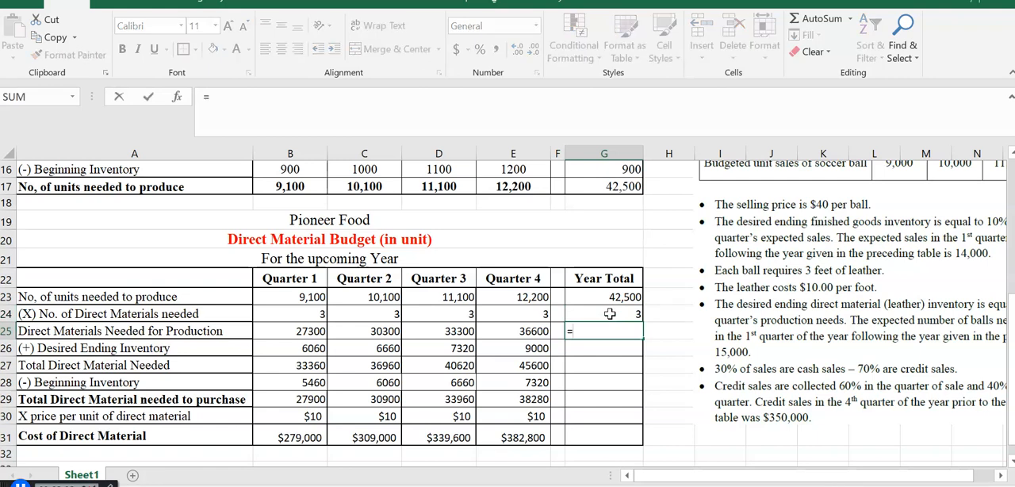
click(617, 296)
text(*)
click(607, 314)
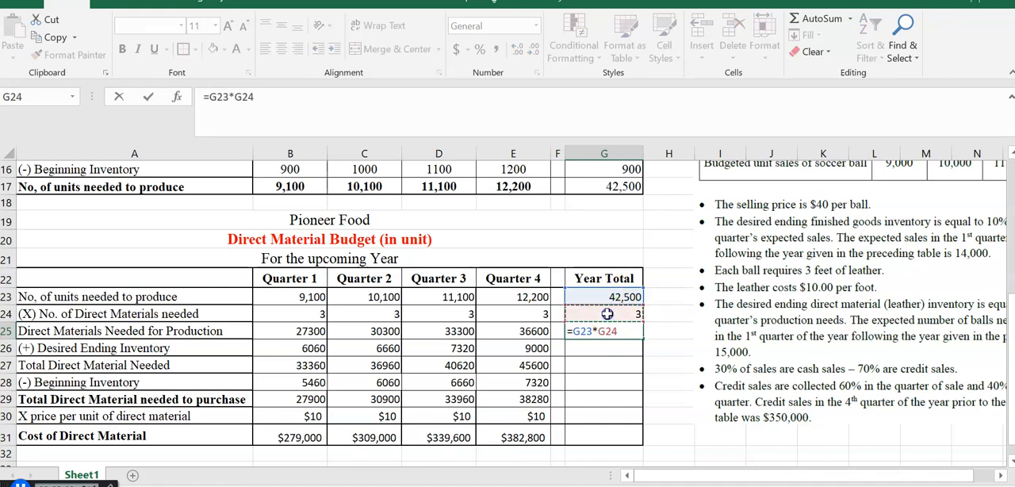
key(Return)
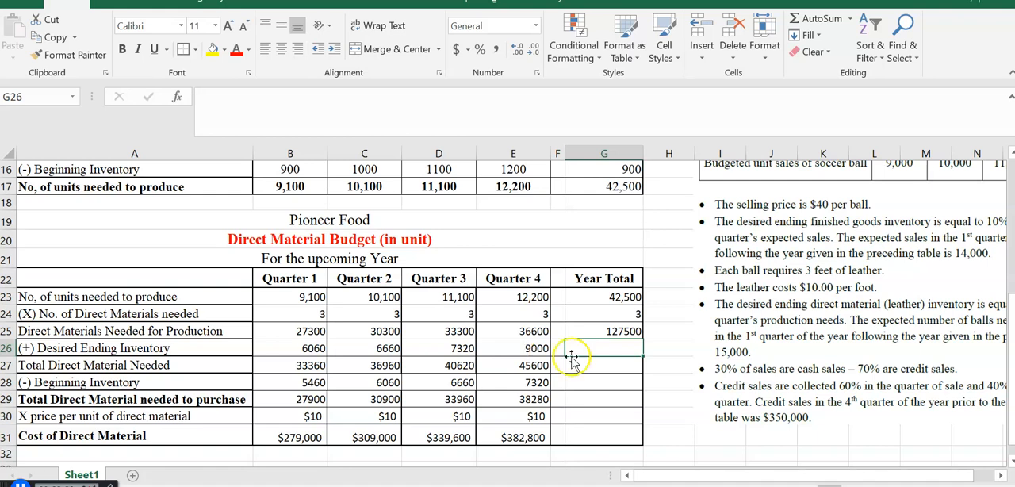
- Link the year's desired ending inventory of direct materials in G26 to the Quarter 4 value with =E26
text(=)
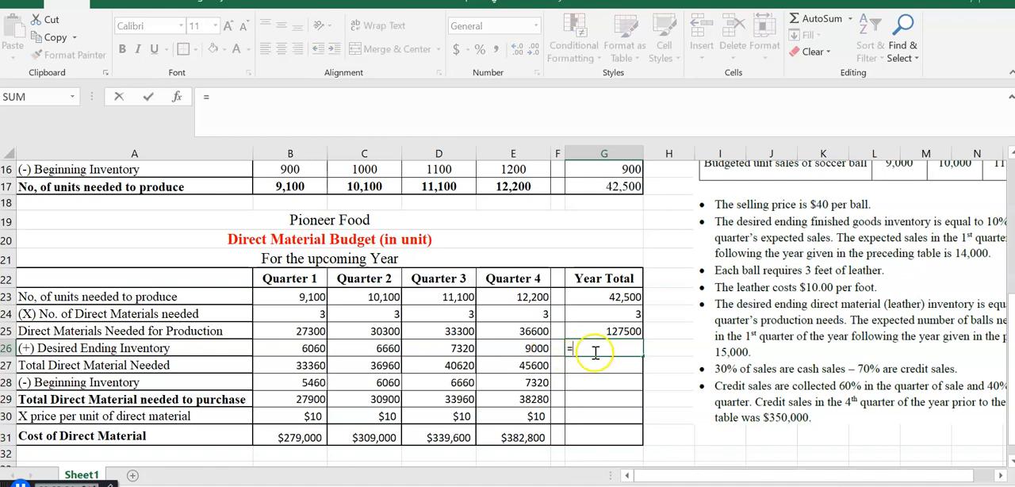
click(524, 348)
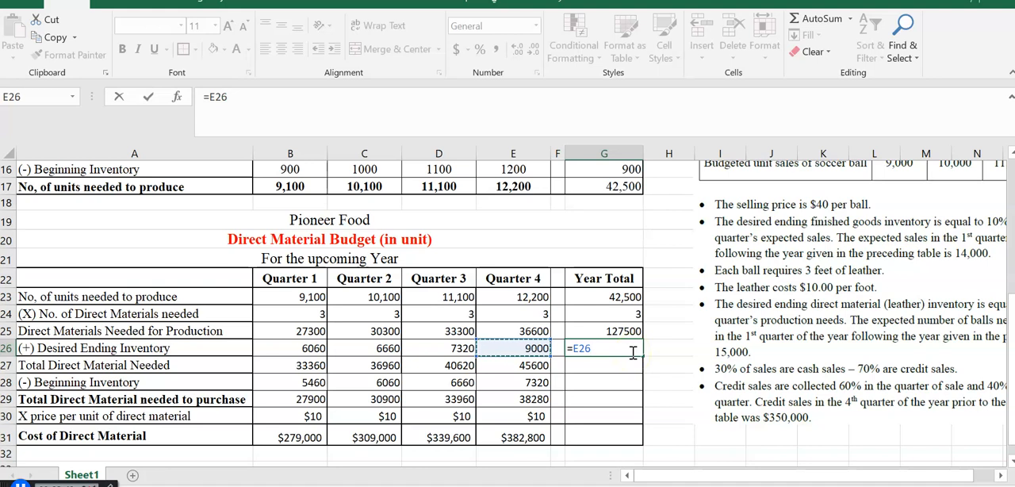
click(520, 349)
key(Return)
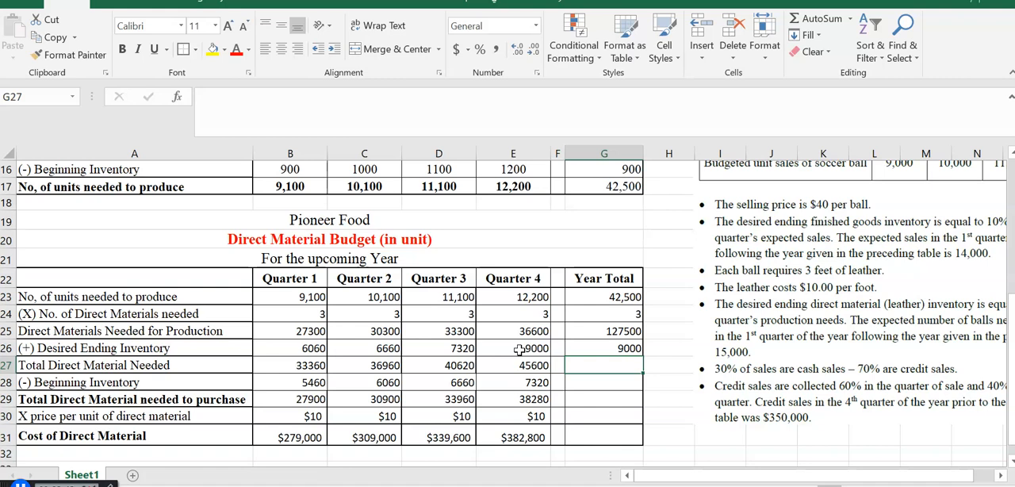
- Calculate the year's total direct material needed in G27 with =G25+G26
text(=)
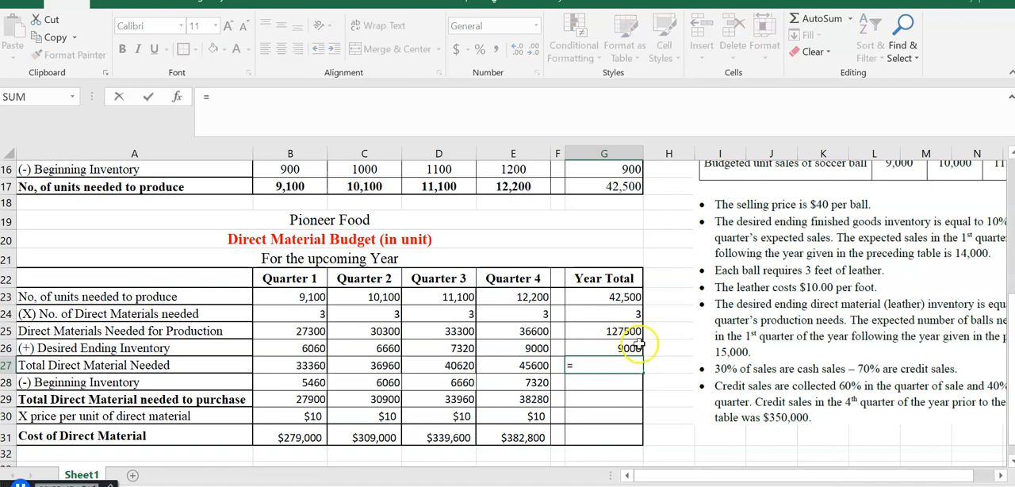
click(603, 331)
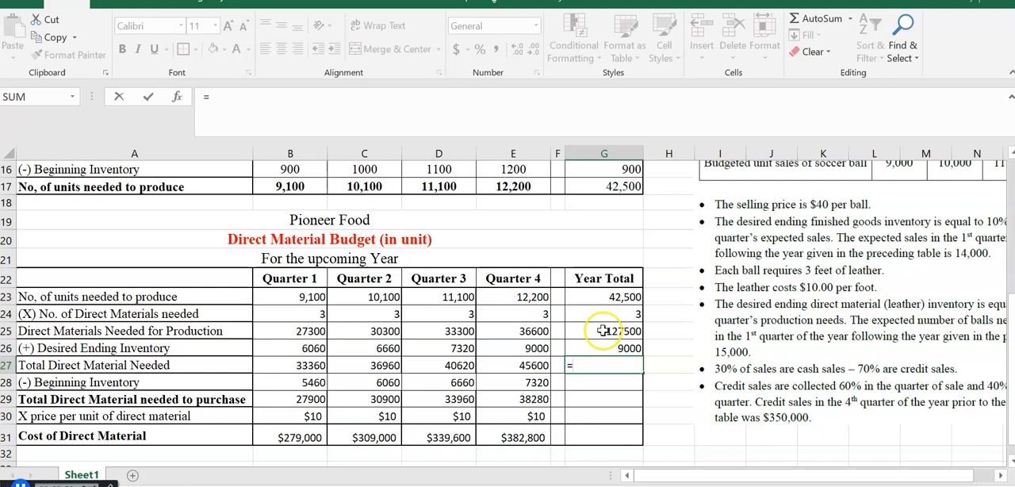
click(603, 330)
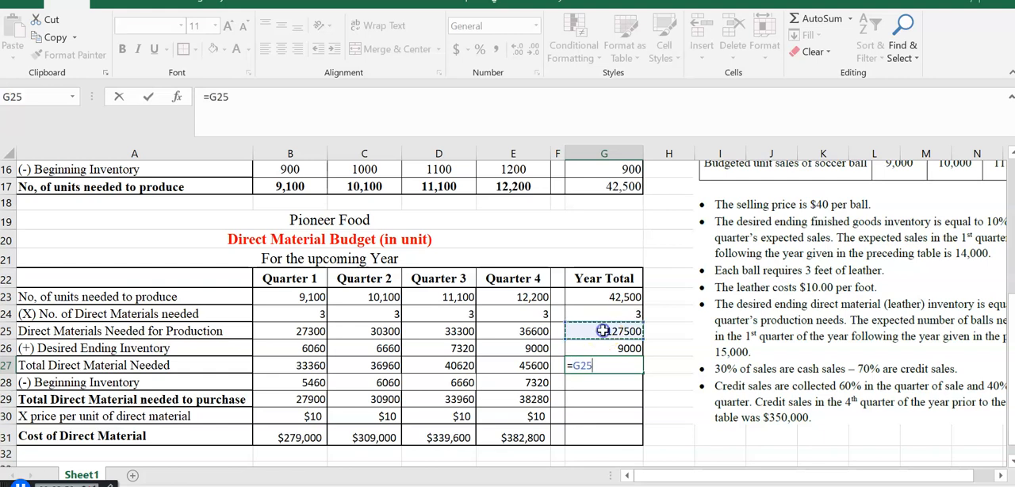
text(+)
click(605, 350)
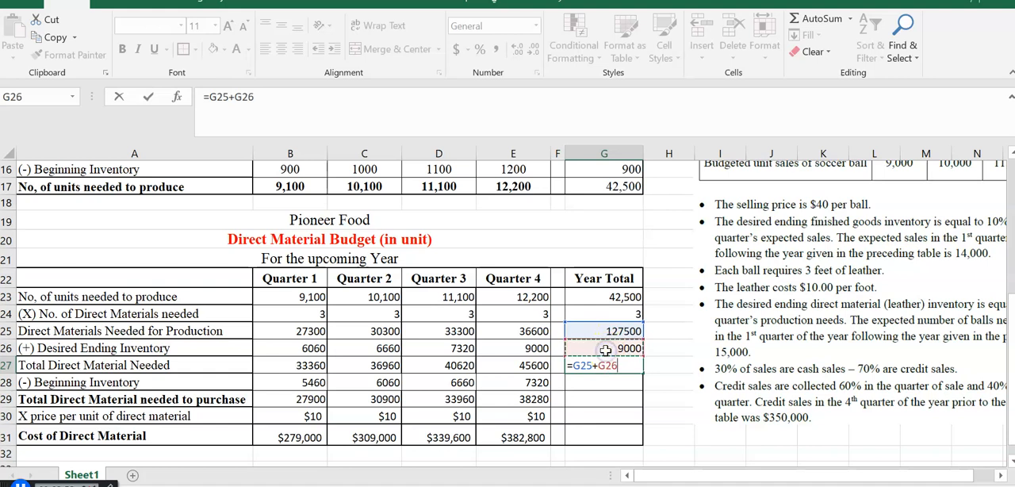
key(Return)
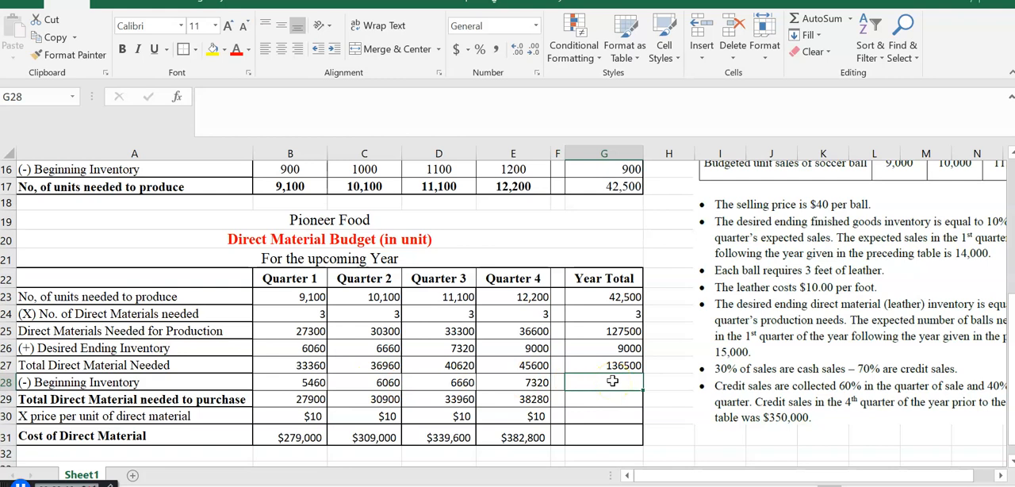
- Link the year's beginning inventory in G28 with =B28 and calculate the total direct material needed to purchase in G29 with =G27-G28
text(=)
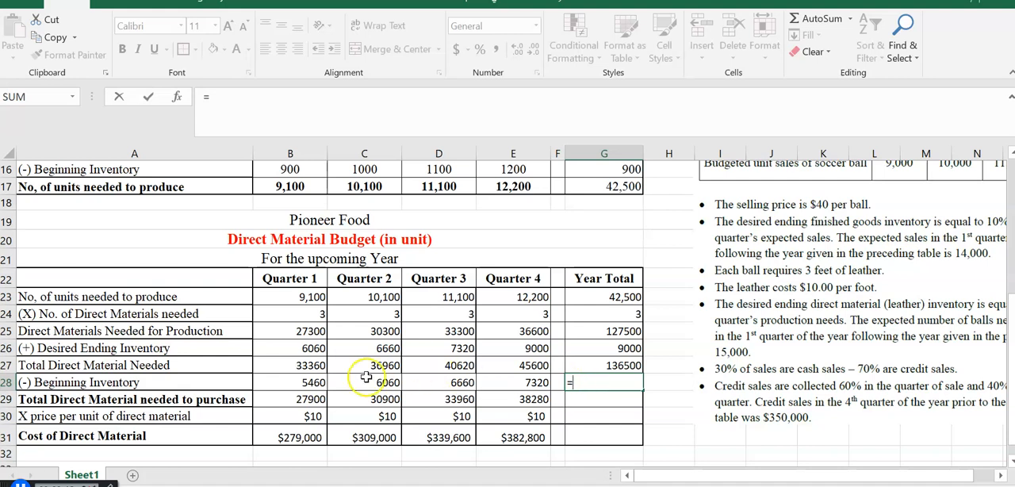
click(288, 382)
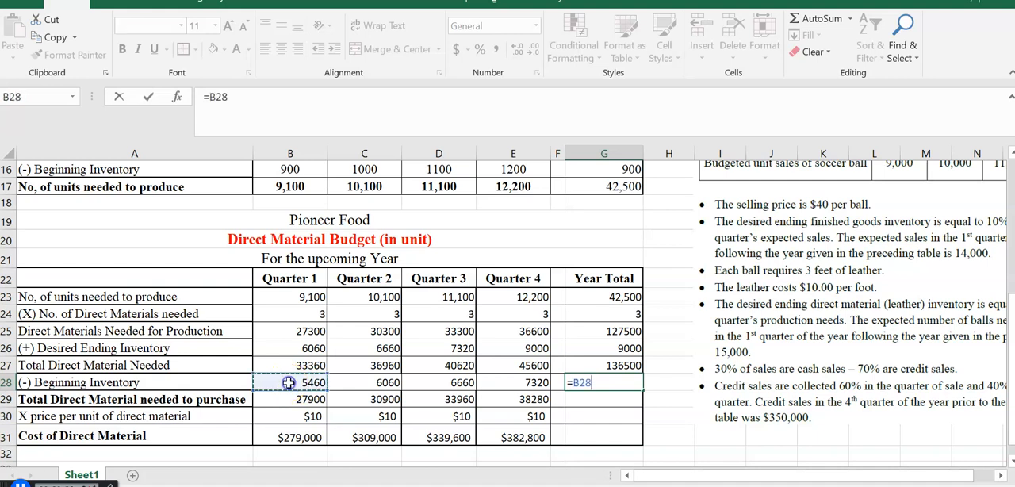
key(Return)
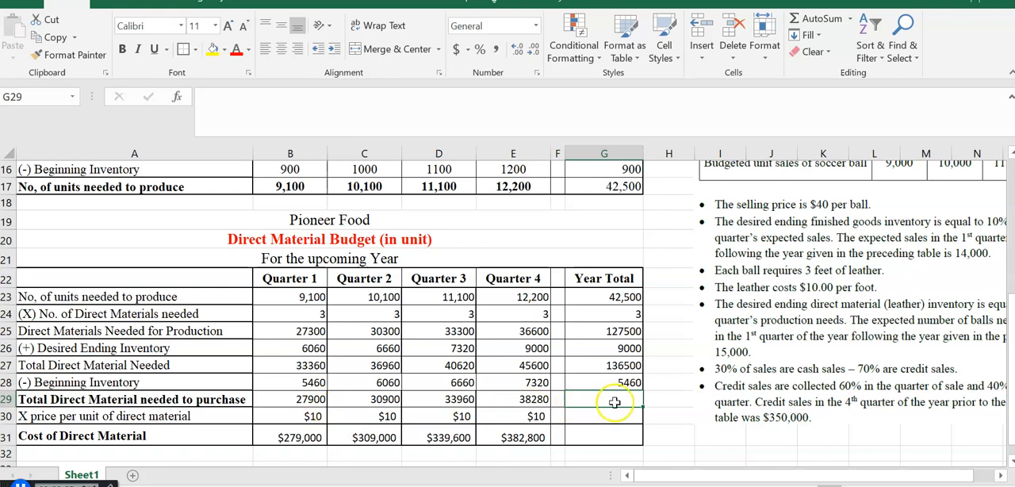
text(=)
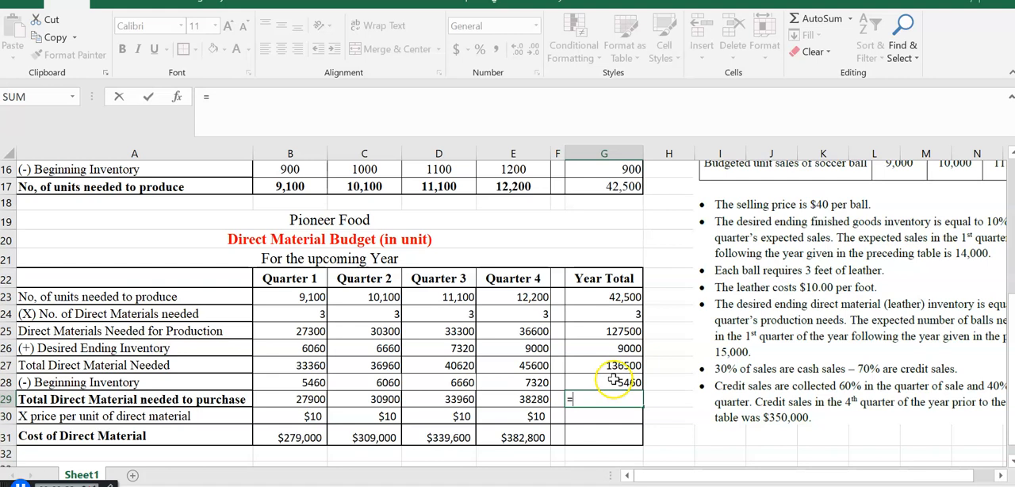
click(617, 366)
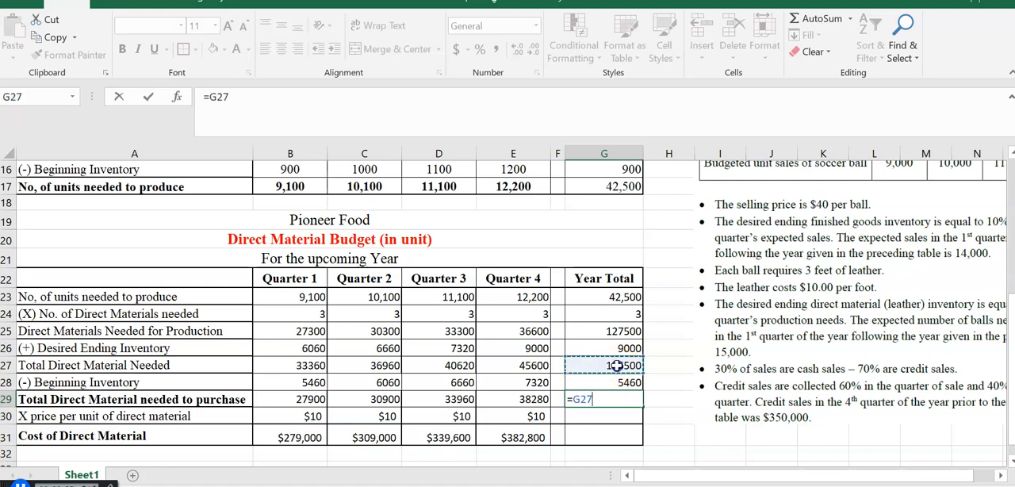
text(-)
click(618, 382)
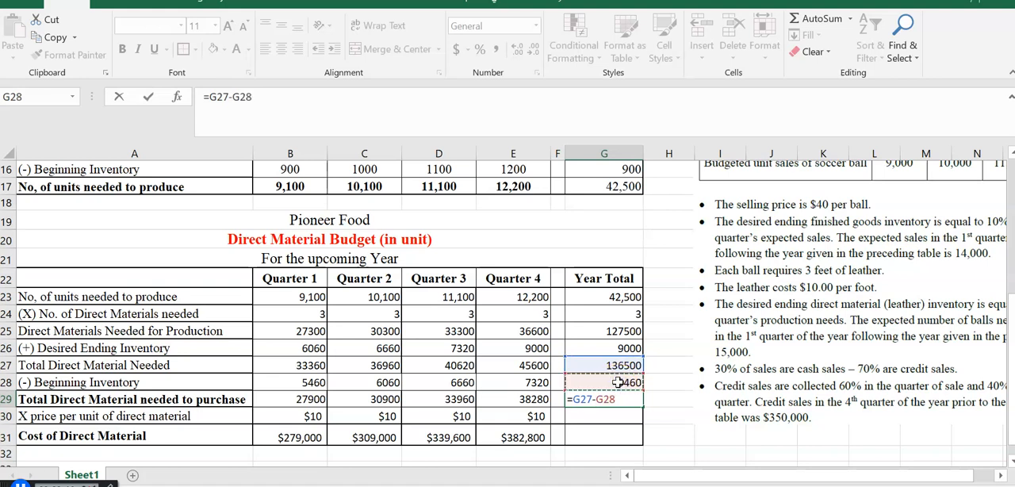
key(Return)
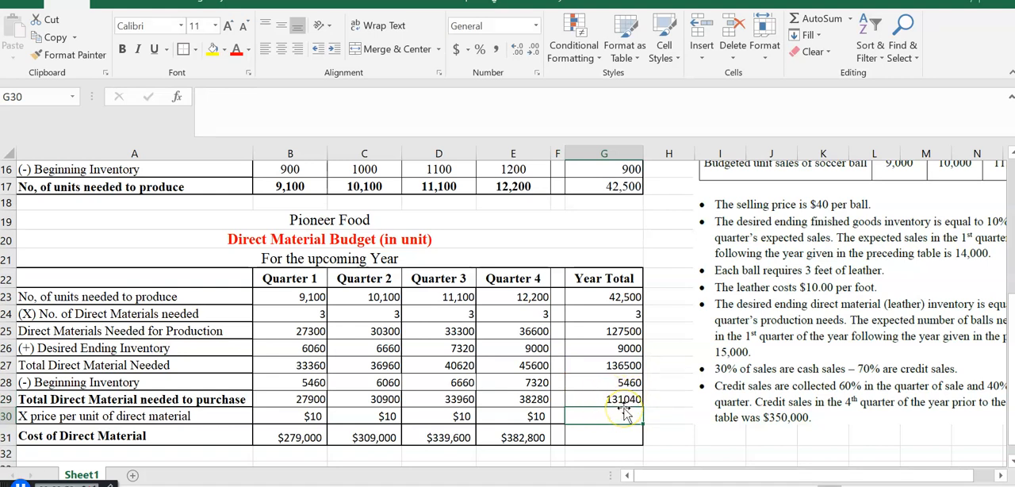
- Copy the $10 price per unit of direct material from E30 into the Year Total cell G30
click(534, 417)
key(ctrl+c)
click(588, 417)
key(ctrl+v)
- Calculate the year's cost of direct material in G31 with =G29*G30
click(591, 437)
key(Escape)
text(=)
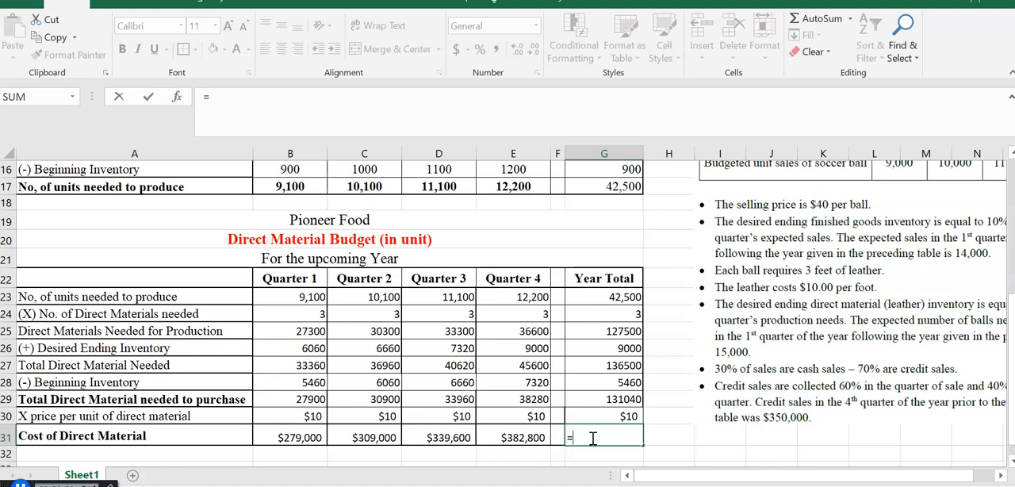
click(607, 401)
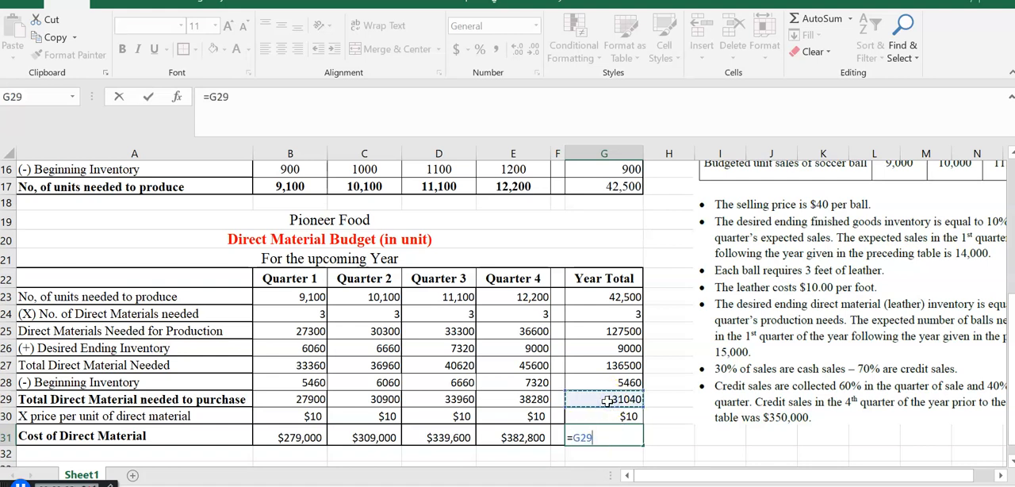
text(*)
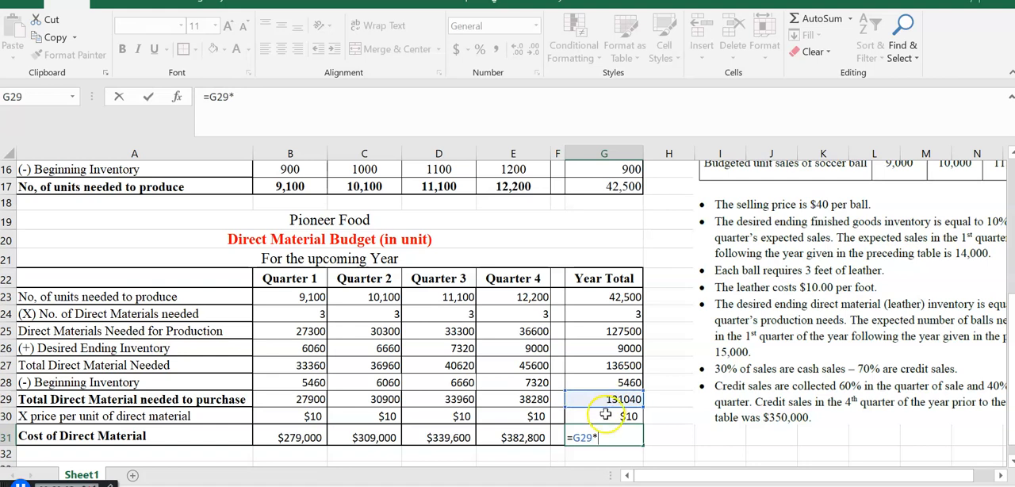
click(606, 418)
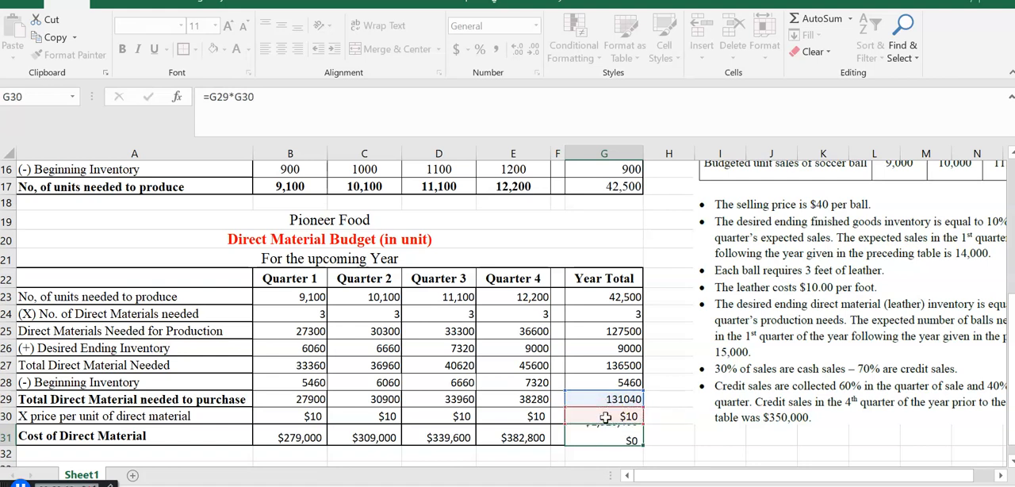
key(Return)
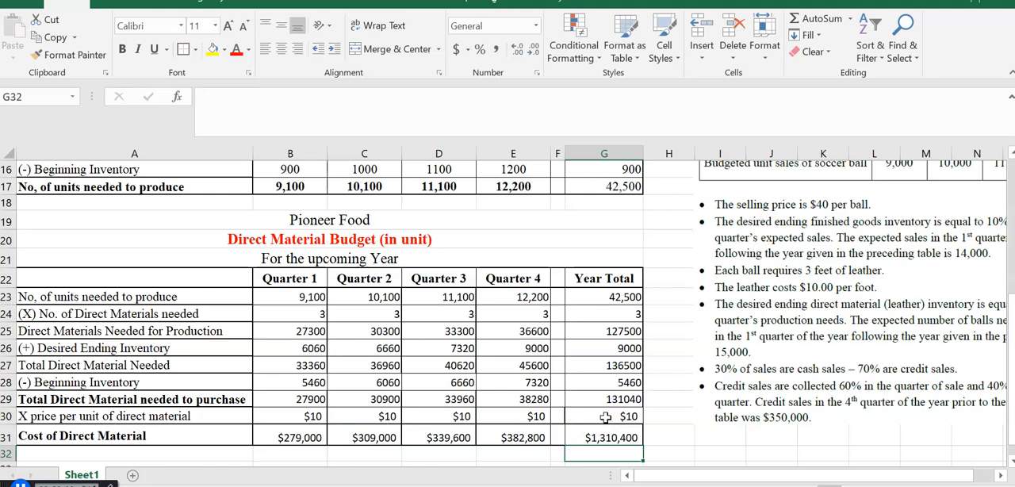
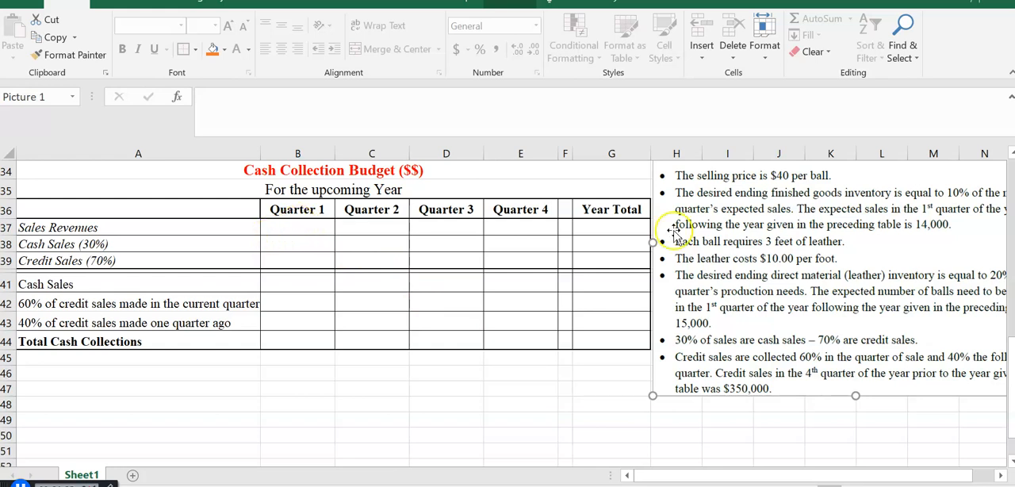
- Link Quarter 1 sales revenues in B37 of the cash collection budget to the sales budget with =B7
drag(1009, 371, 1004, 201)
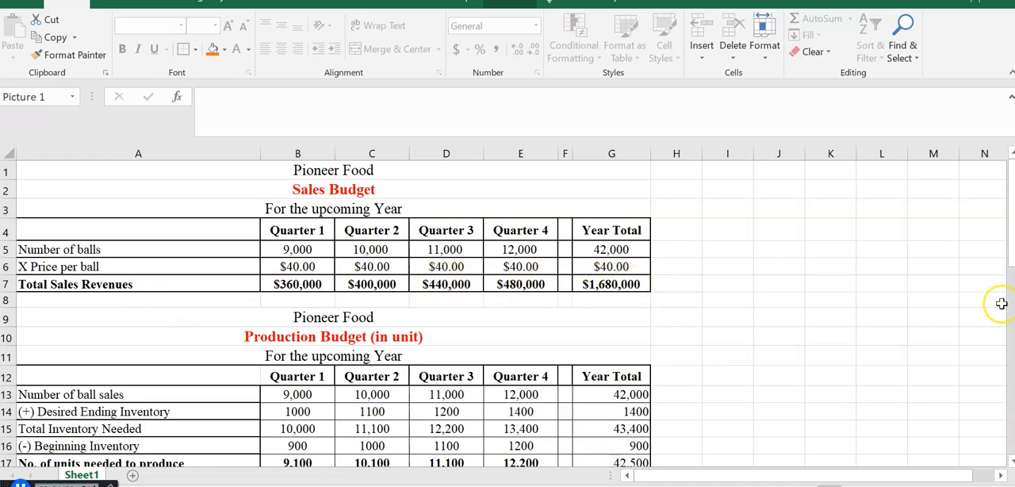
drag(1008, 181, 1008, 377)
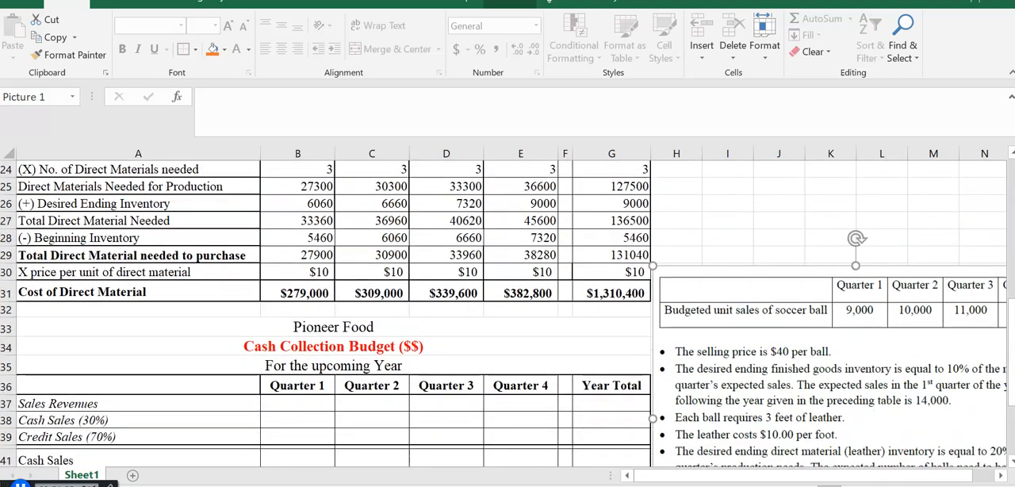
click(287, 402)
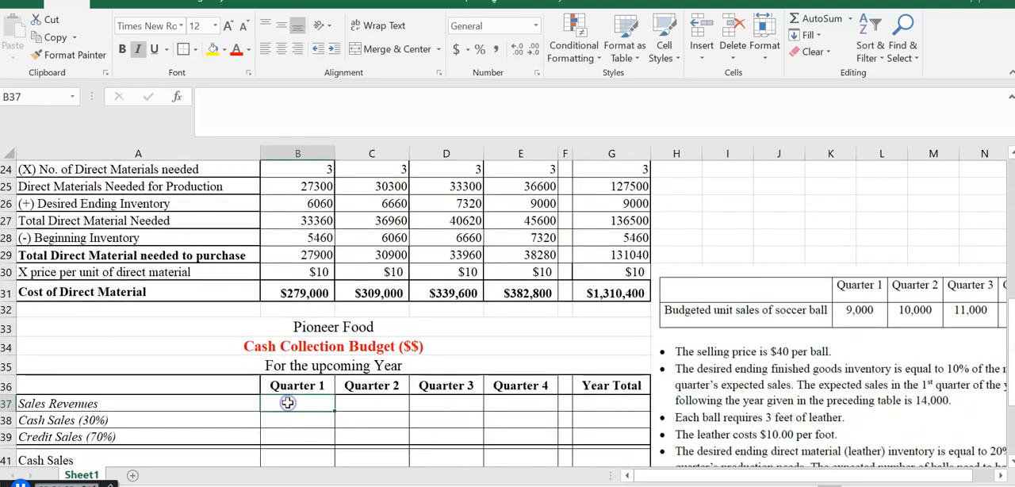
text(=)
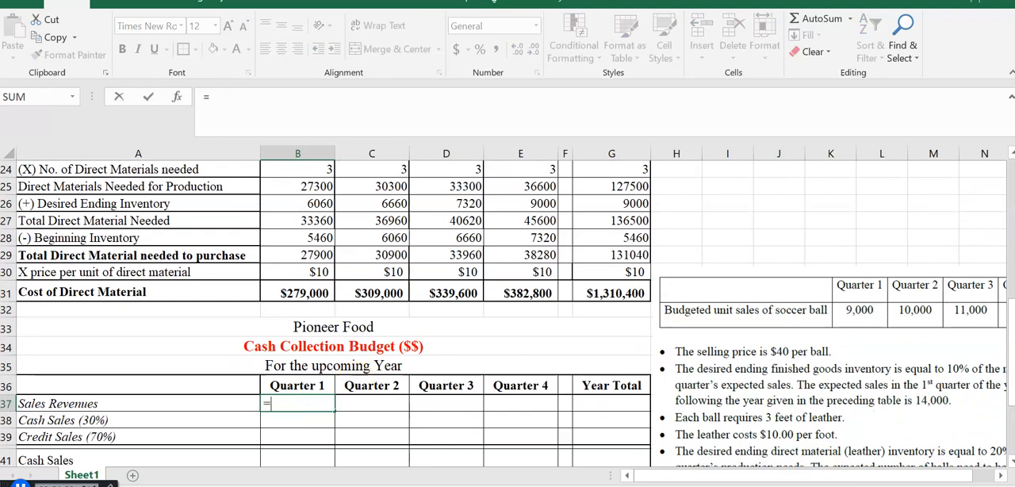
drag(1008, 328, 986, 194)
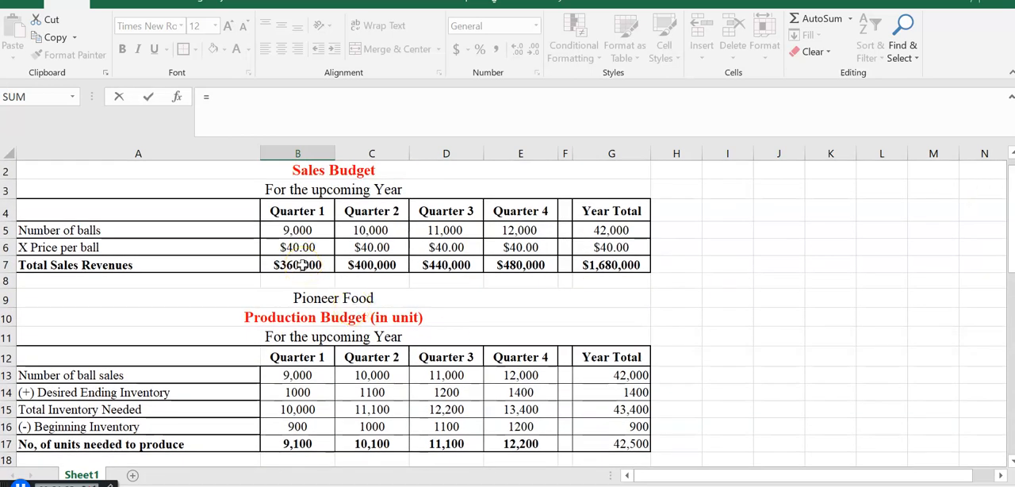
click(301, 265)
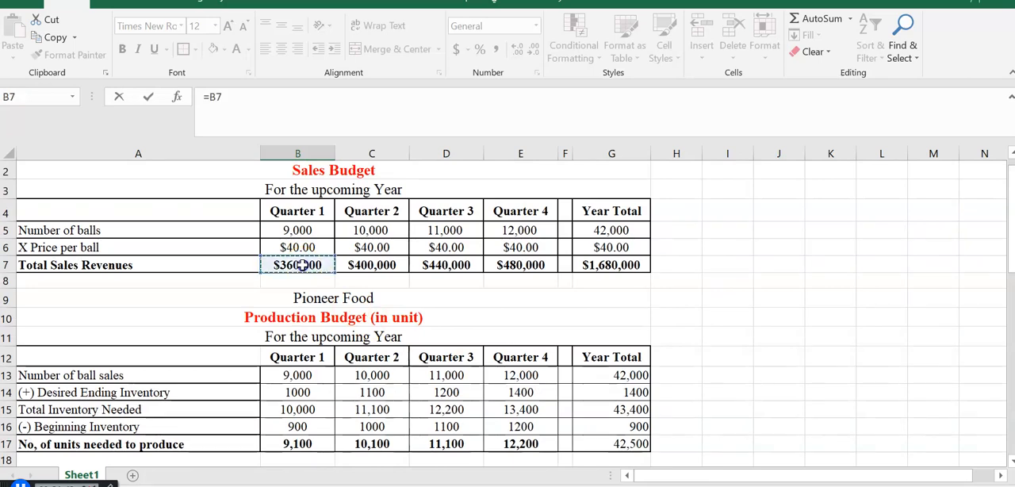
key(Return)
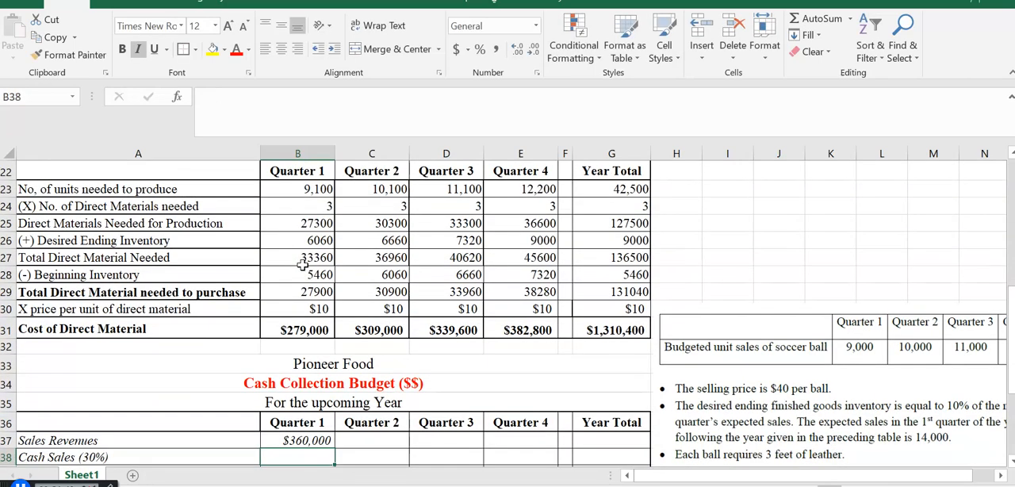
- Copy the sales revenues formula from B37 across to G37 and clear the spacer cell F37
click(888, 326)
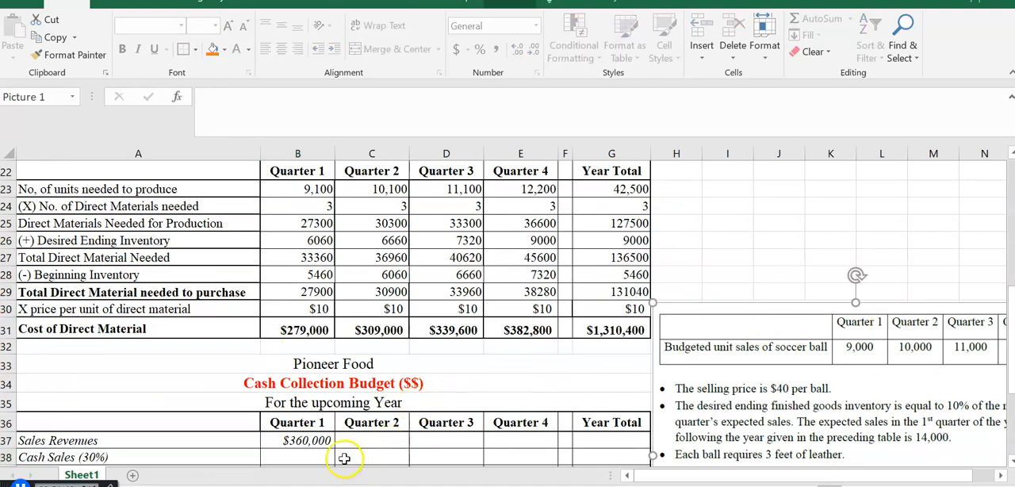
click(297, 438)
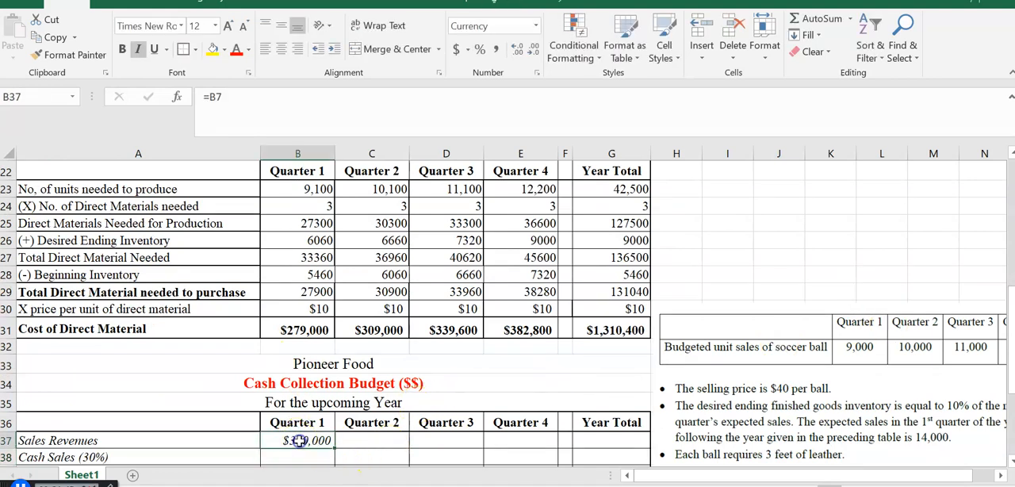
drag(1004, 325, 1013, 367)
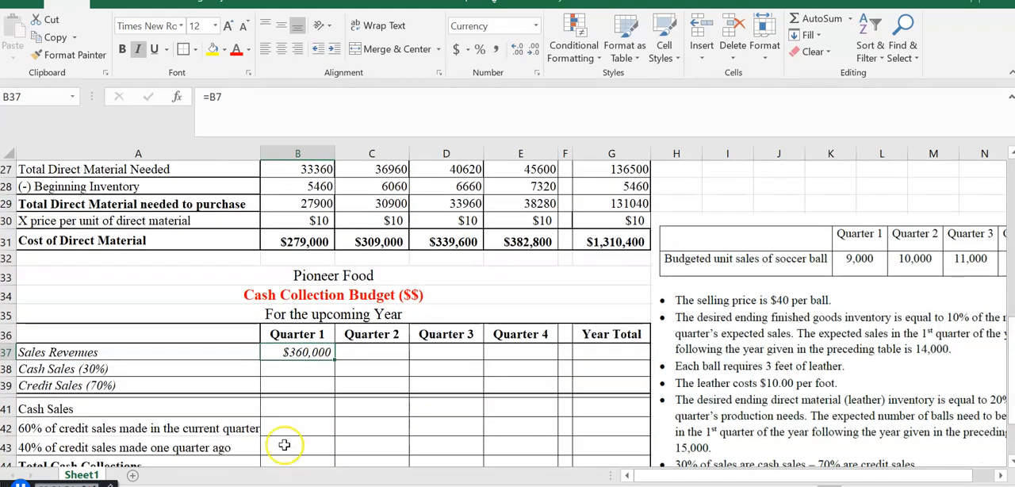
drag(334, 362, 634, 361)
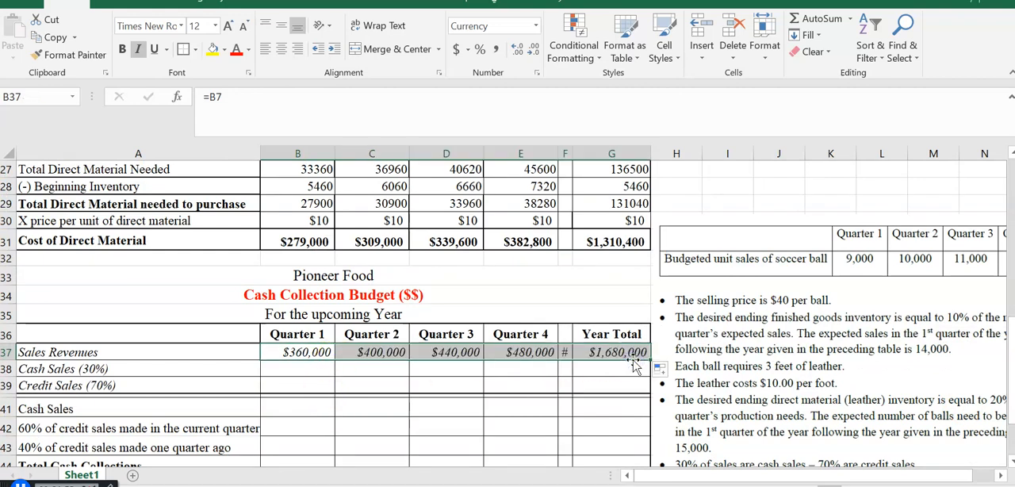
click(564, 352)
key(Delete)
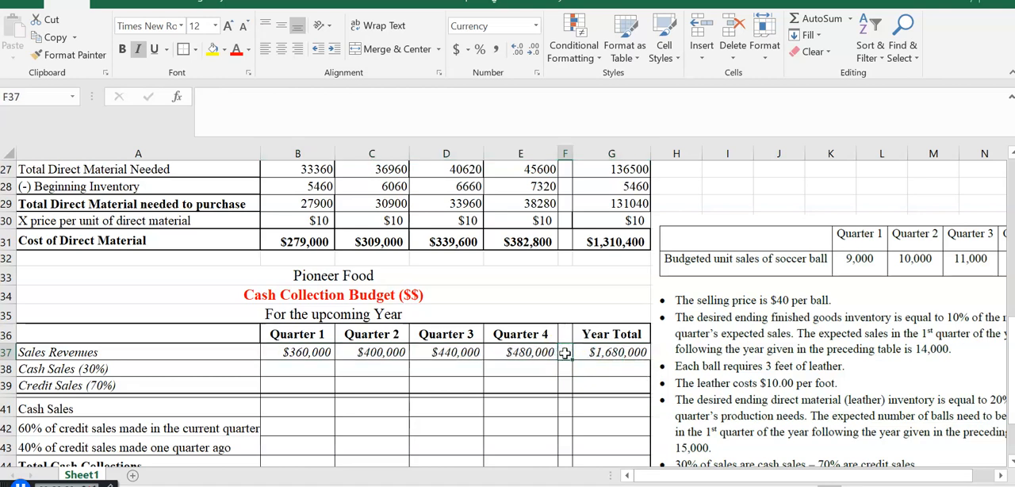
- Narrow the spacer column F and move the assumptions picture slightly upward beside the cash collection budget
drag(572, 151, 565, 153)
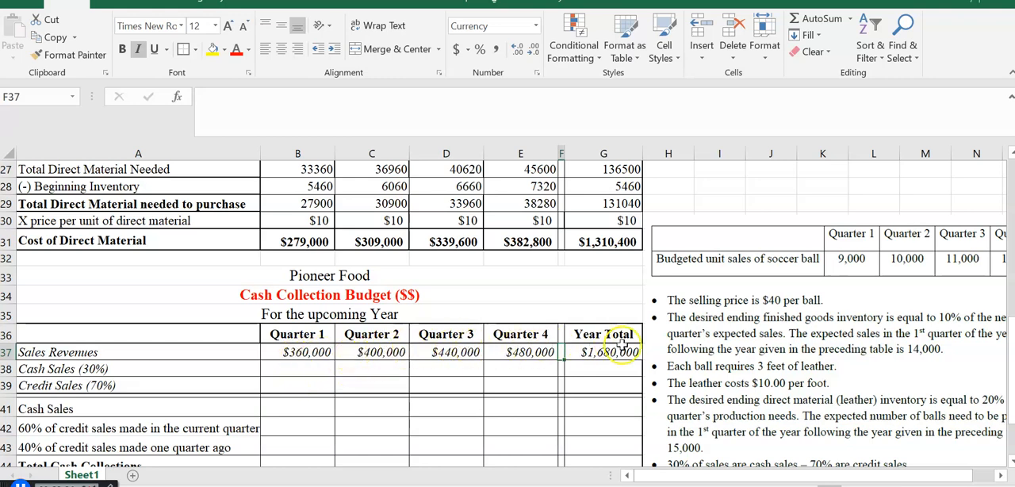
drag(784, 345, 787, 308)
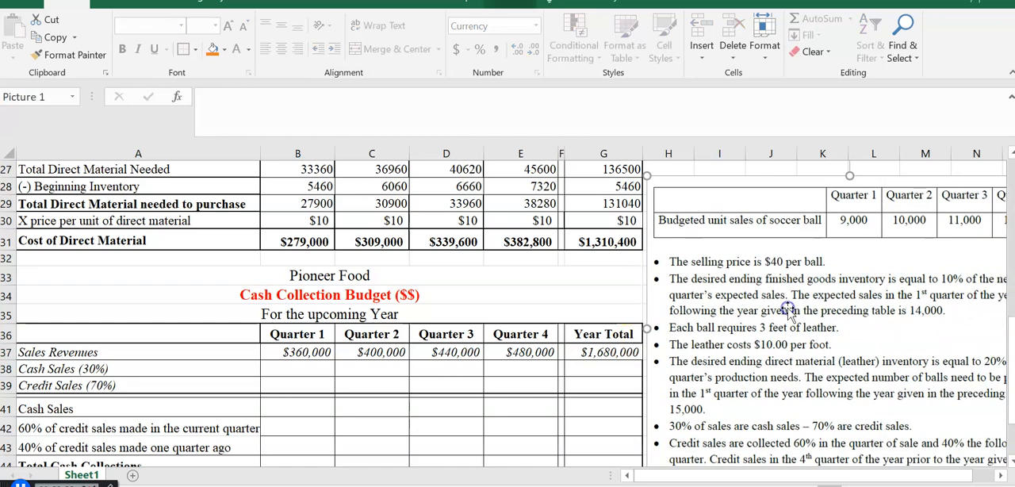
- Calculate Quarter 1 cash sales in B38 with =B37*.3 and copy the formula across to E38
drag(1011, 378, 1011, 395)
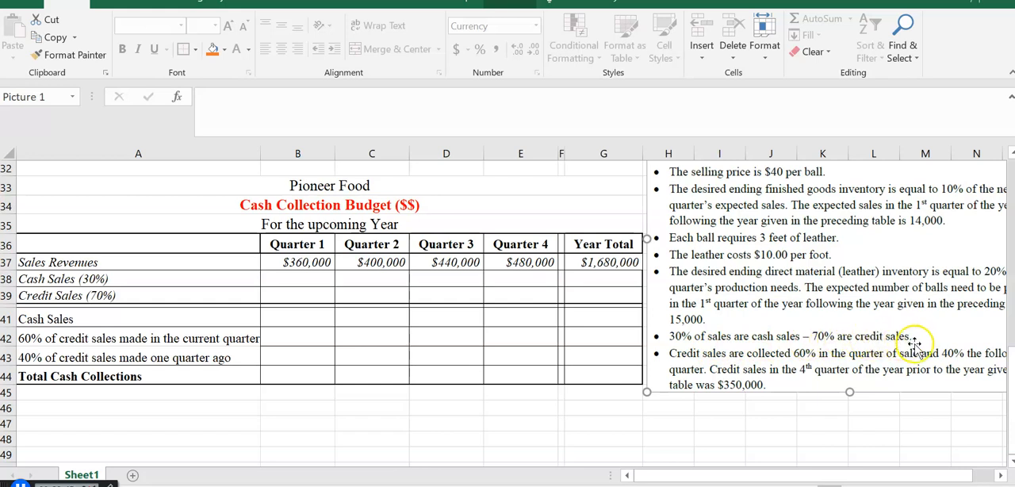
click(286, 277)
text(=)
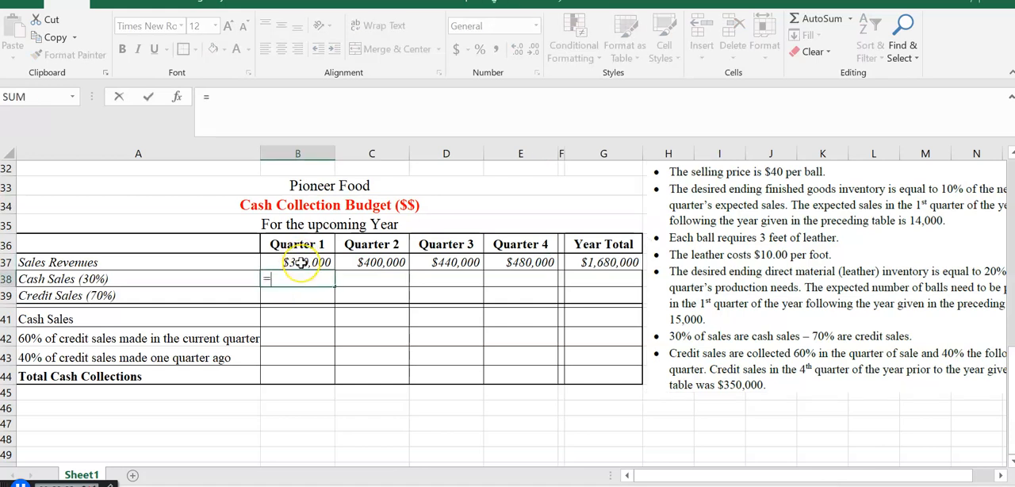
click(300, 263)
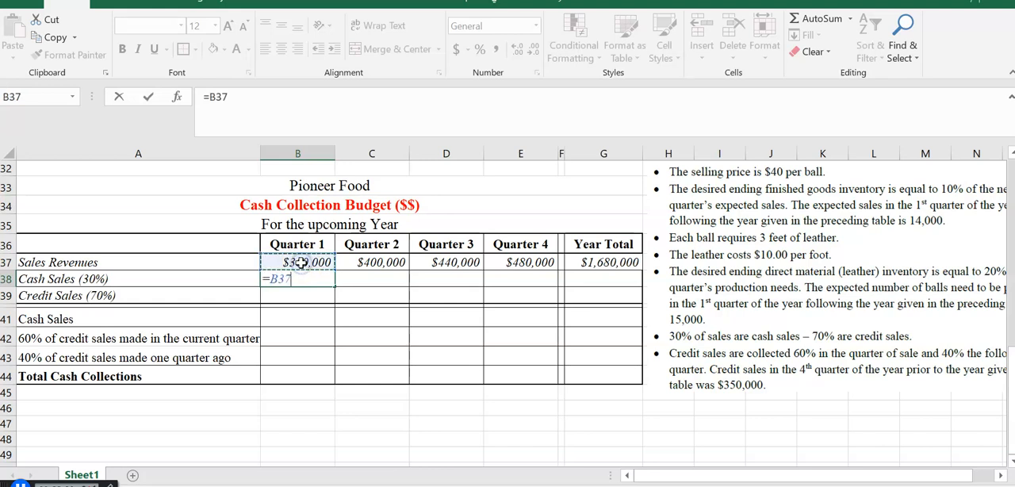
text(*)
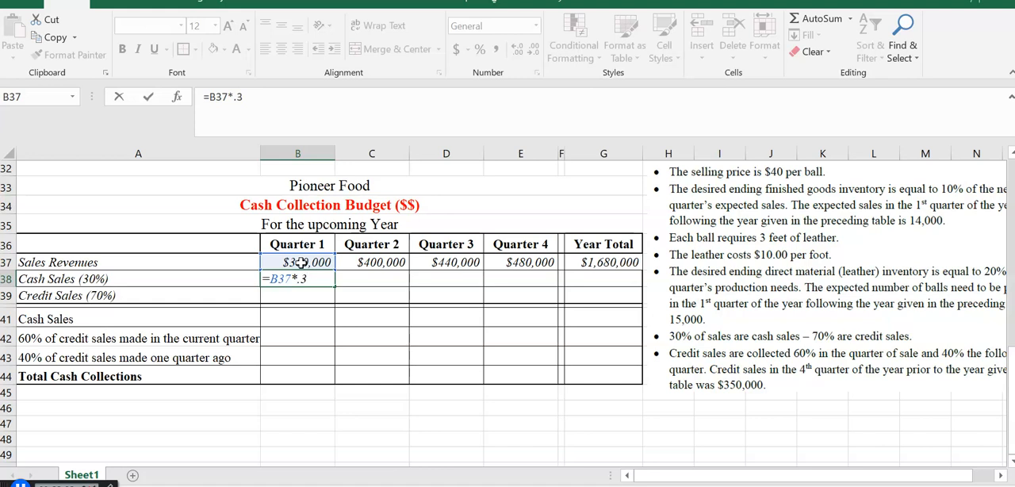
key(Return)
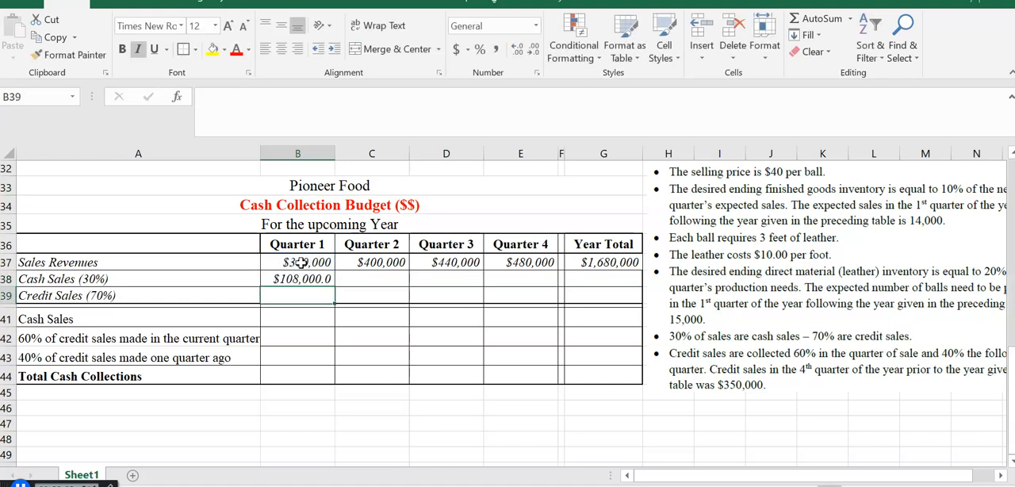
click(313, 277)
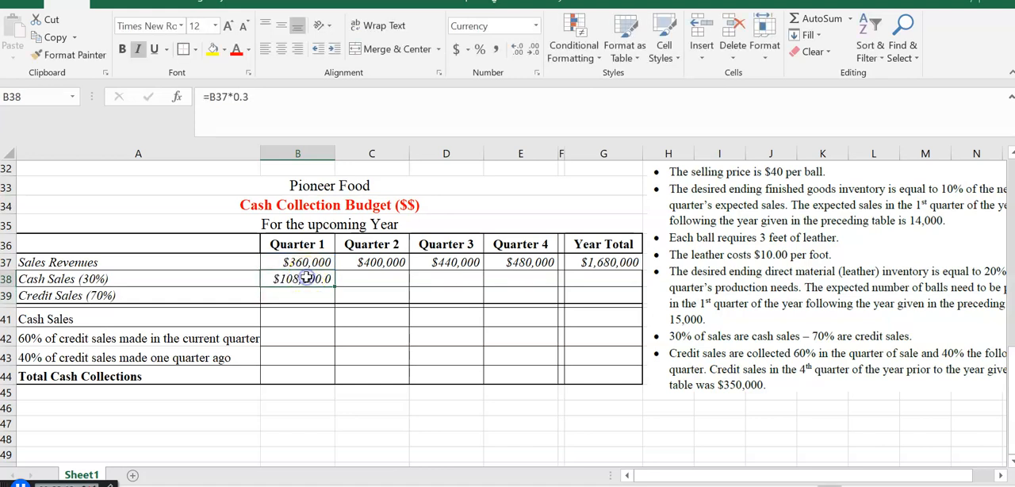
drag(335, 289, 539, 287)
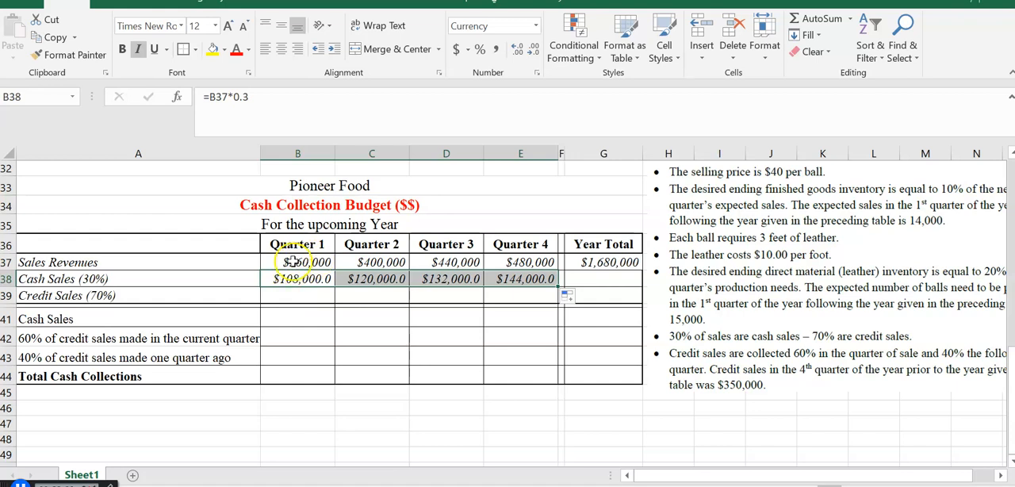
- Calculate Quarter 1 credit sales in B39 with =B37*.7 and copy the formula across to E39
click(291, 295)
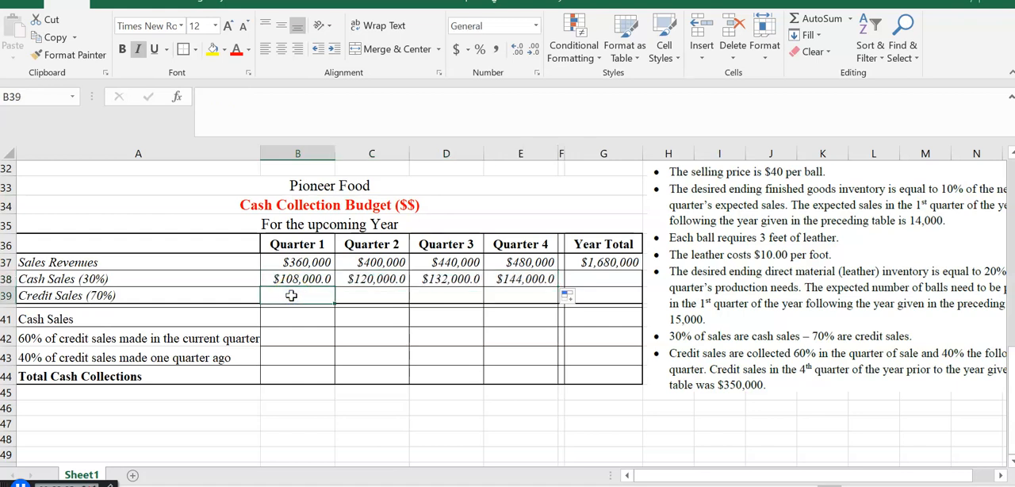
text(=)
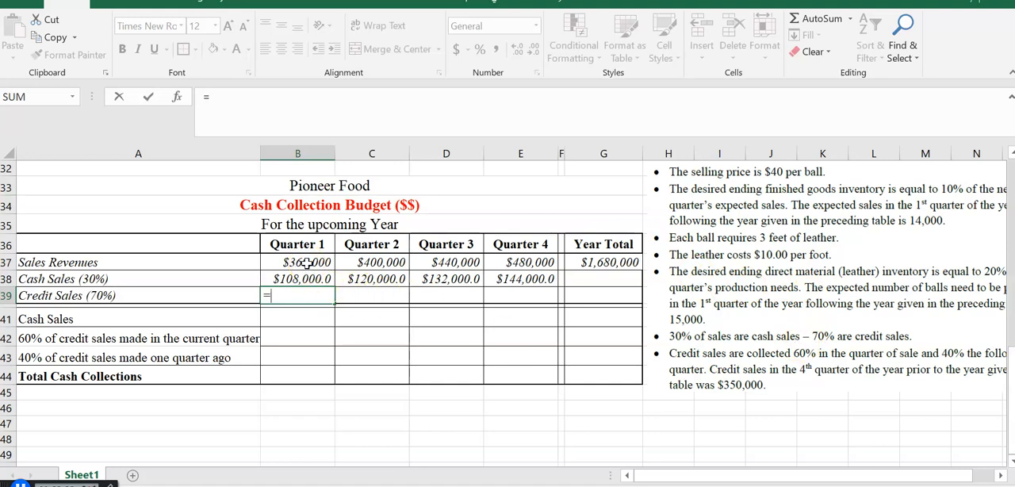
click(306, 265)
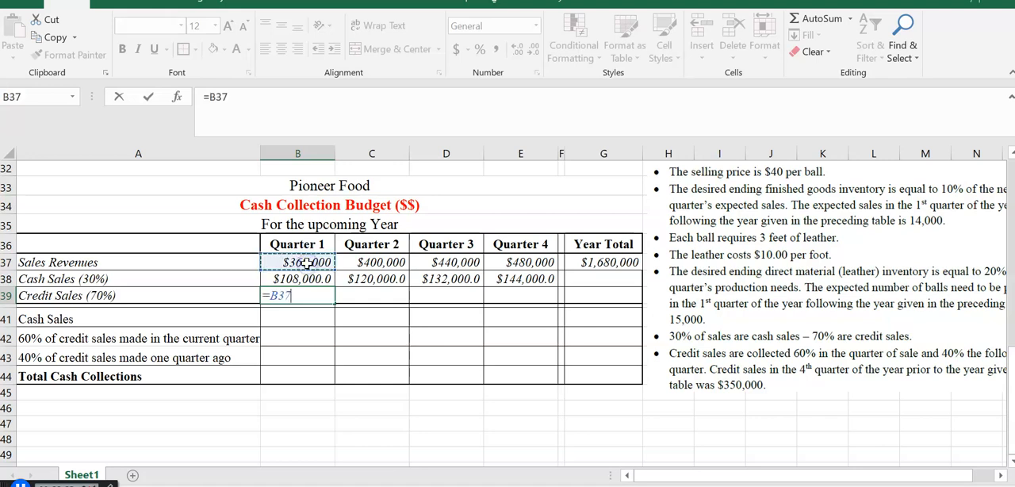
text(*)
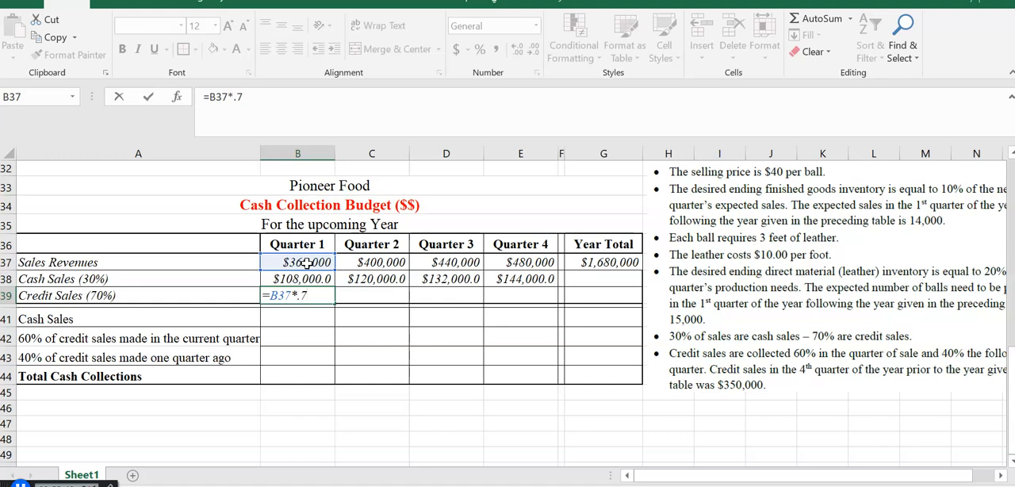
key(Return)
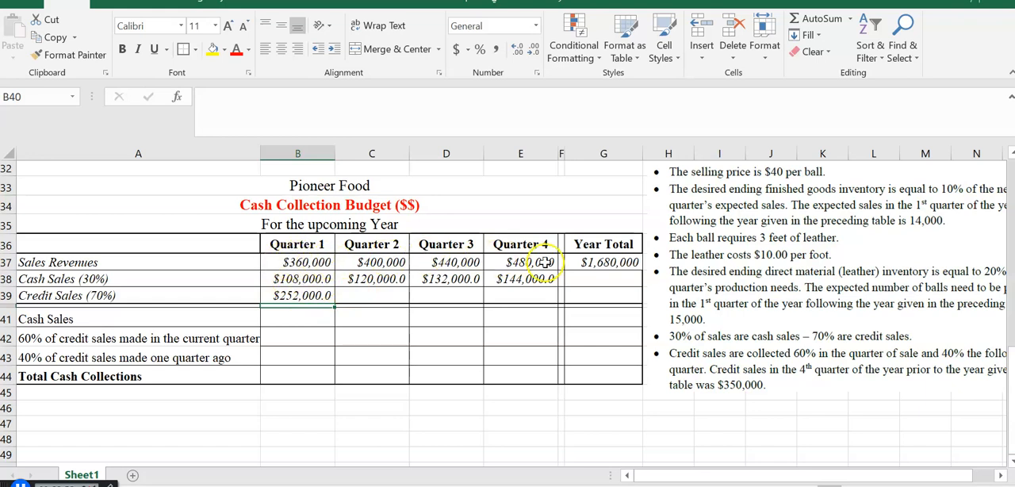
click(315, 293)
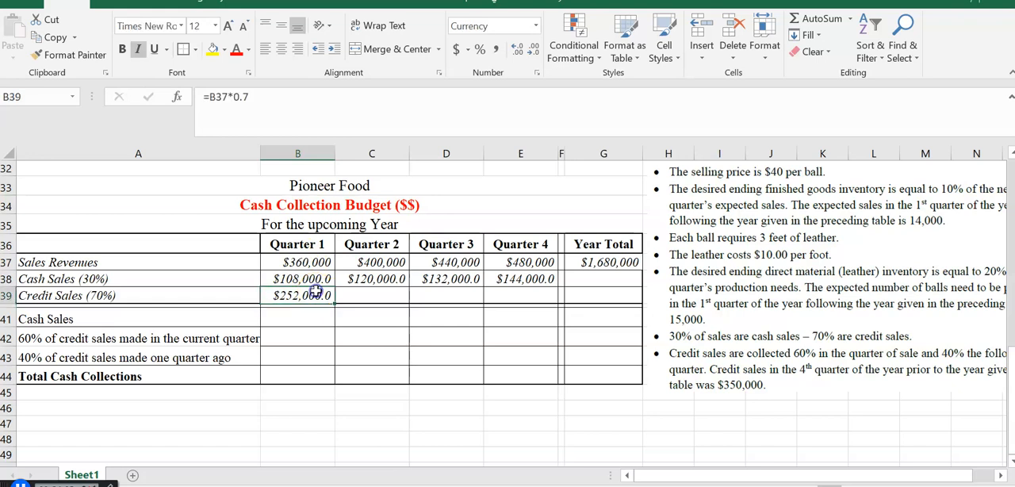
drag(335, 304, 533, 294)
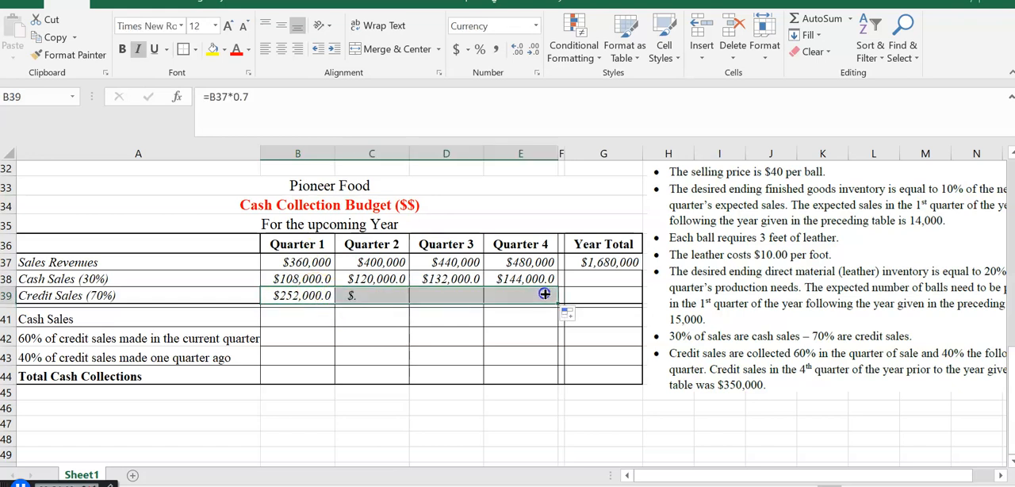
- Format the quarterly cash and credit sales in B38:E39 to show no decimal places
click(299, 280)
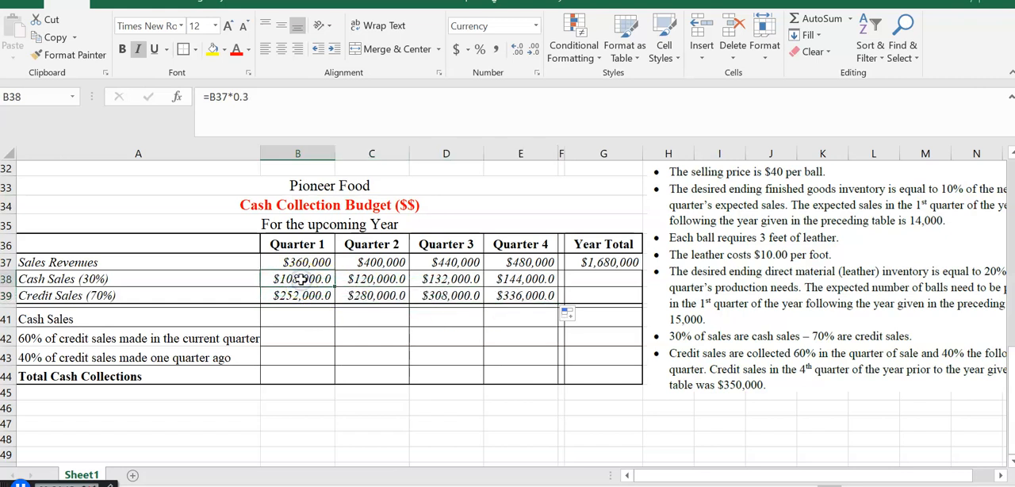
key(shift+Down)
key(shift+Right)
key(shift+Right)
key(shift+Right)
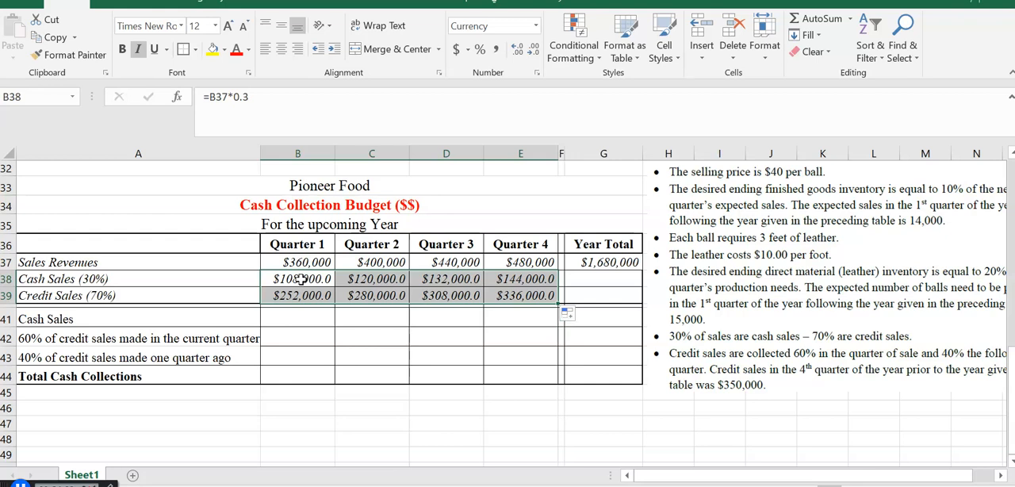
click(533, 54)
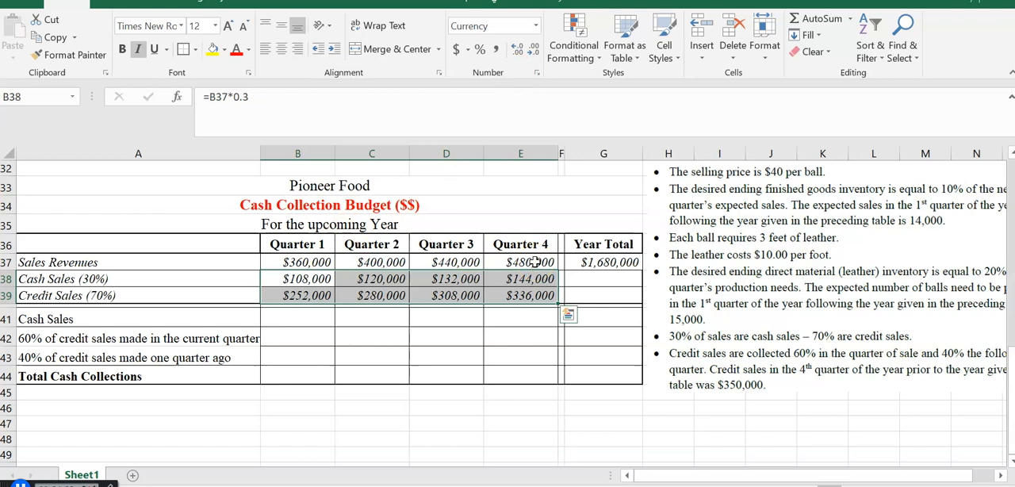
- Calculate the year's total cash sales in G38 with =G37*.3
click(607, 277)
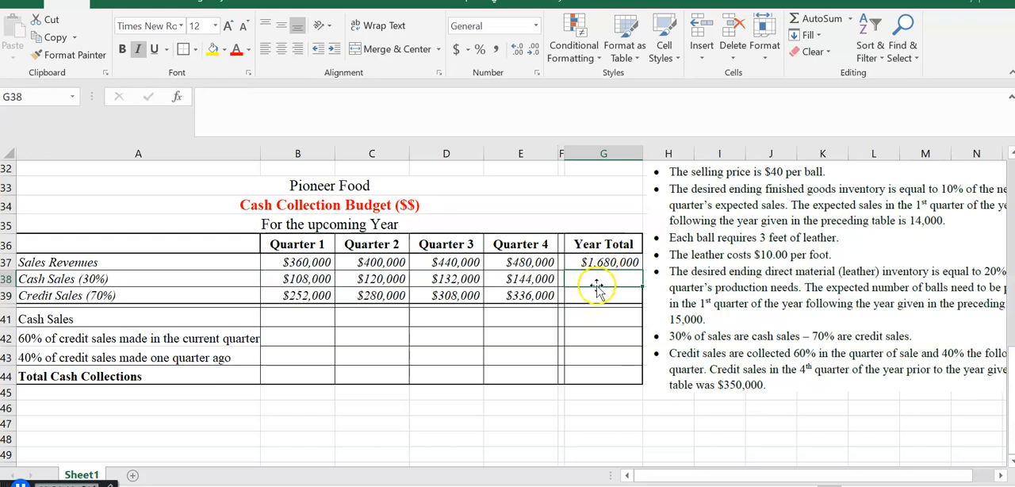
text(=)
click(599, 260)
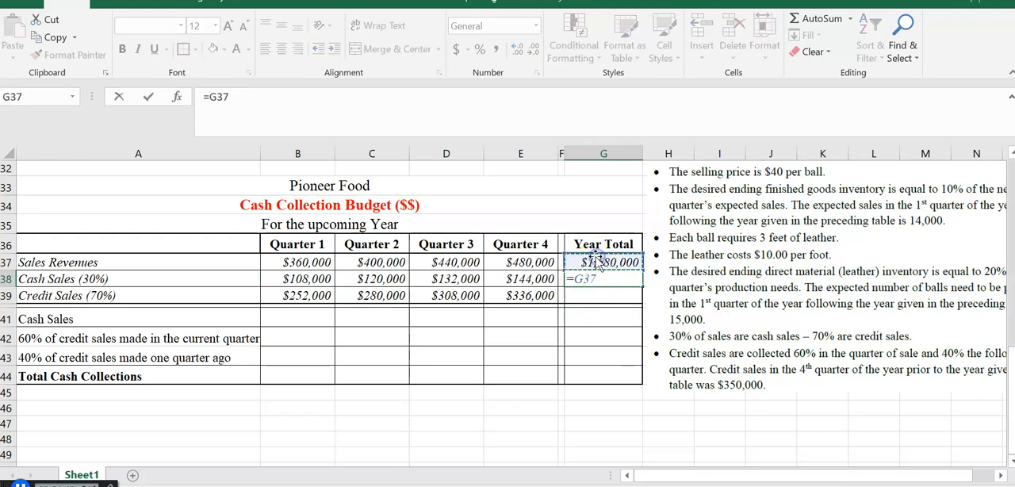
text(*.3)
key(Return)
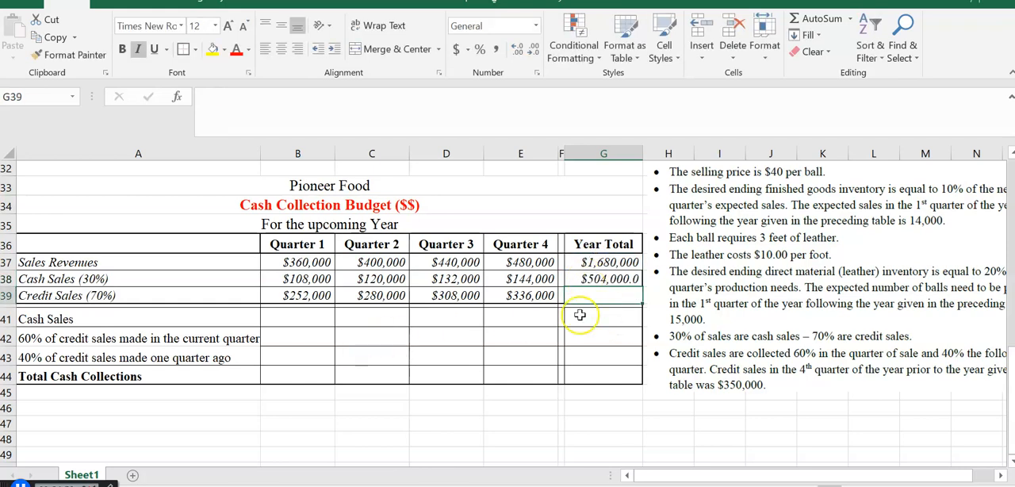
- Calculate the year's total credit sales in G39 with =G37*.7 and format G38:G39 to show no decimal places
text(=)
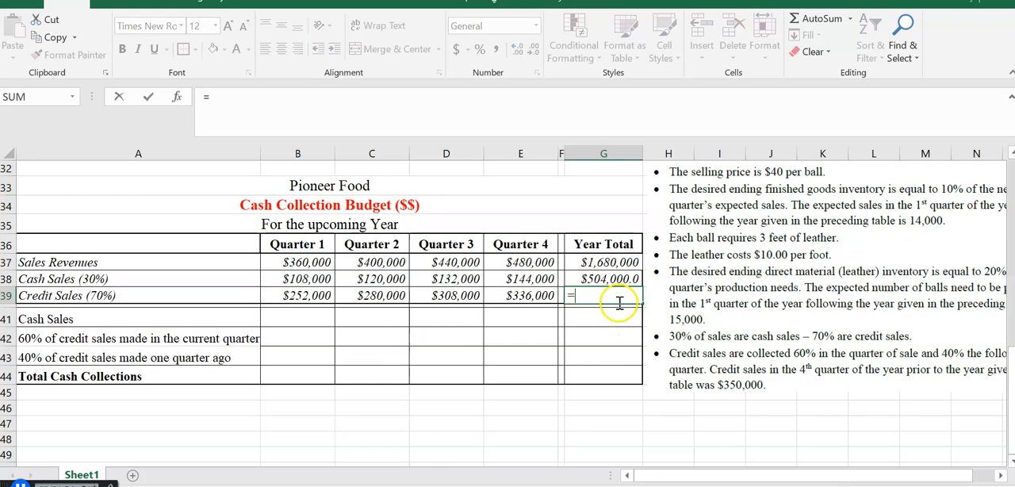
click(605, 263)
text(*)
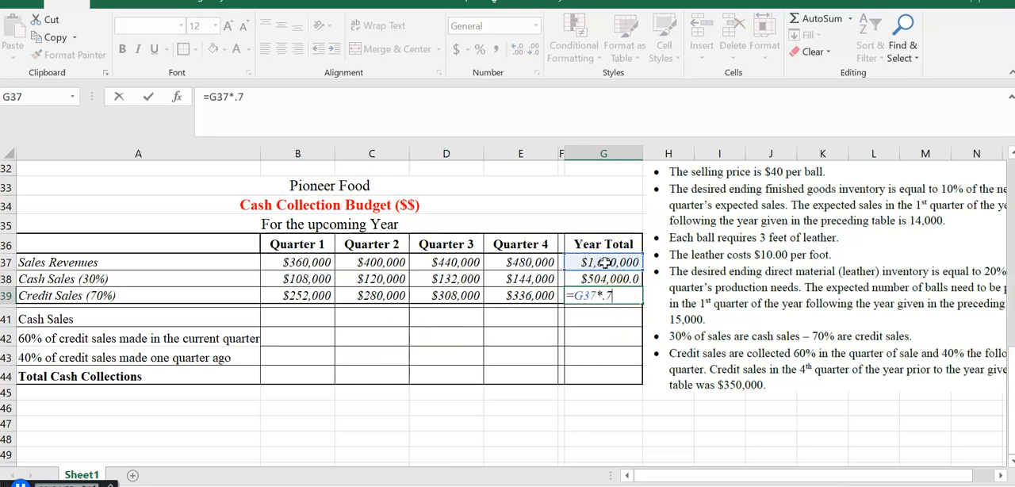
key(Return)
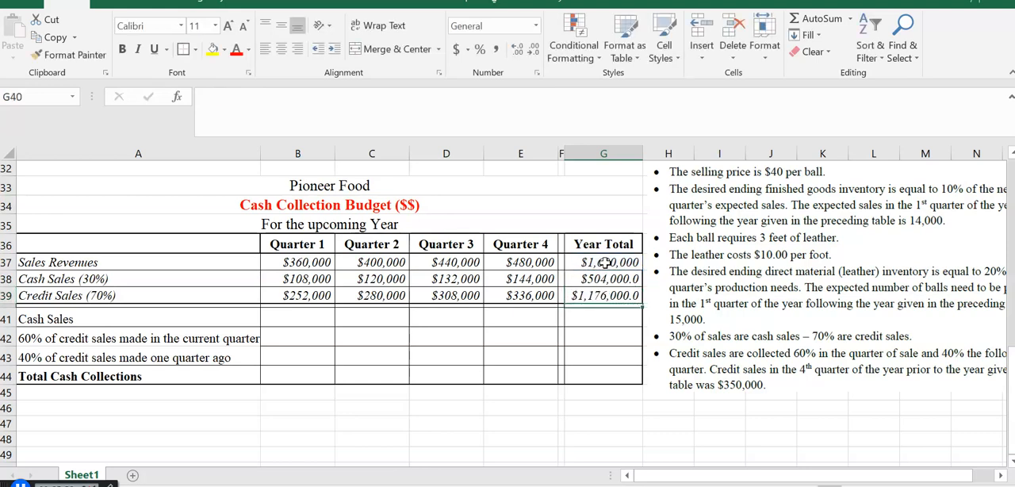
drag(612, 279, 621, 295)
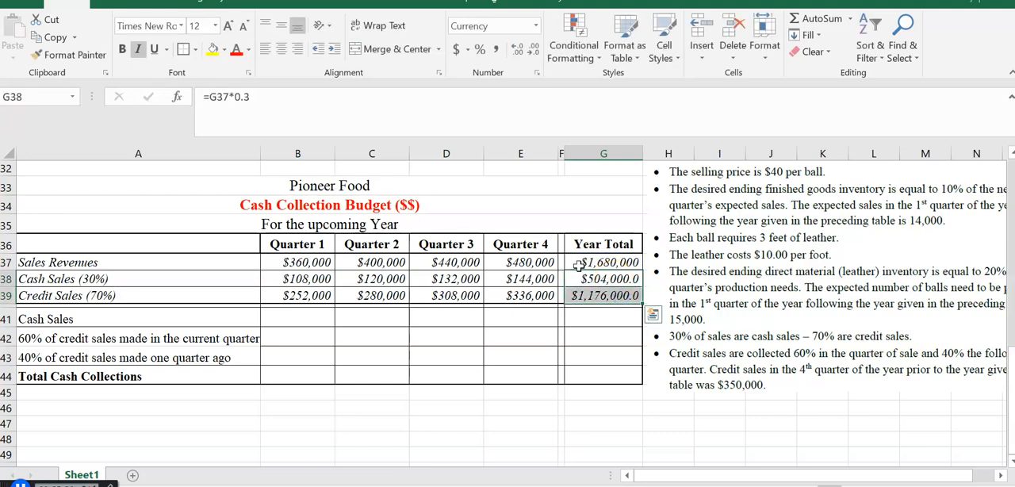
click(532, 53)
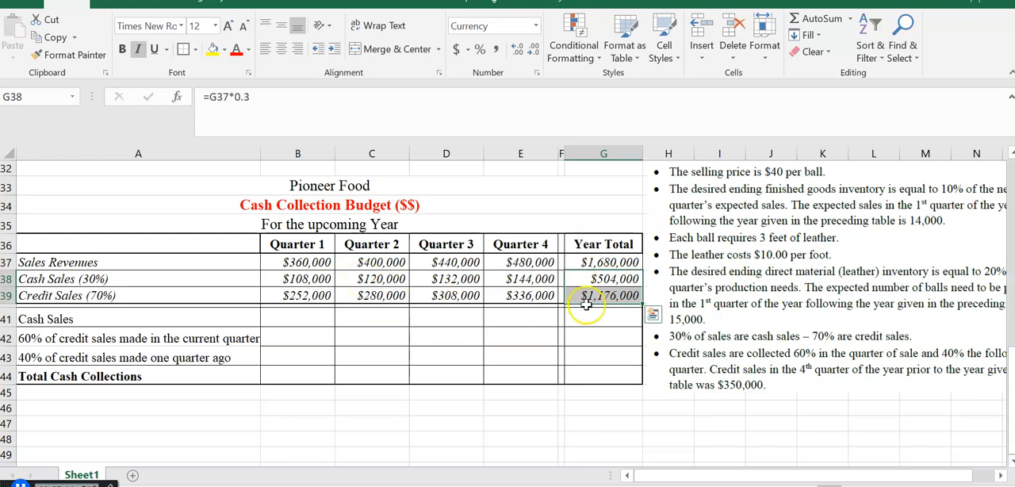
- Move the picture of budget assumptions slightly lower beside the cash collection budget
click(757, 278)
drag(758, 277, 755, 300)
drag(1012, 434, 1012, 446)
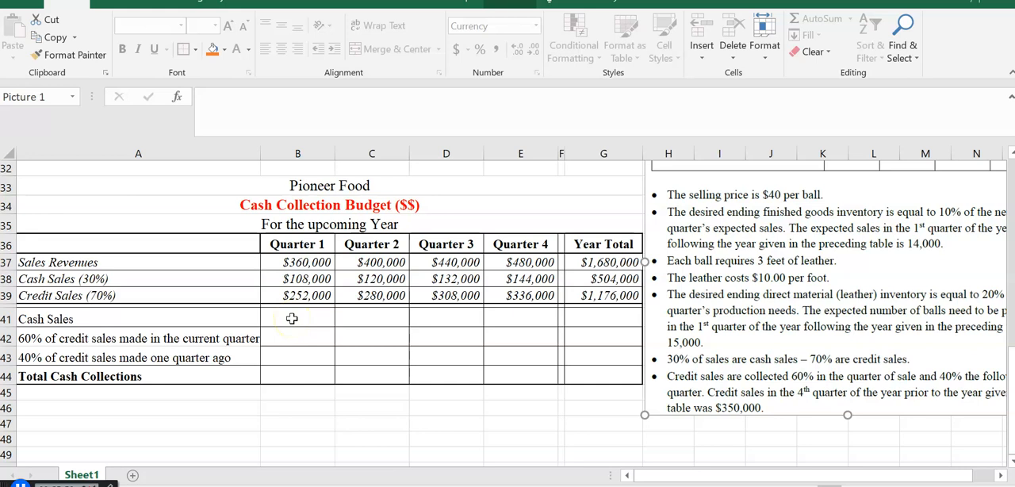
- Link Quarter 1 cash sales collections in B41 to B38 and copy the formula across to E41
click(292, 318)
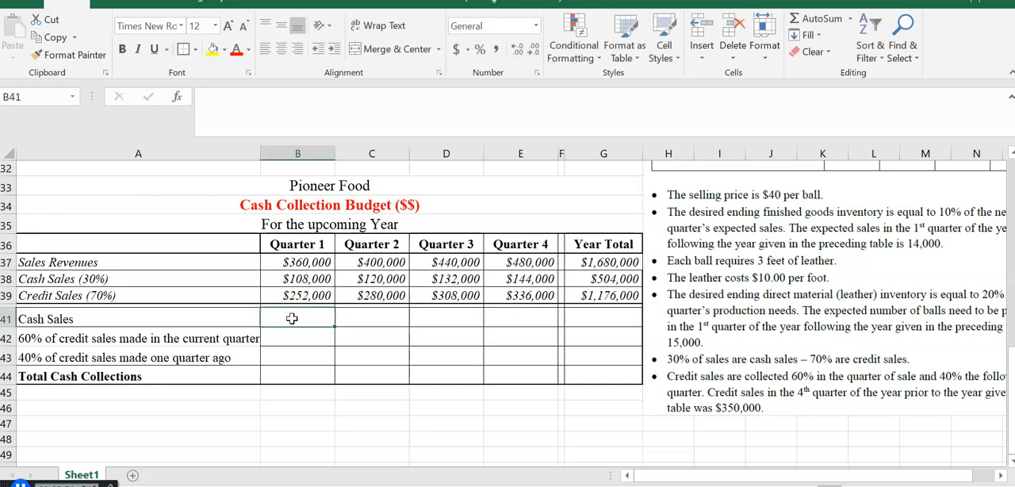
text(=)
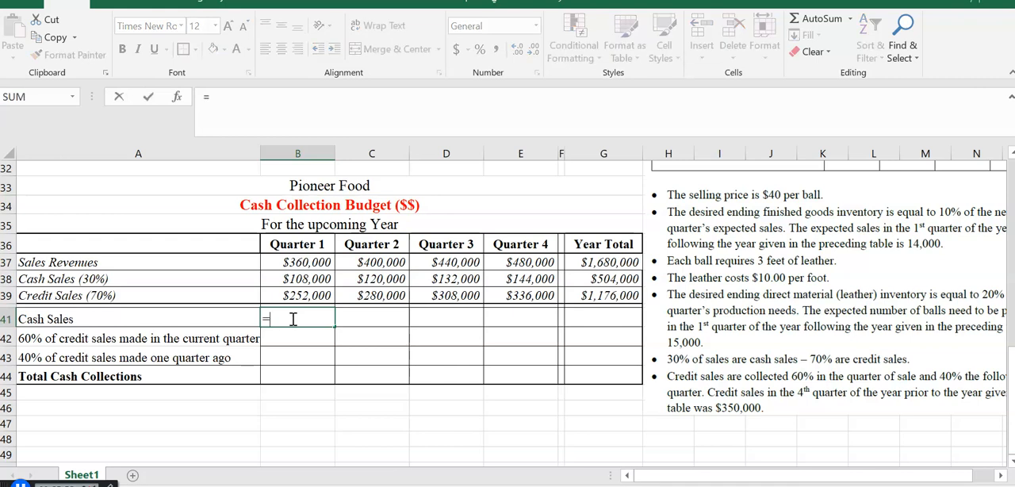
click(295, 277)
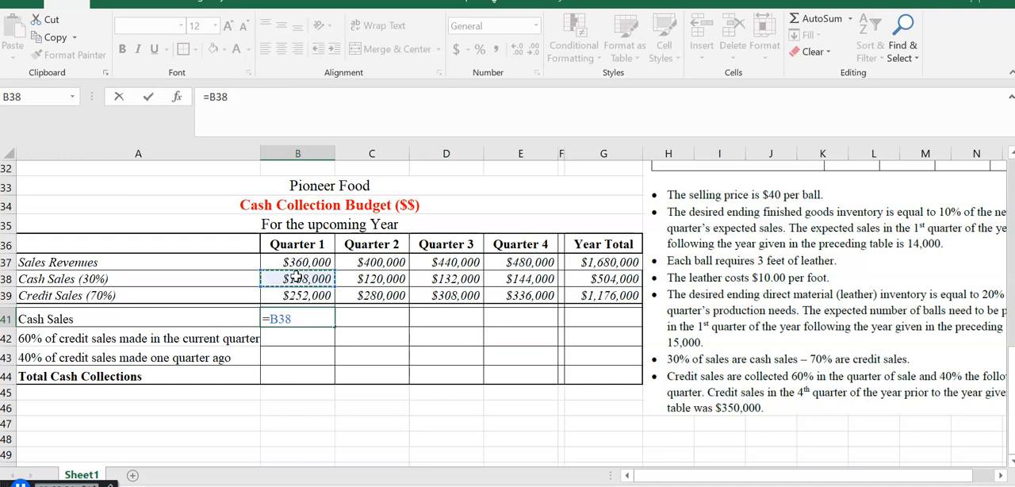
key(Return)
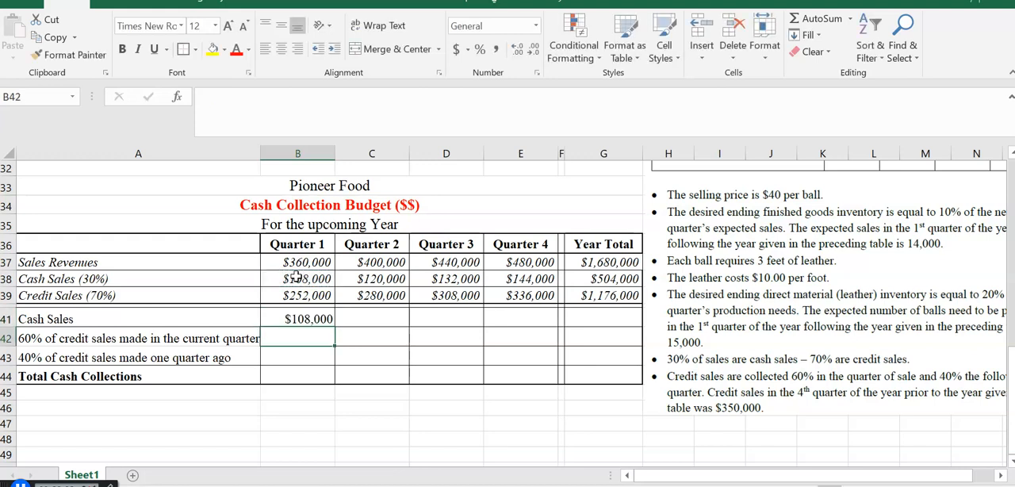
click(315, 320)
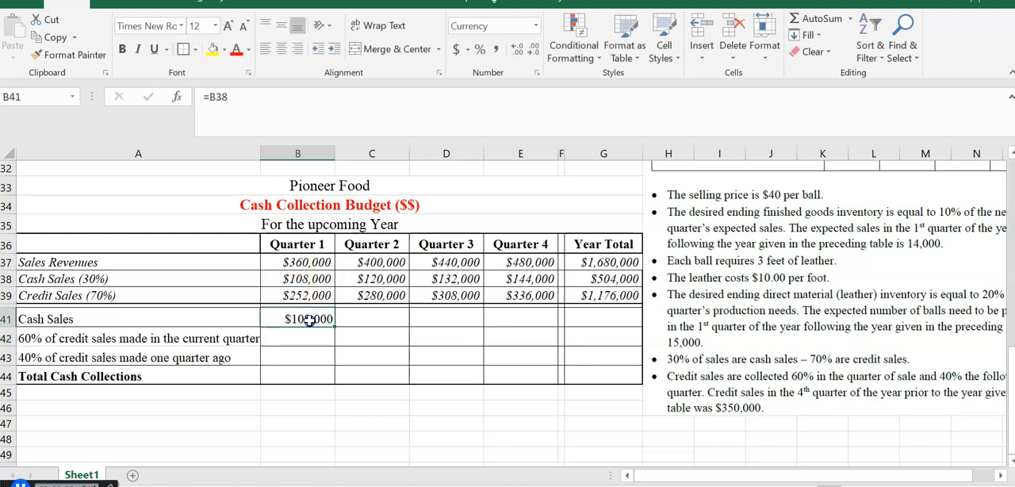
drag(331, 322, 537, 323)
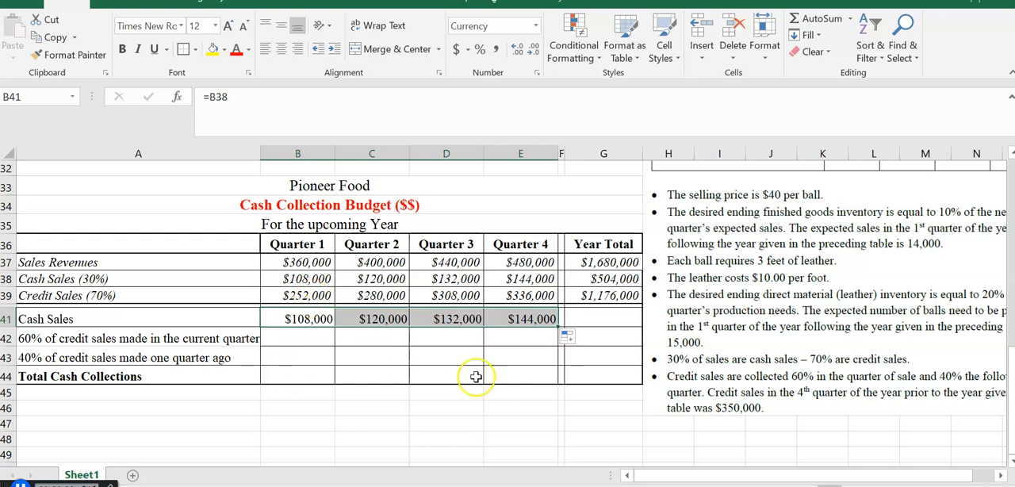
- Reposition the assumptions picture over column G so the full lines about credit sales collection can be read
drag(716, 392, 716, 352)
drag(666, 475, 668, 475)
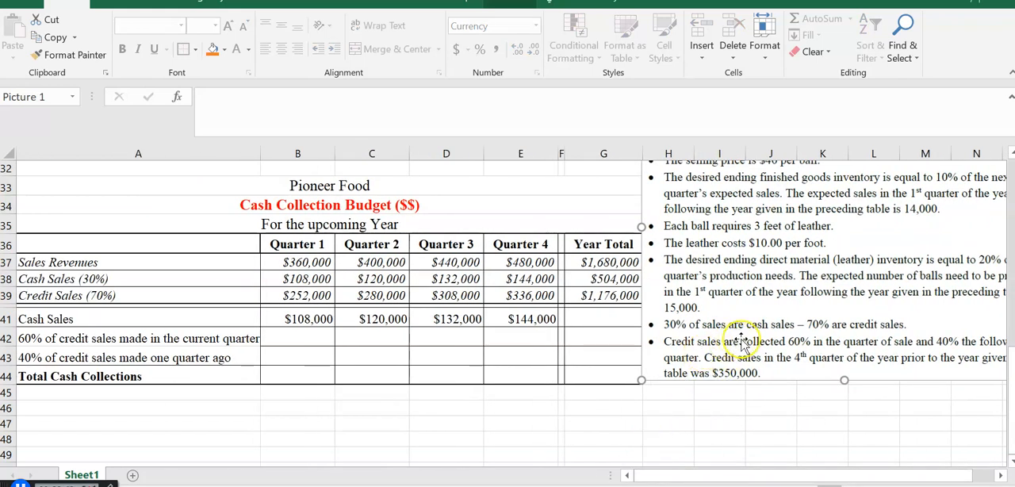
drag(764, 336, 698, 316)
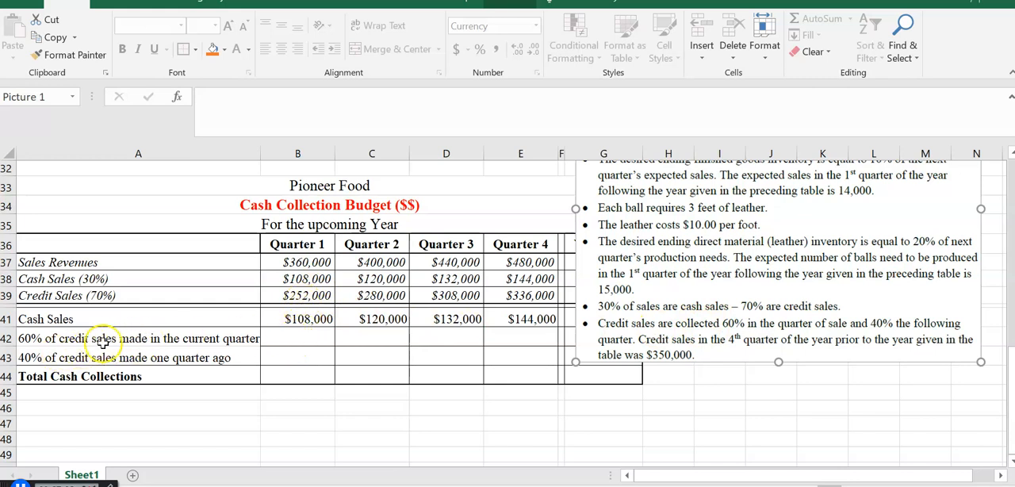
- Calculate Quarter 1 collections from current-quarter credit sales in B42 with =B39*.6
click(300, 337)
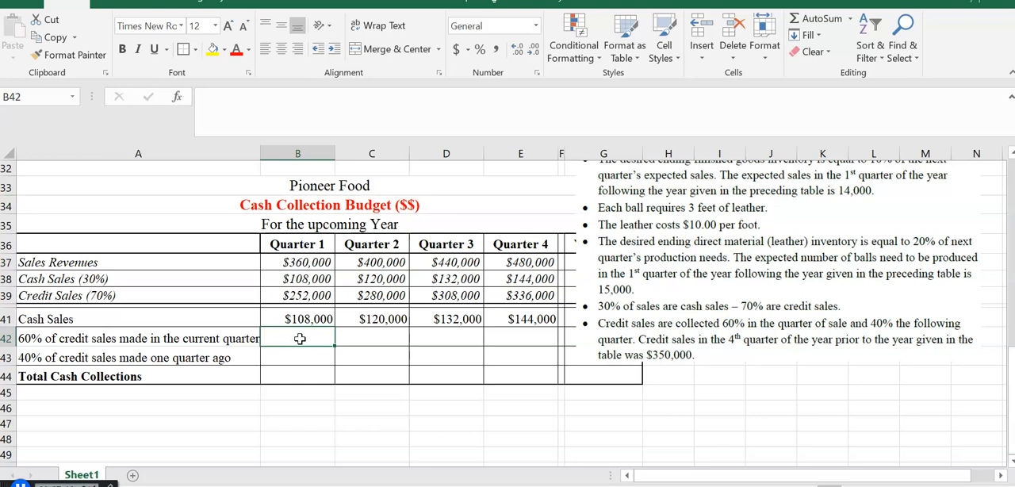
text(=)
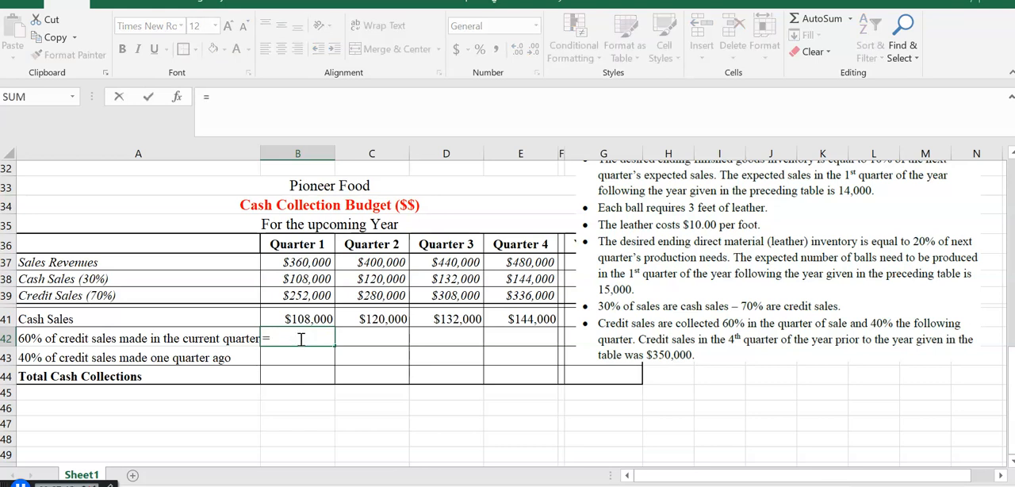
click(303, 296)
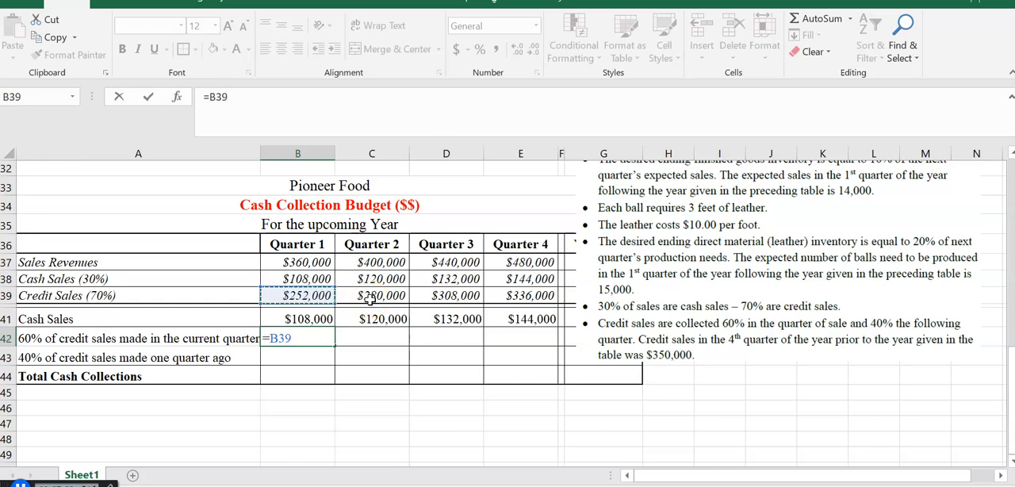
text(*)
key(Return)
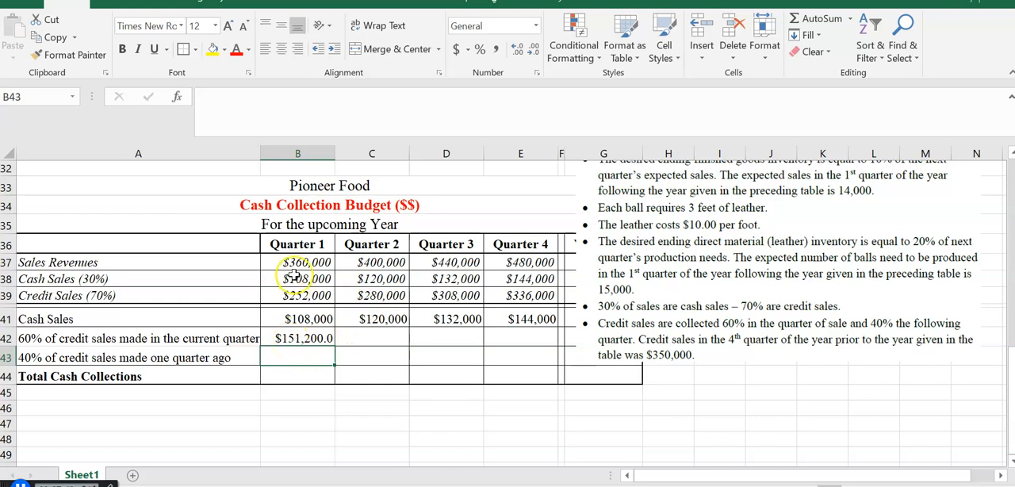
- Copy the B42 formula across to E42 and format B42:E42 to show no decimal places
click(301, 338)
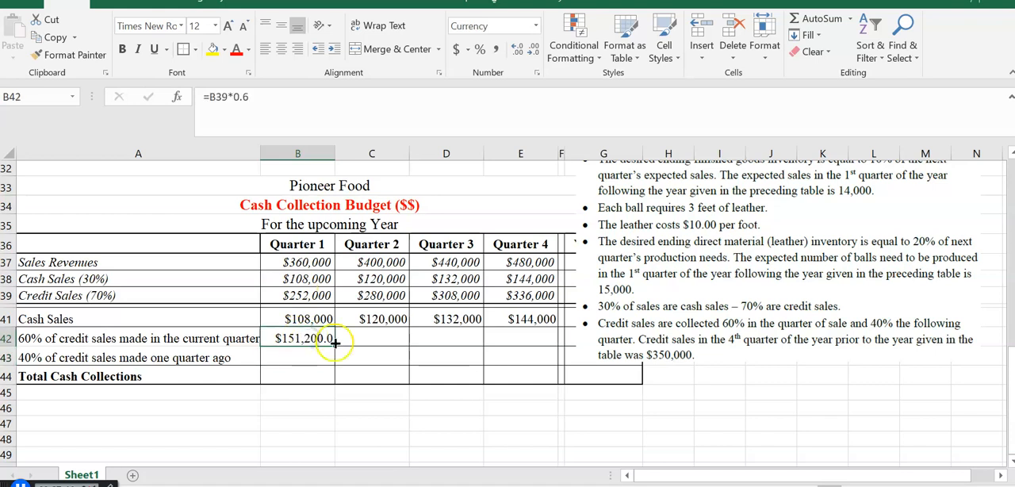
drag(334, 343, 536, 346)
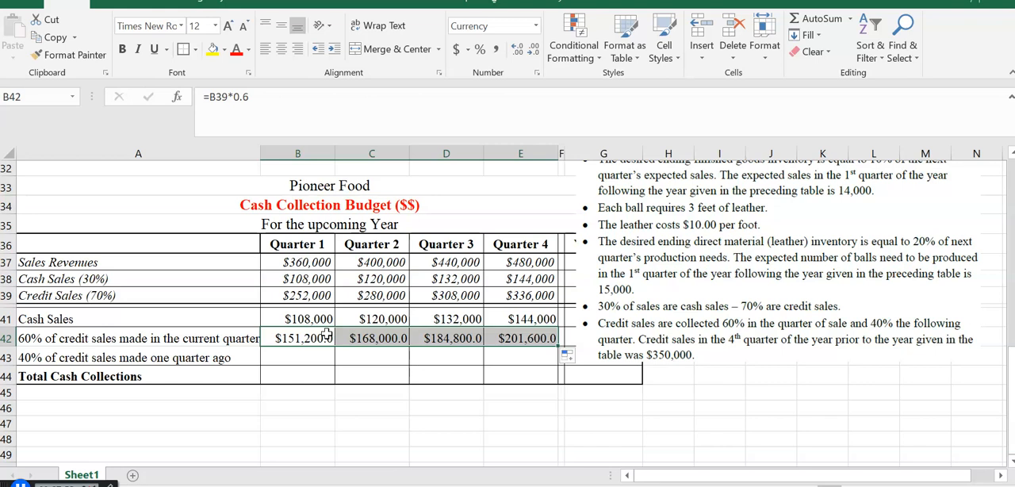
click(534, 51)
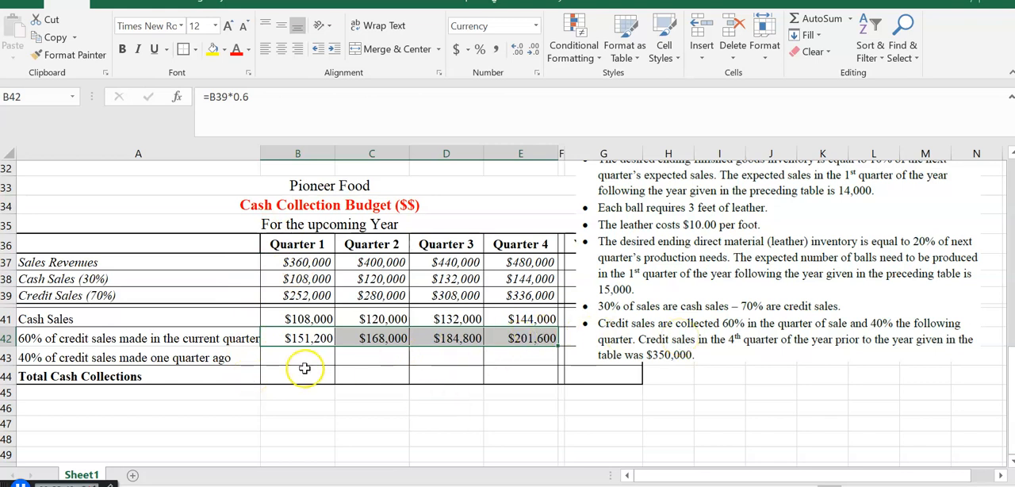
- Calculate Quarter 2 collections from the previous quarter's credit sales in C43 with =B39*.4
click(310, 296)
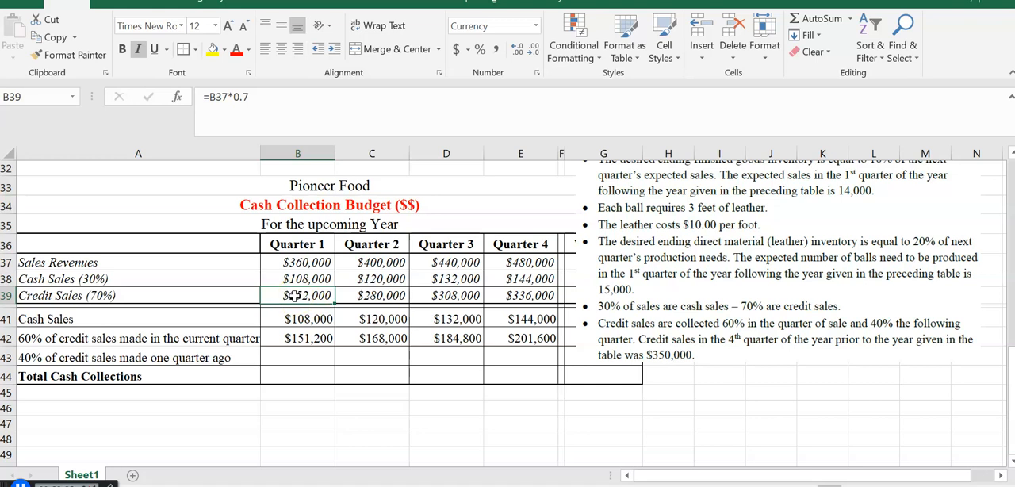
click(363, 355)
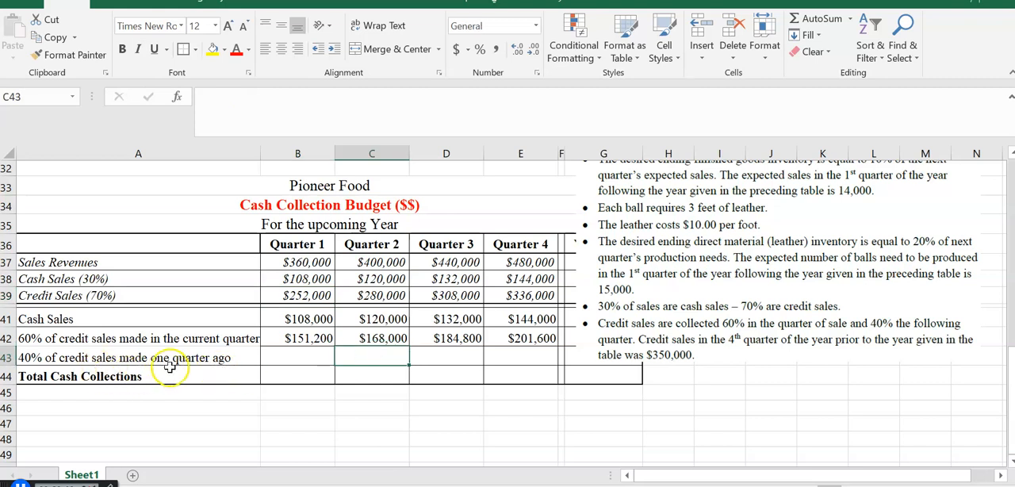
text(=)
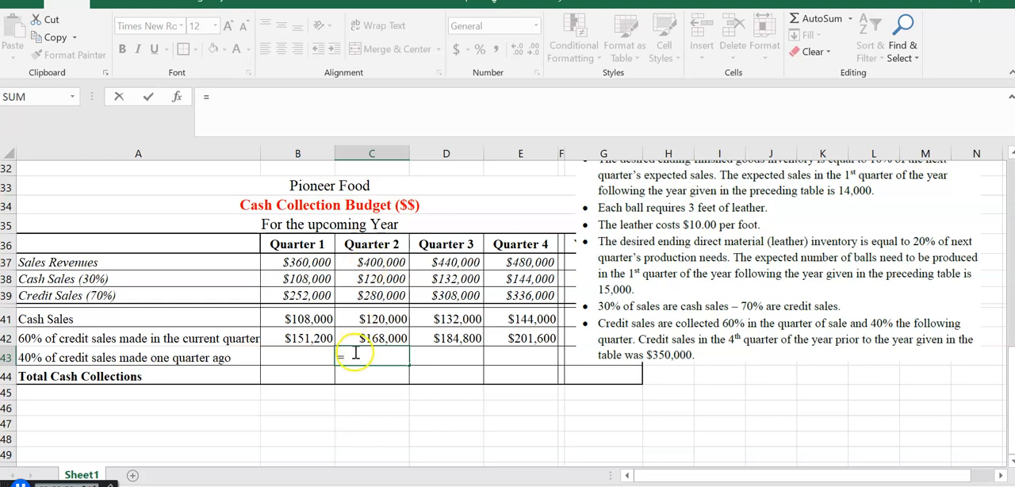
click(303, 299)
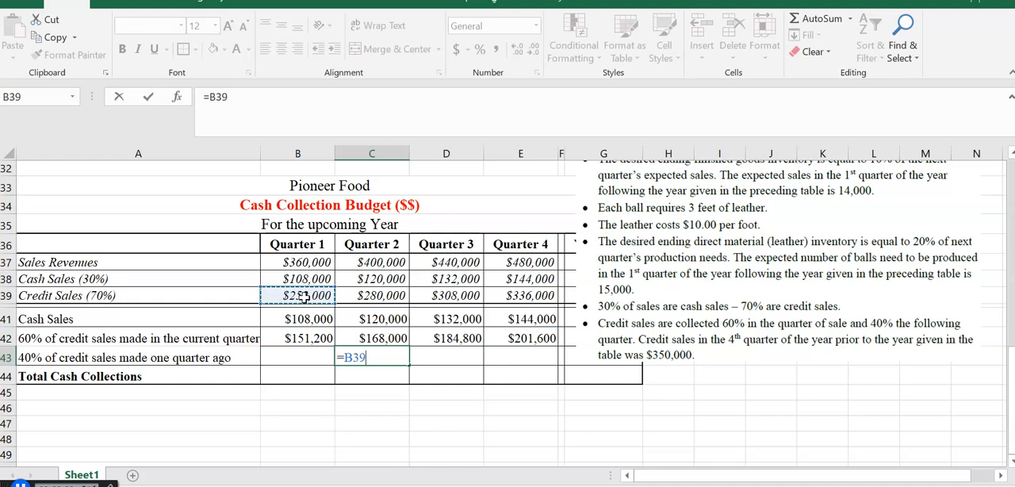
text(*)
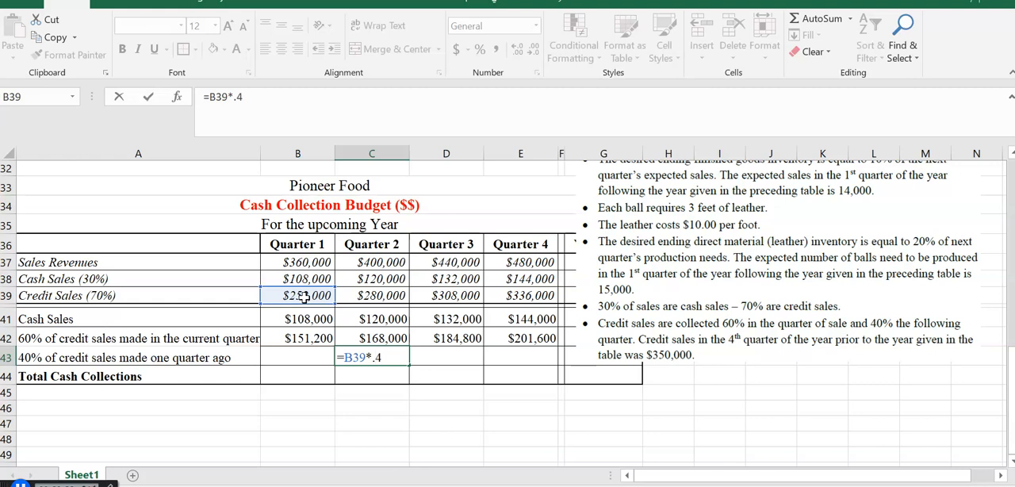
text(.4)
key(Return)
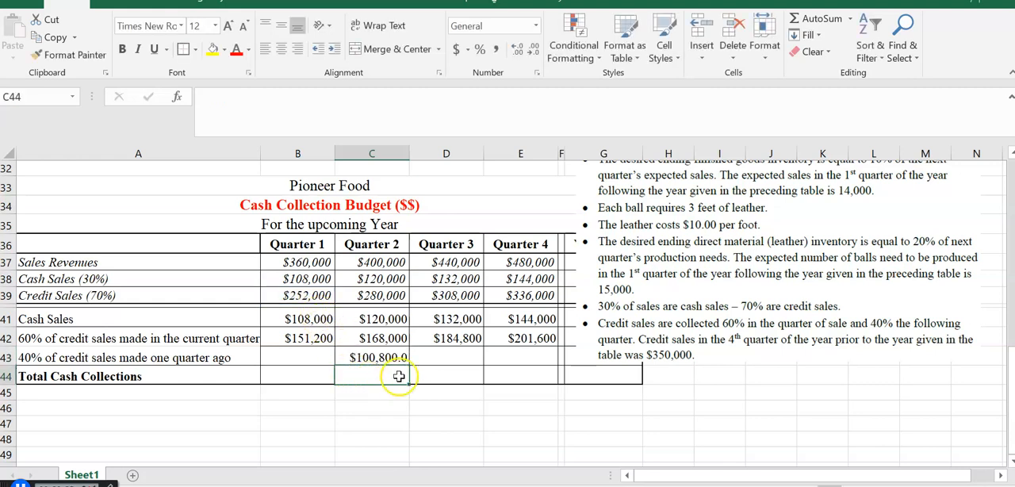
- Copy the C43 formula across to E43 and format C43:E43 to show no decimal places
click(381, 357)
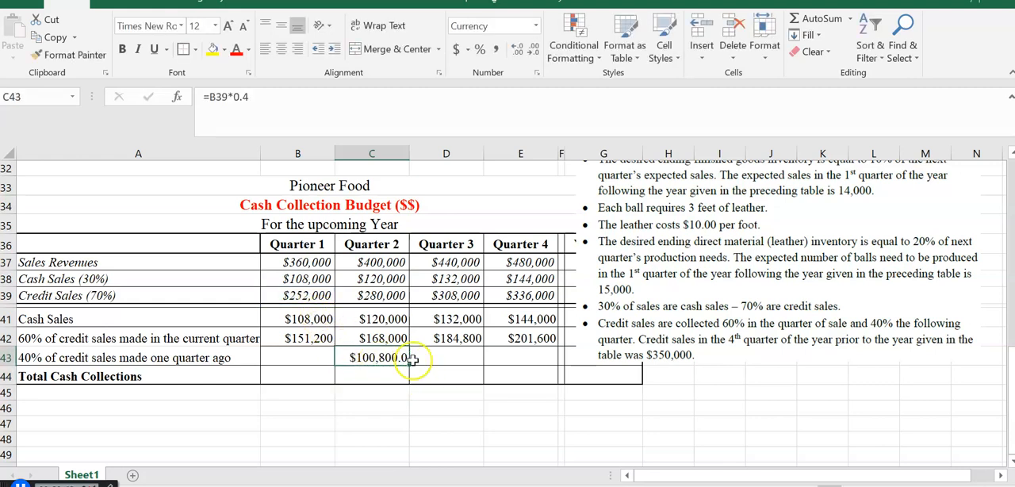
drag(419, 362, 533, 357)
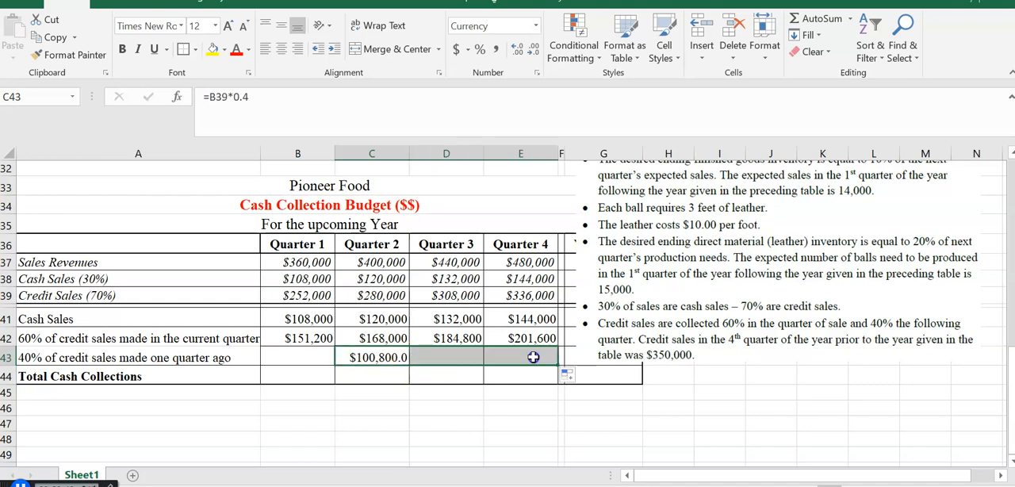
click(529, 50)
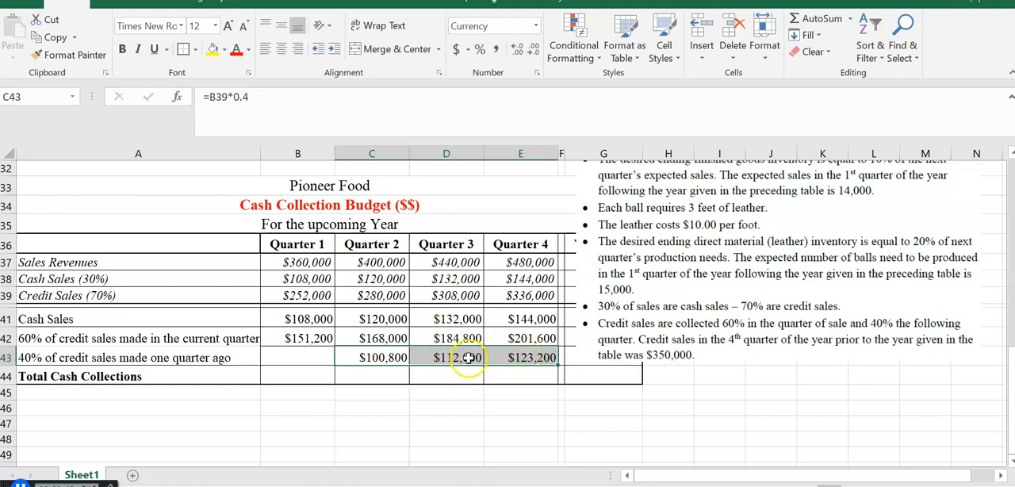
- Check which credit sales cell the copied Quarter 4 formula in E43 refers to
click(530, 359)
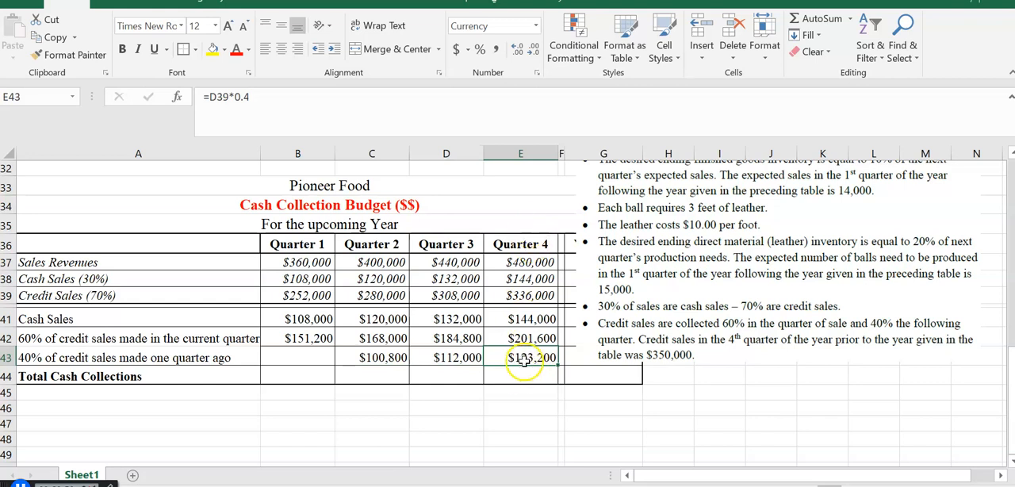
click(355, 107)
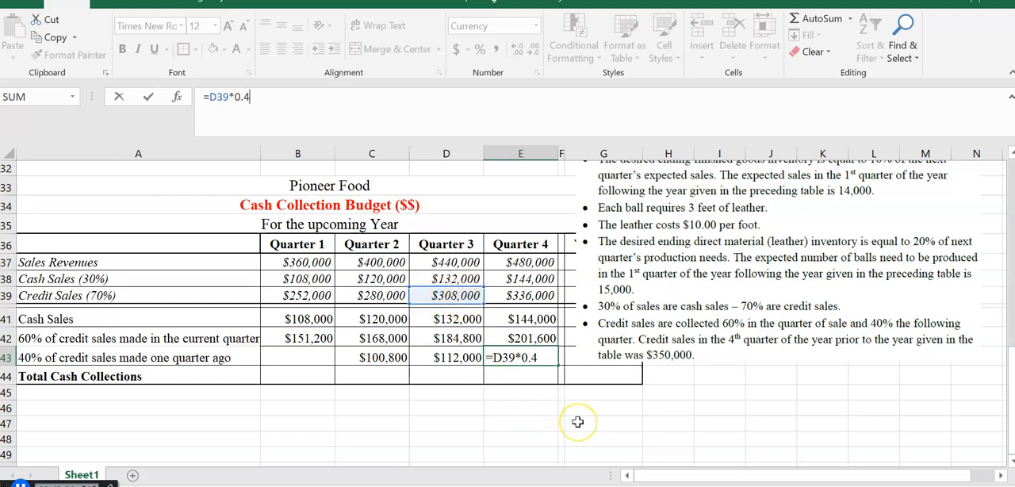
key(Return)
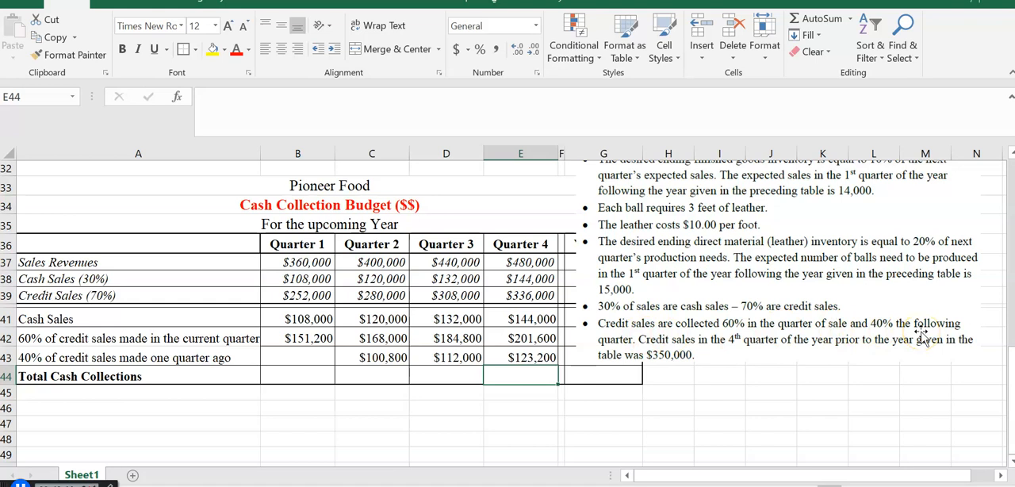
- Calculate Quarter 1 collections from the prior year's fourth-quarter credit sales in B43 with =350000*.4 and review the formula
click(294, 355)
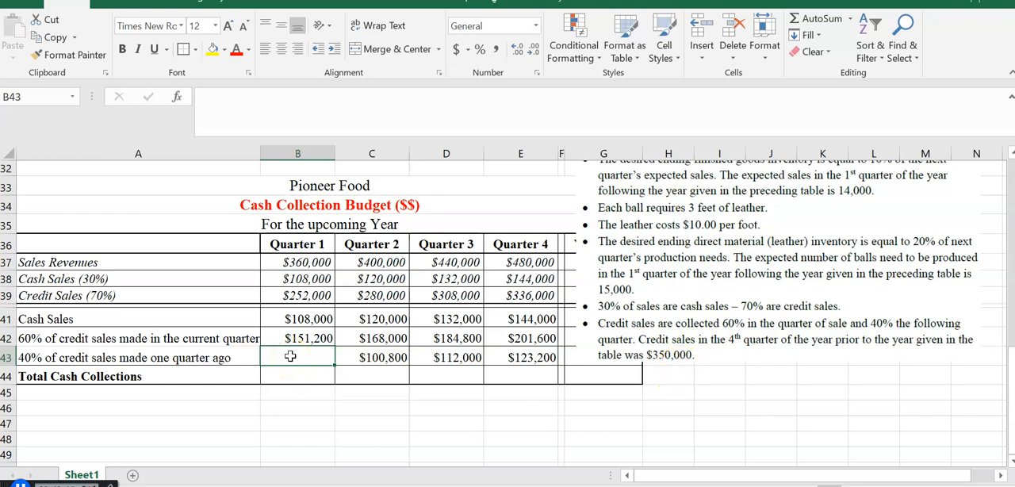
text(=)
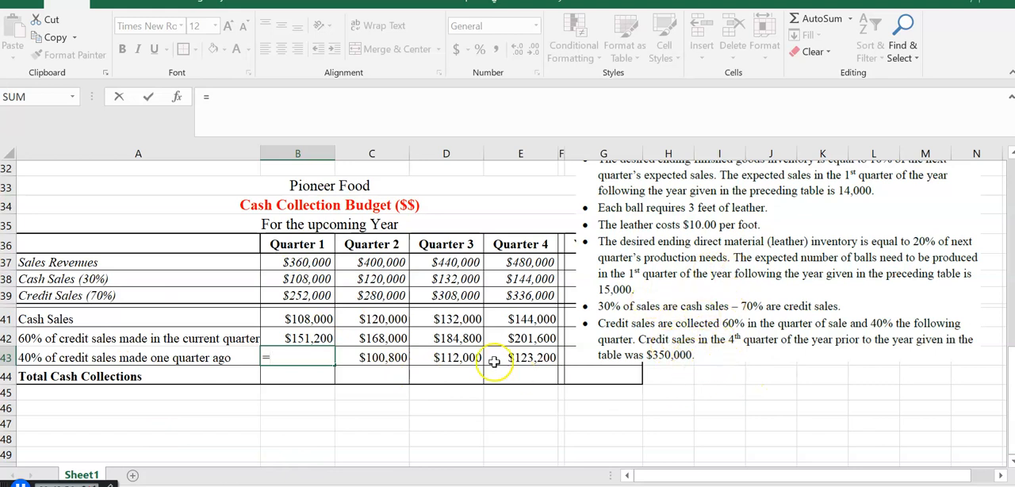
text(35000)
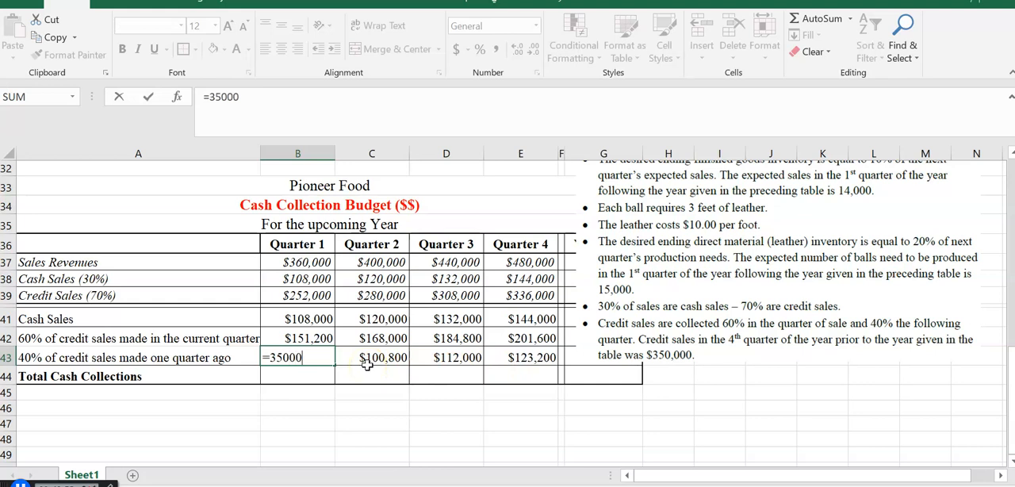
text(0)
text(*)
text(.4)
key(Return)
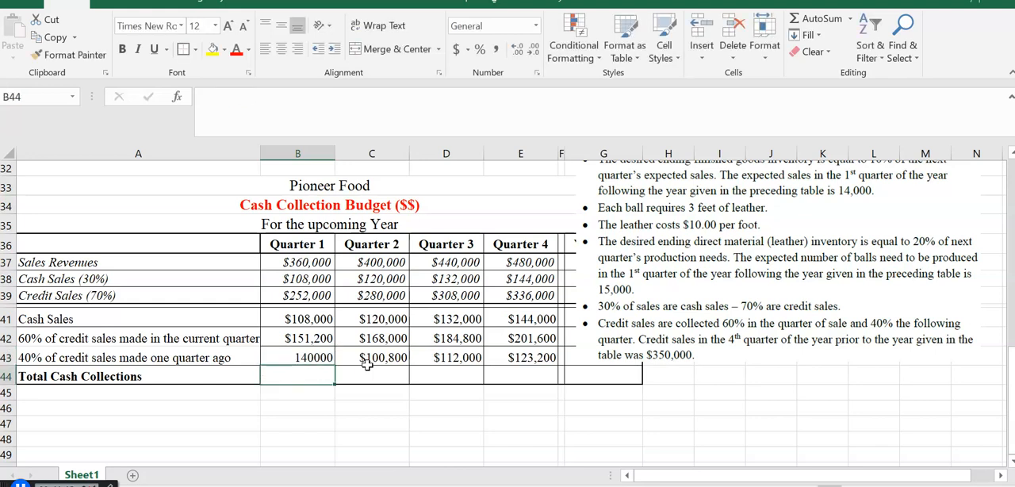
click(304, 357)
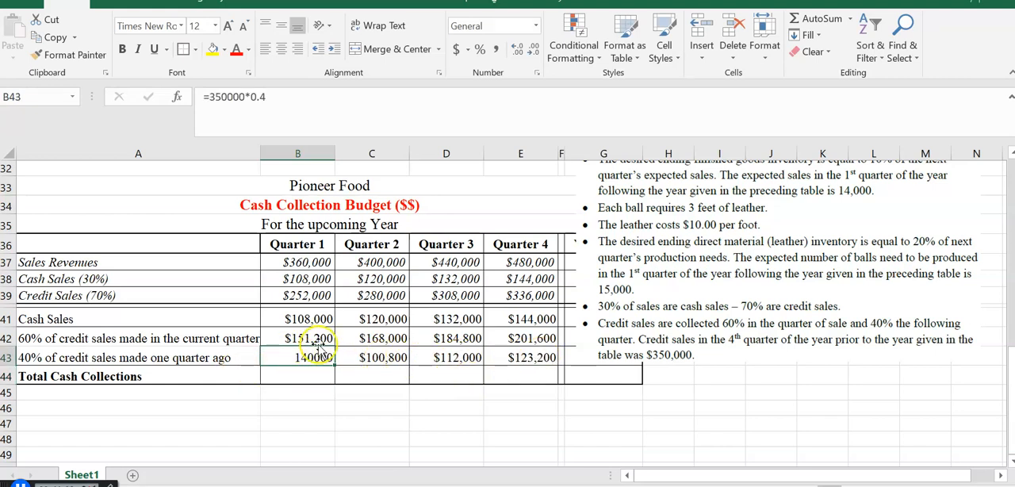
click(318, 102)
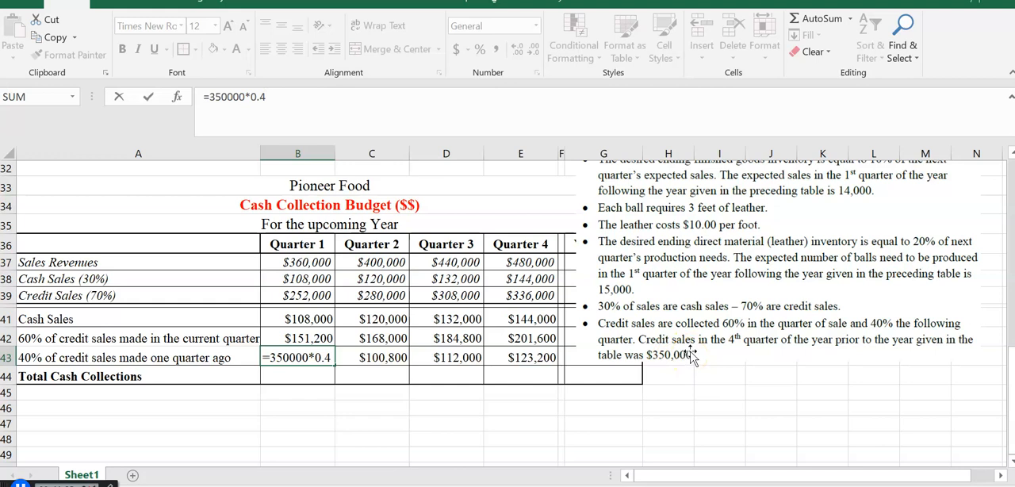
key(Return)
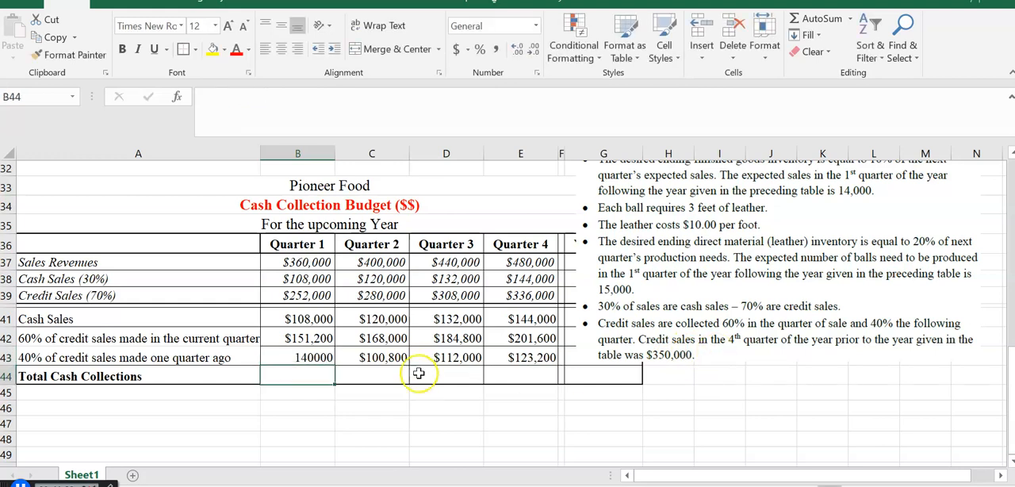
- Format B43 as currency with the $ symbol and no decimal places
click(310, 358)
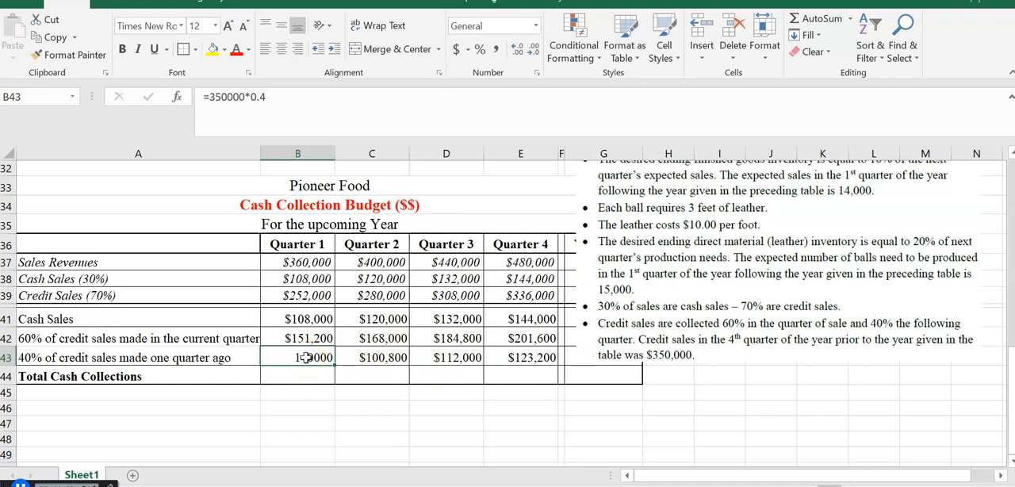
right_click(306, 358)
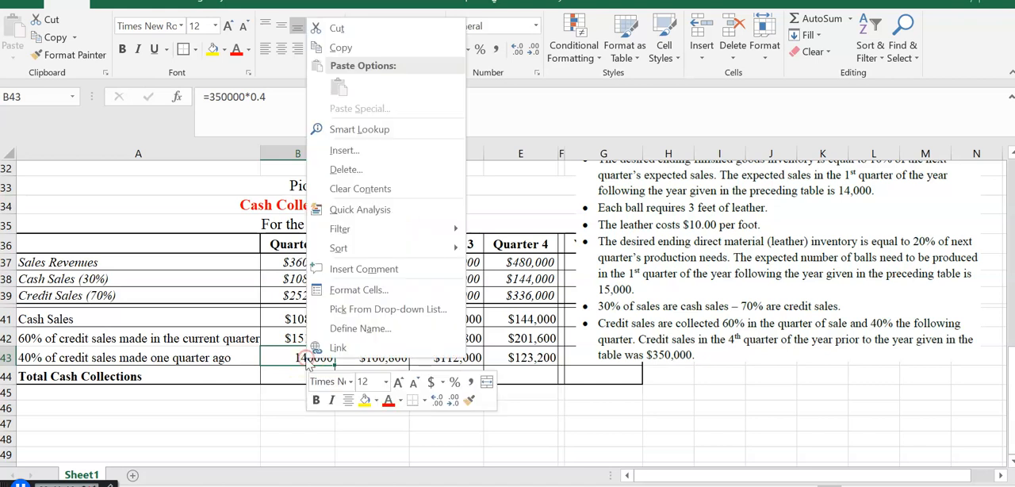
click(345, 292)
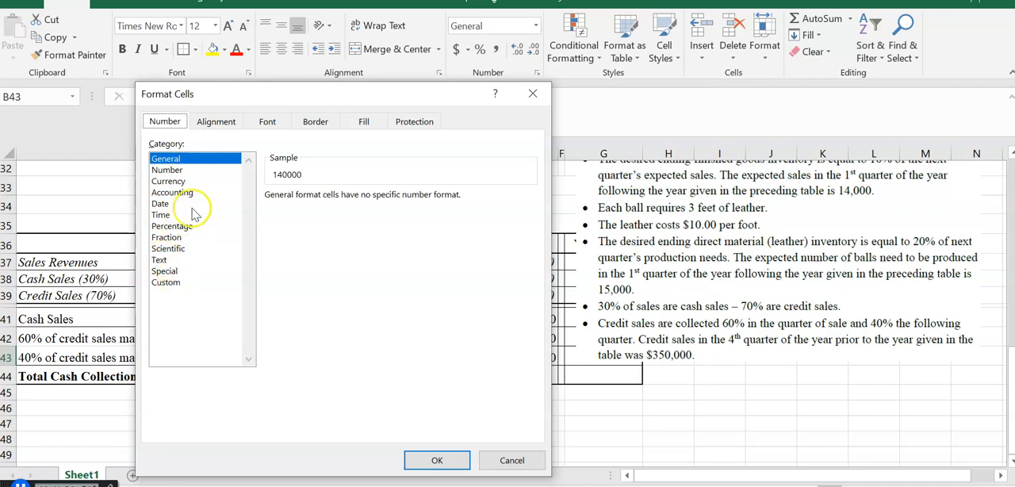
click(163, 184)
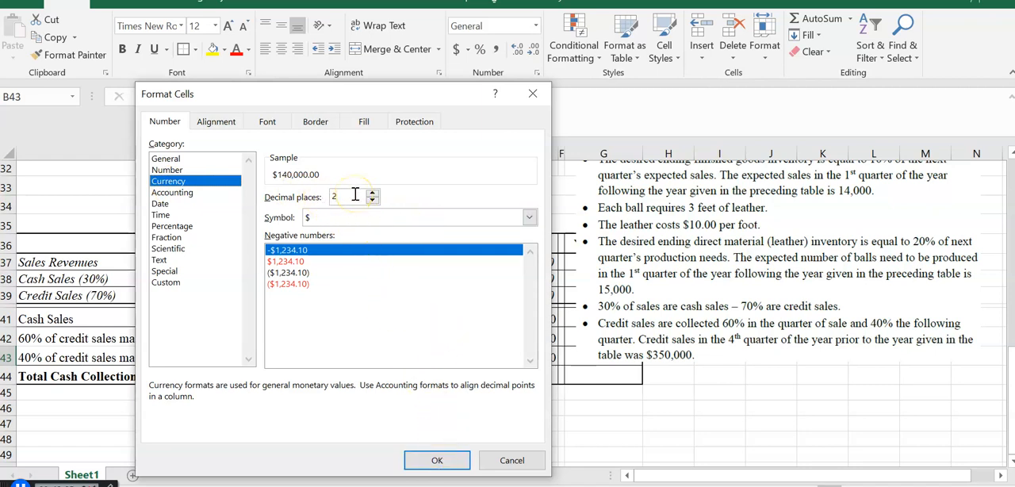
click(437, 460)
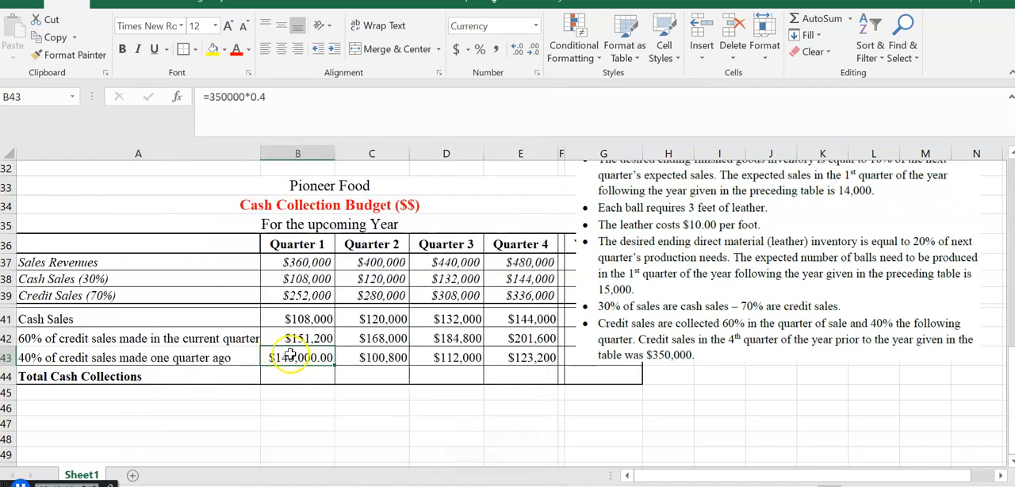
click(536, 50)
click(536, 50)
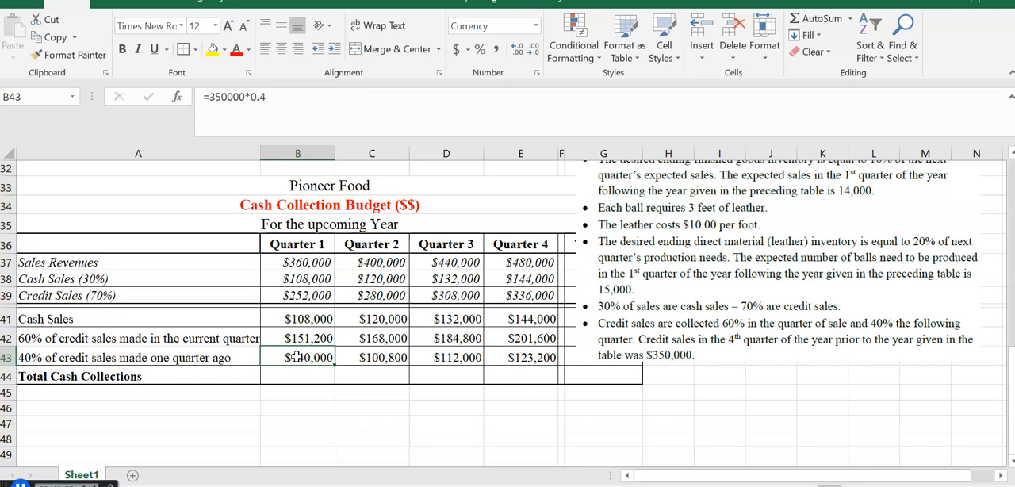
- Move the assumptions picture clear of the Year Total column and total Quarter 1 cash collections in B44 with =SUM(B41:B43)
drag(767, 258, 859, 315)
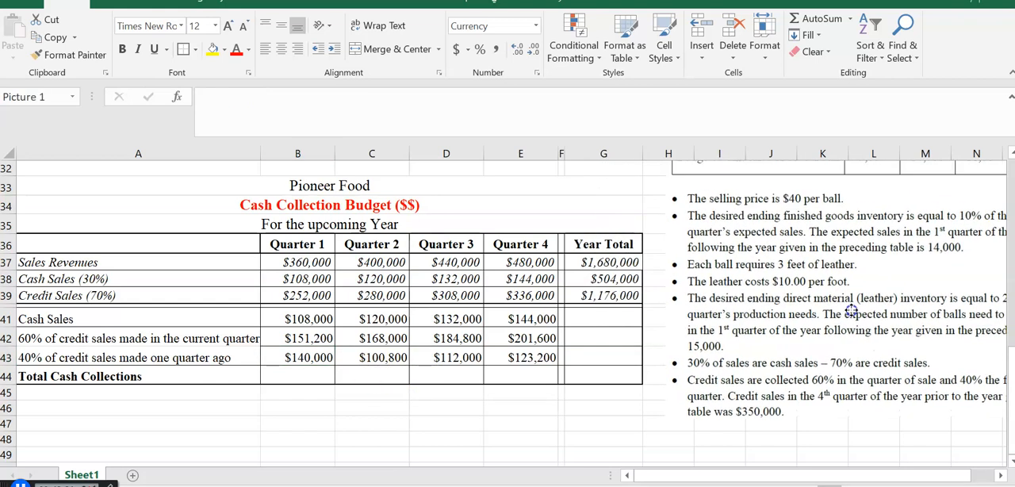
click(295, 373)
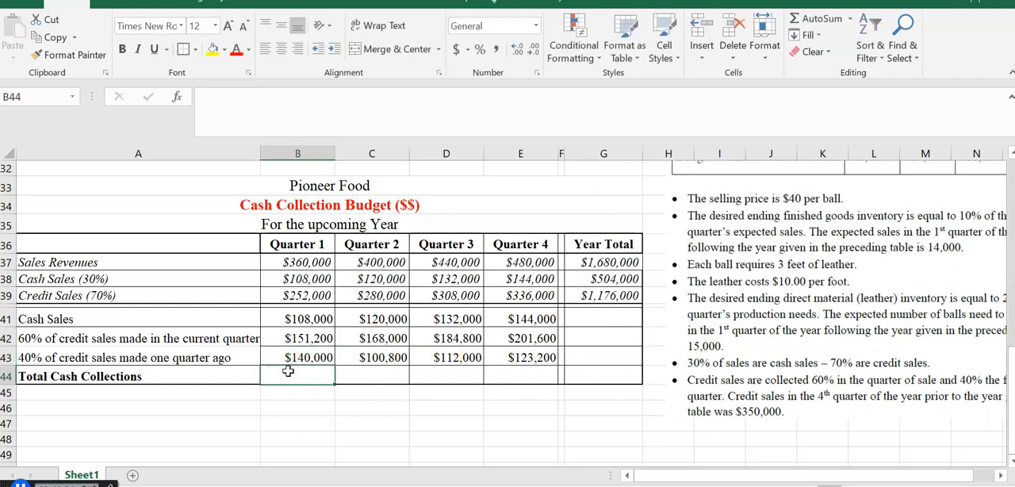
text(=)
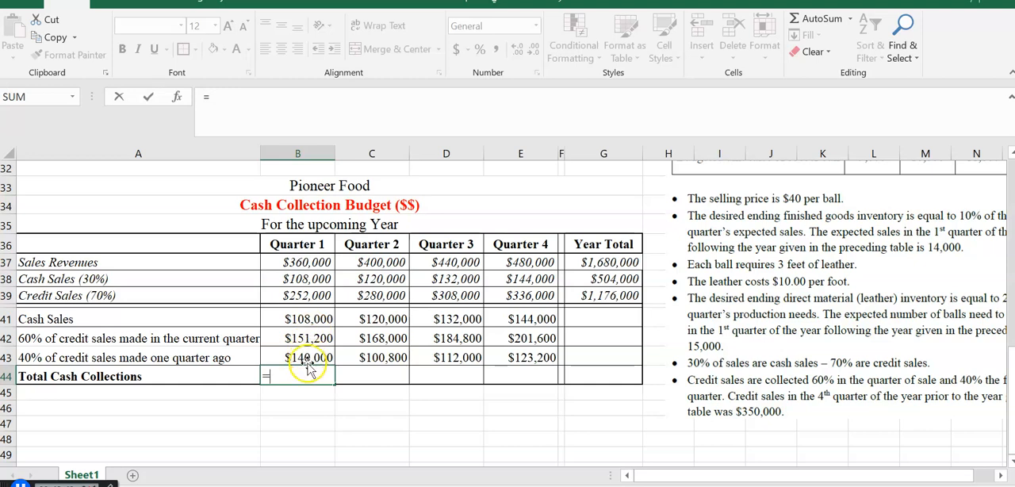
text(sum()
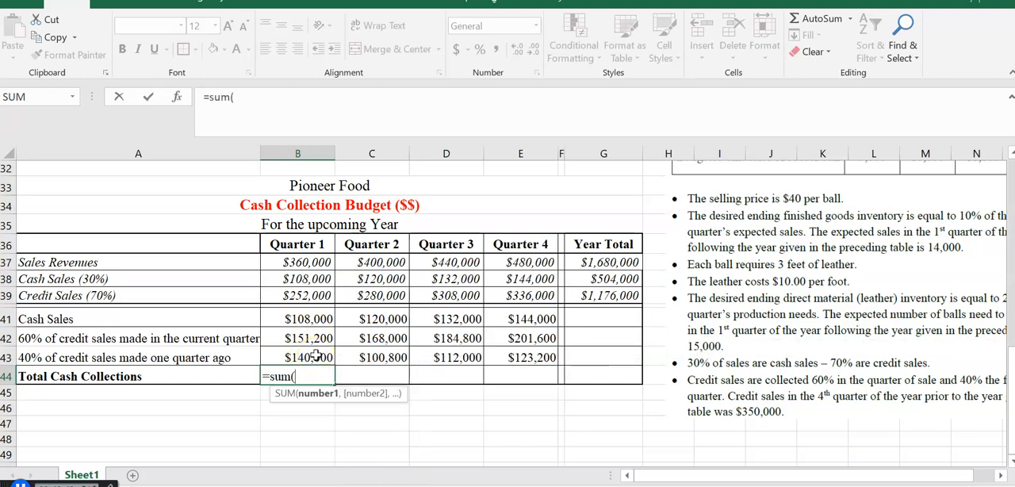
click(298, 319)
key(shift+Down)
key(shift+Down)
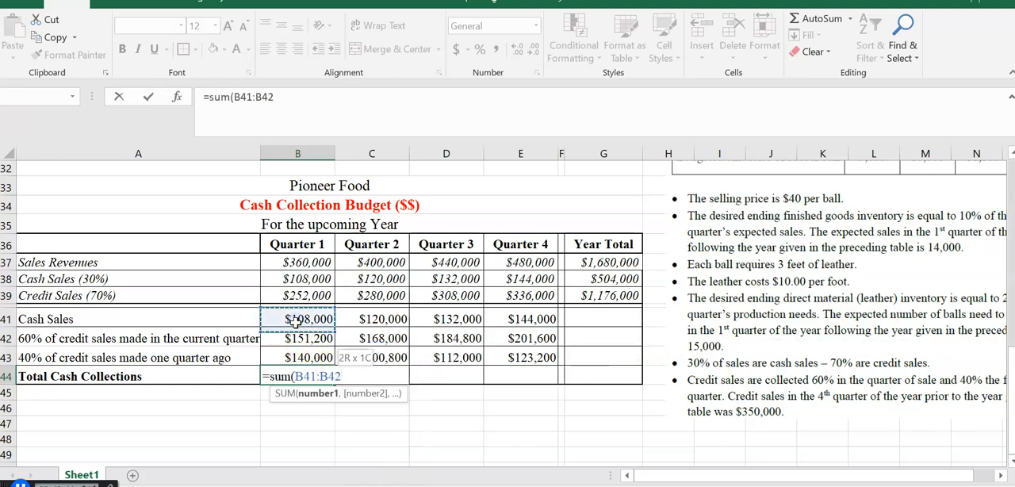
text())
key(Return)
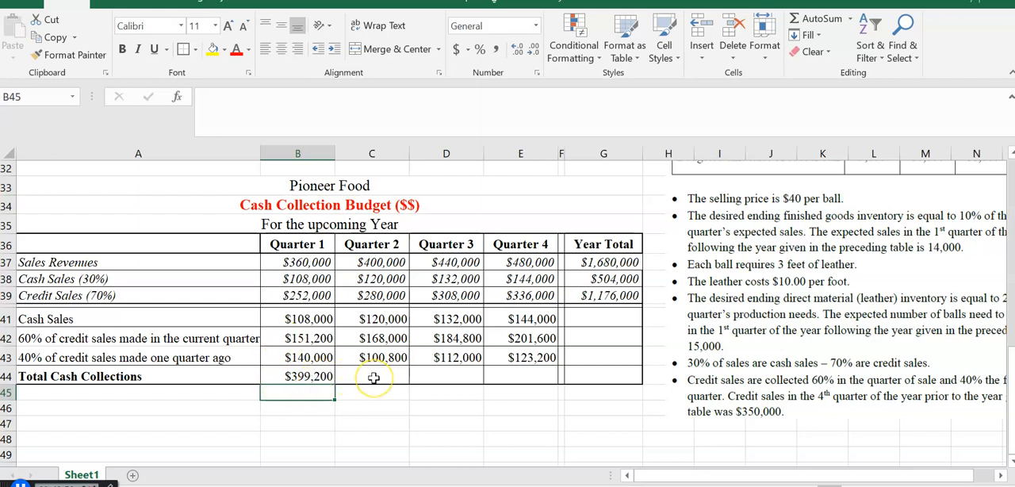
- Copy the total cash collections formula from B44 across to E44
click(321, 378)
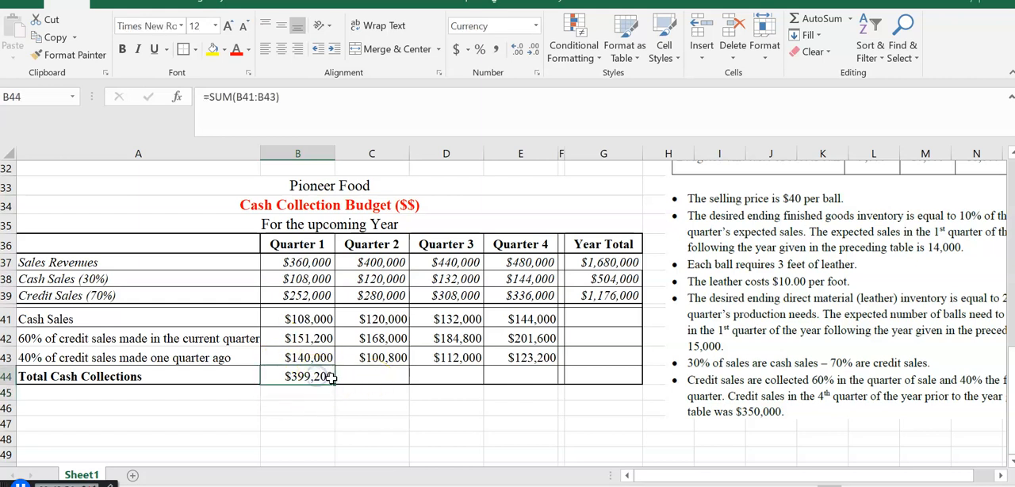
drag(334, 382, 535, 385)
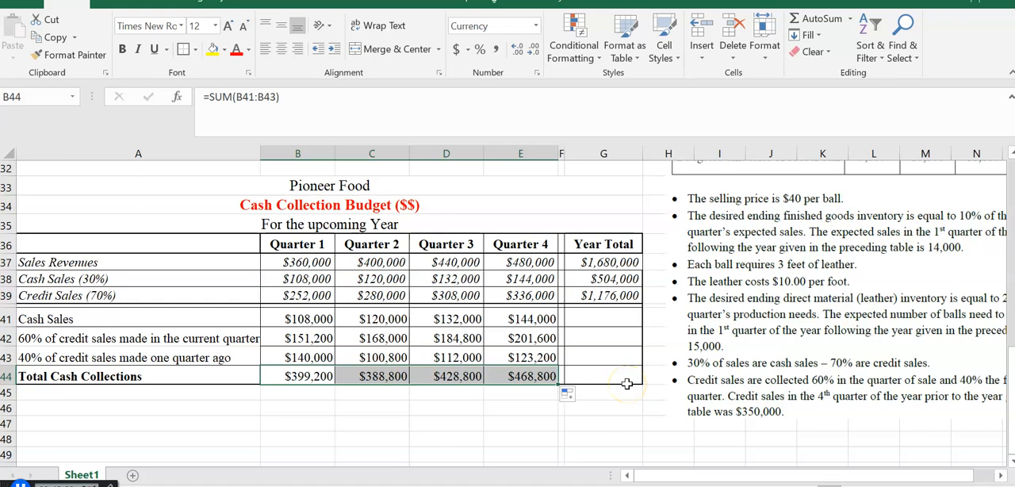
- Calculate the year total of cash sales in G41 with =SUM(B41:E41)
click(592, 313)
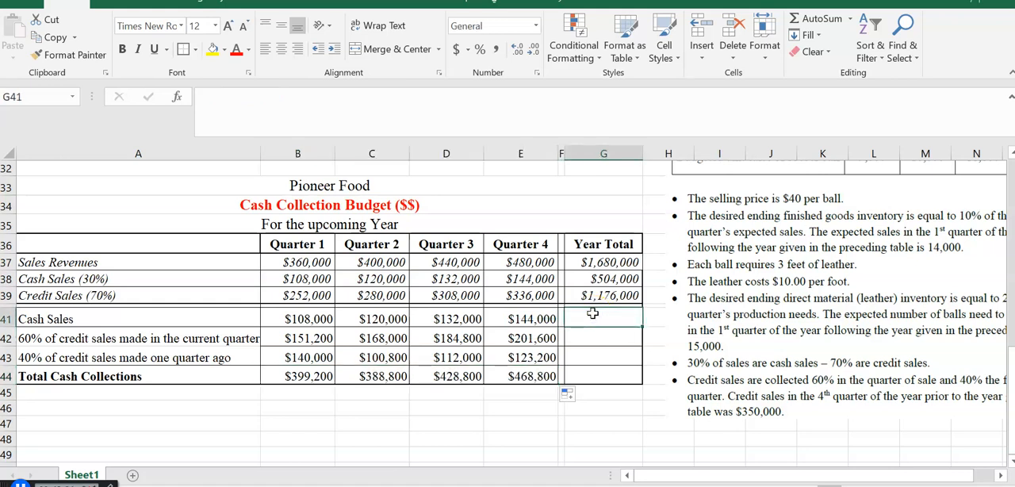
text(=)
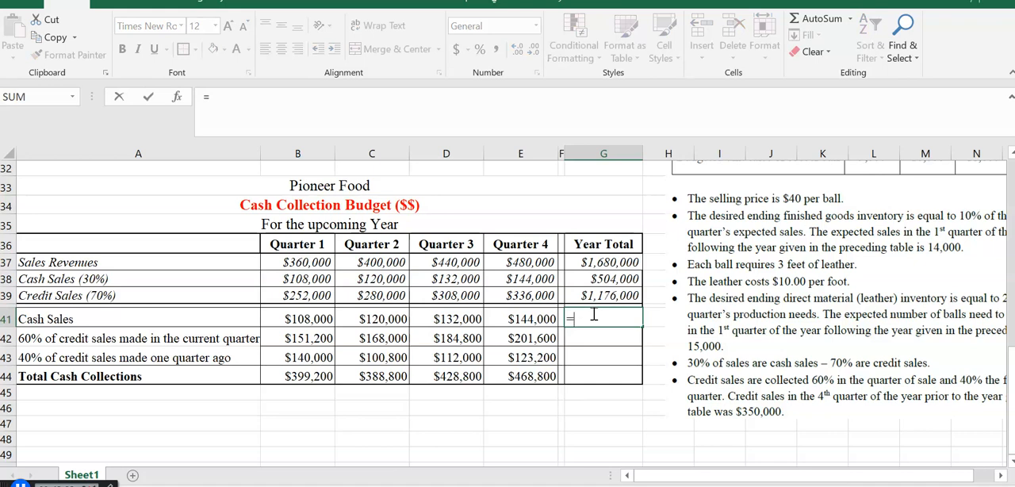
text(sum()
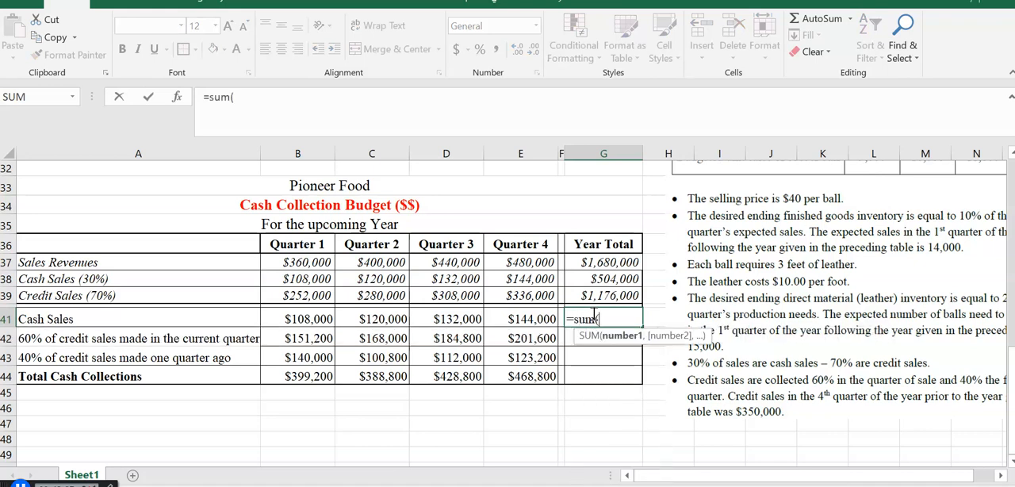
click(295, 319)
key(shift+Right)
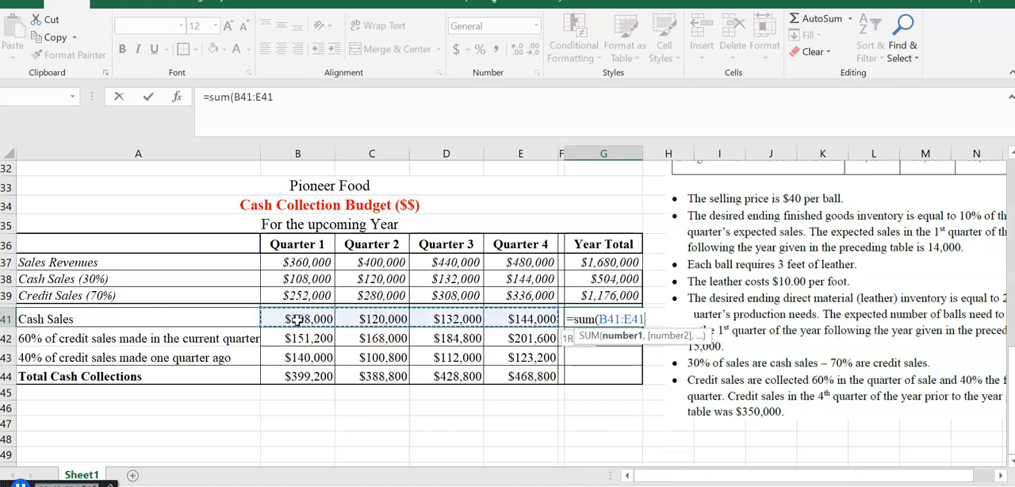
text())
key(Return)
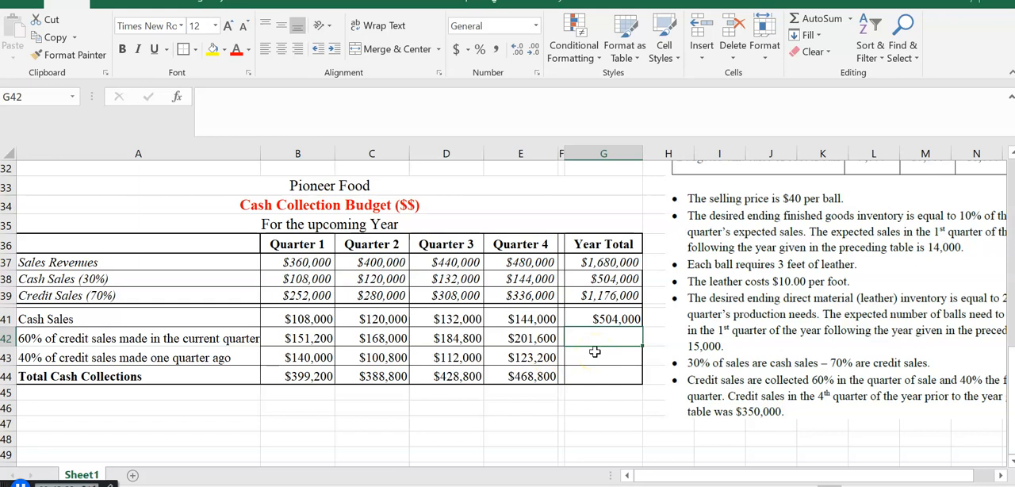
- Calculate the year total of current-quarter credit sales collections in G42 with =SUM(B42:E42)
text(=)
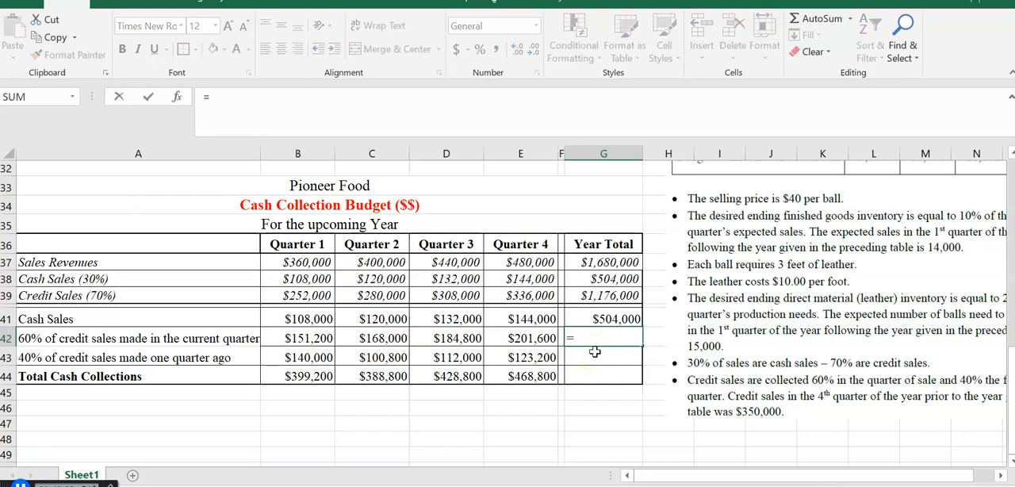
text(sum()
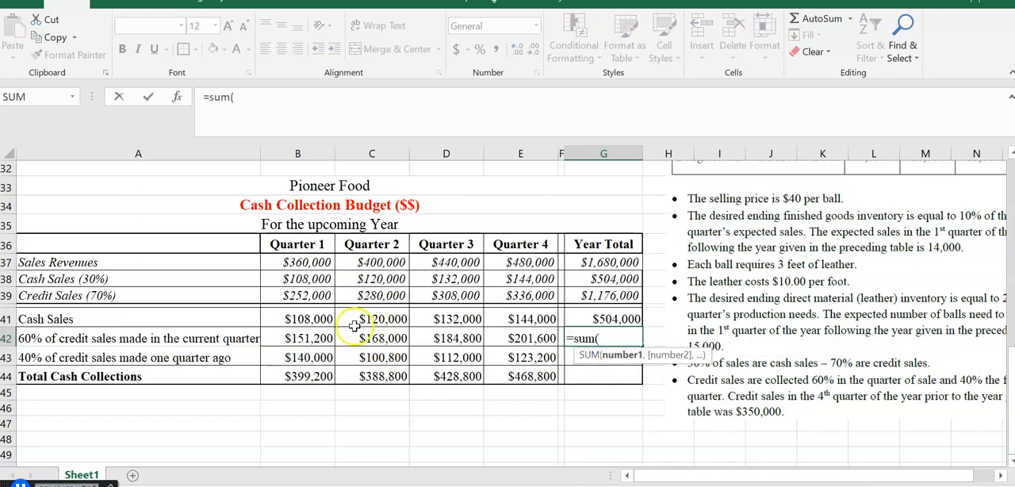
click(305, 338)
key(shift+Right)
key(shift+Right)
key(shift+Right)
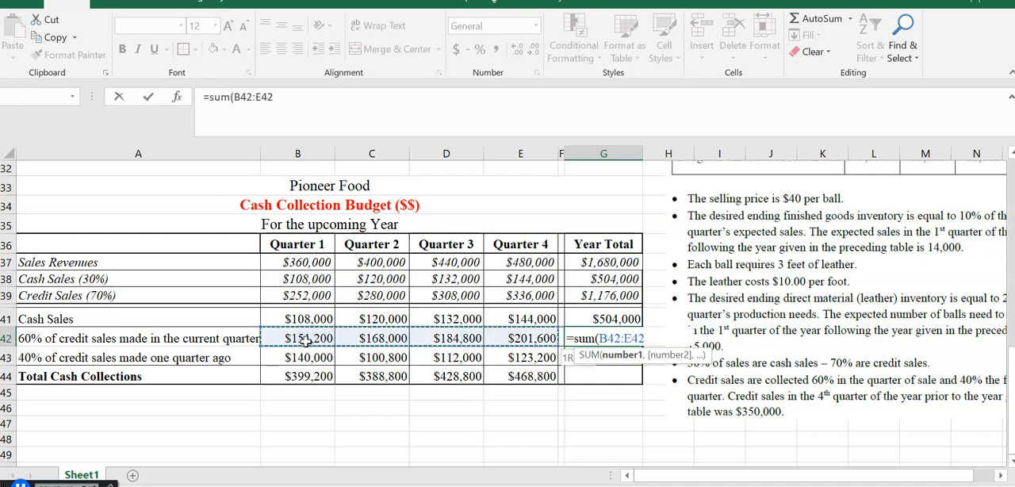
text())
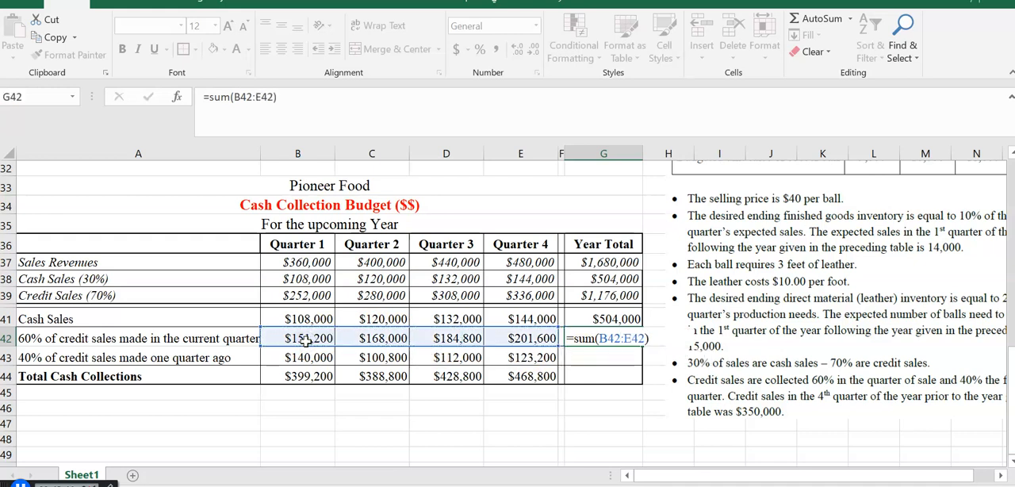
key(Return)
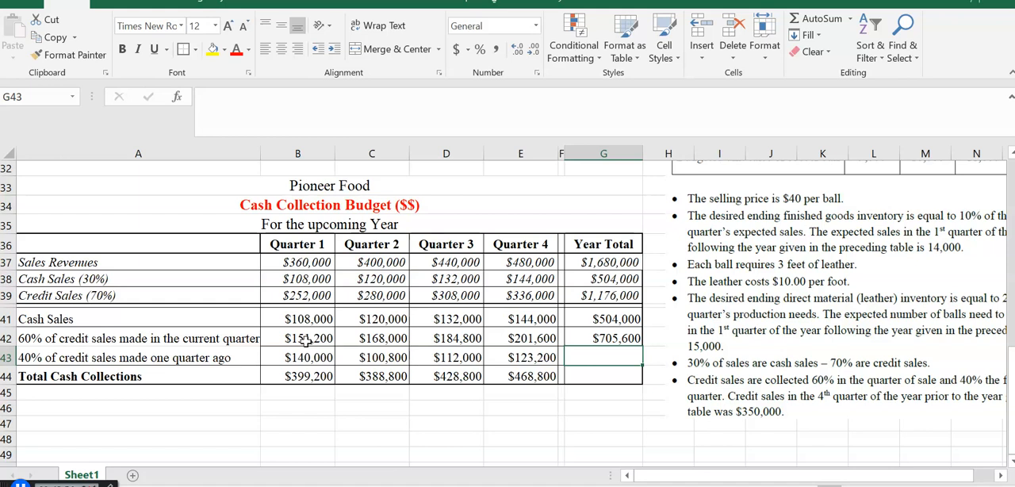
- Calculate the year total of collections from the previous quarter's credit sales in G43 with =SUM(B43:E43)
text(=)
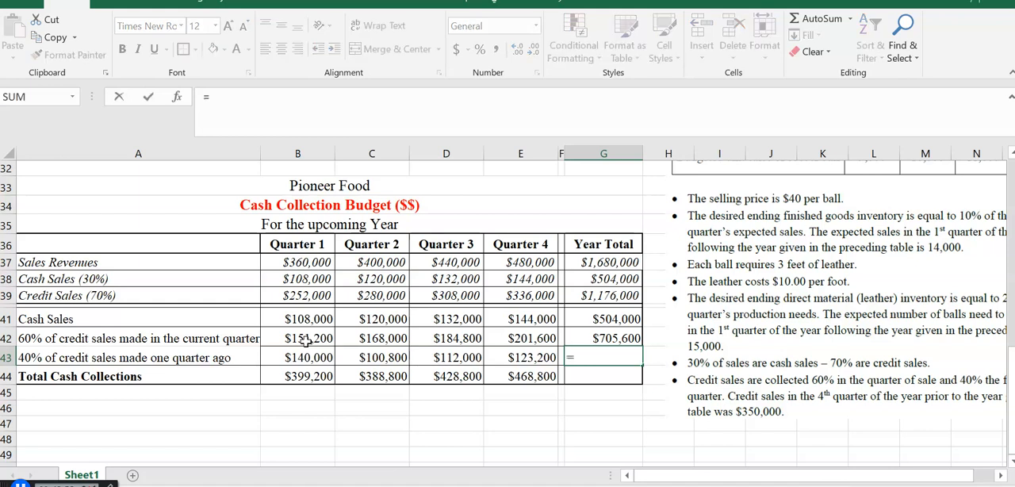
text(sum()
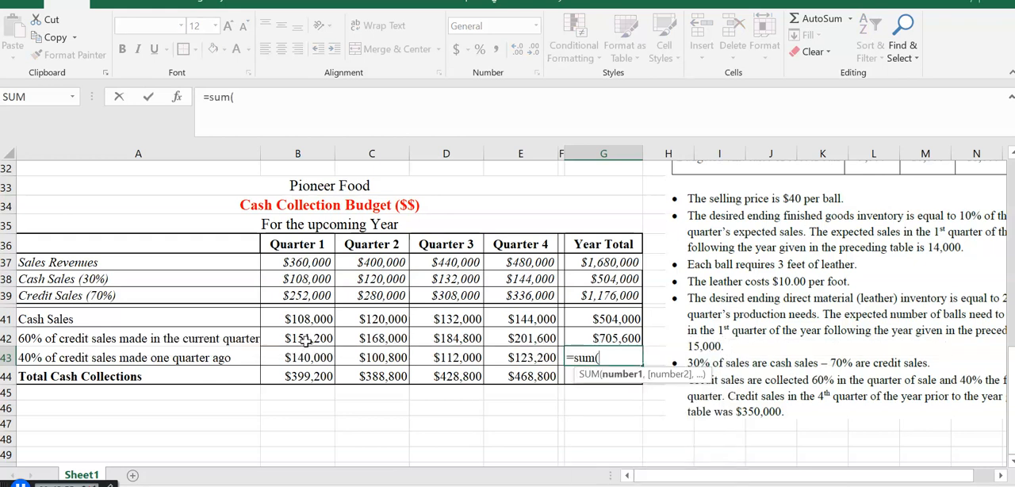
drag(290, 359, 543, 358)
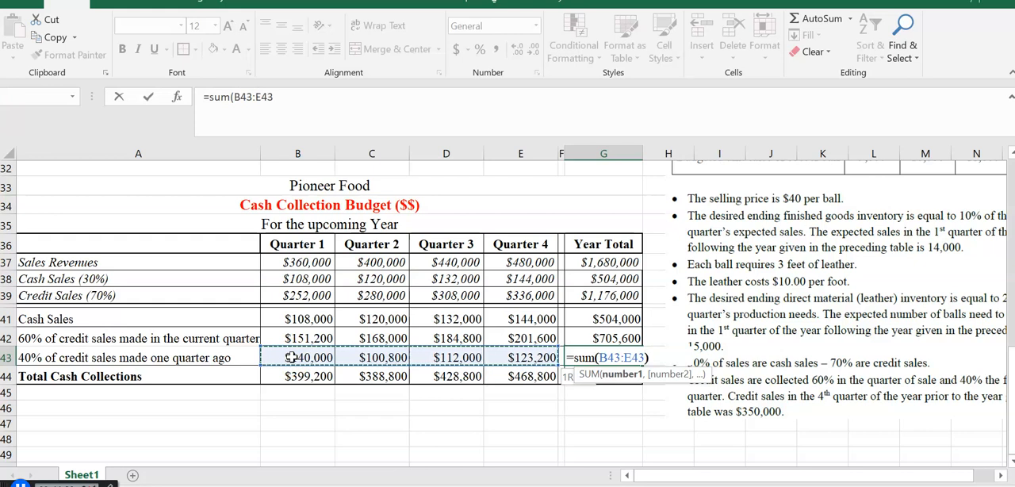
key(Return)
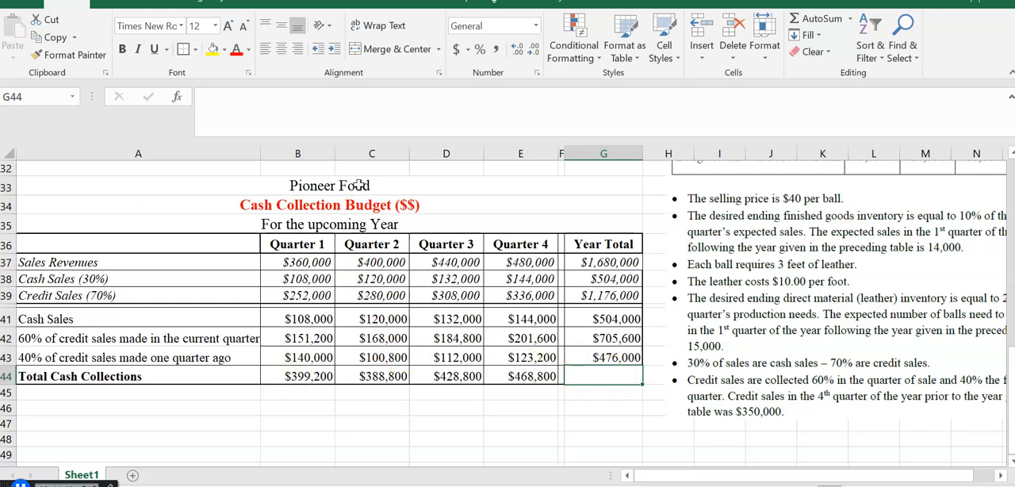
- Make G44 bold and calculate the year total of cash collections there with =SUM(G41:G43)
click(123, 51)
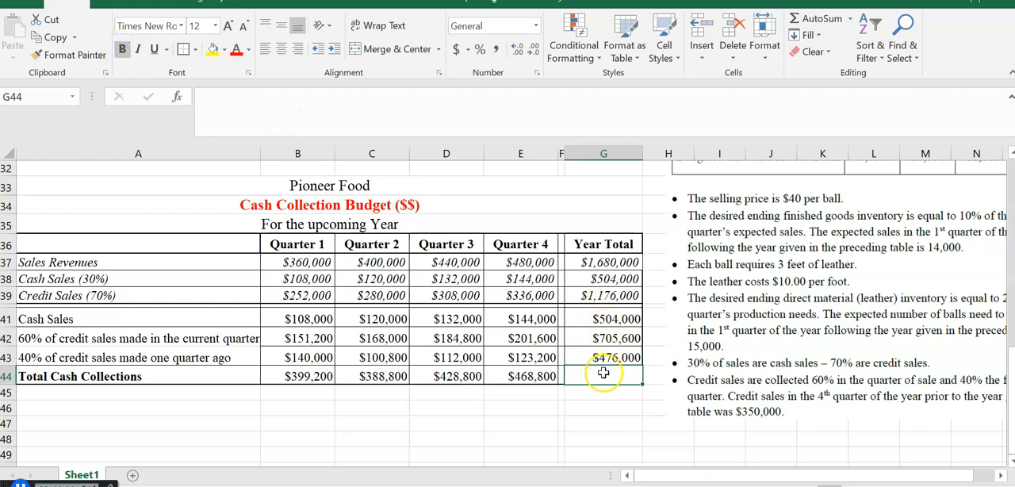
text(=)
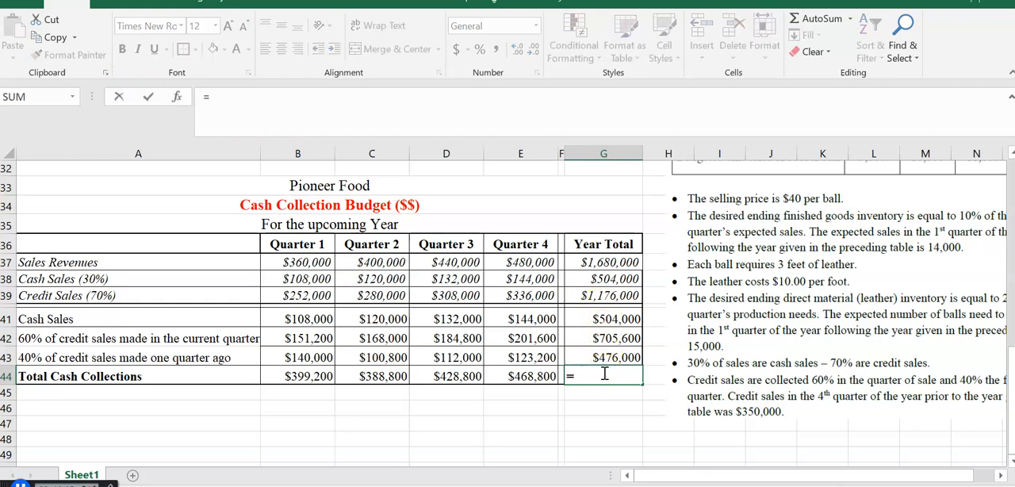
text(sum()
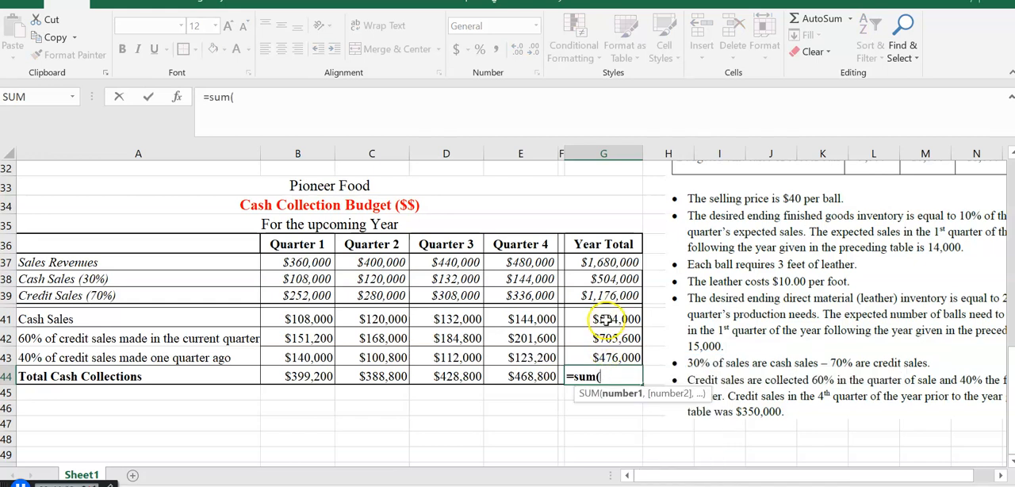
click(605, 319)
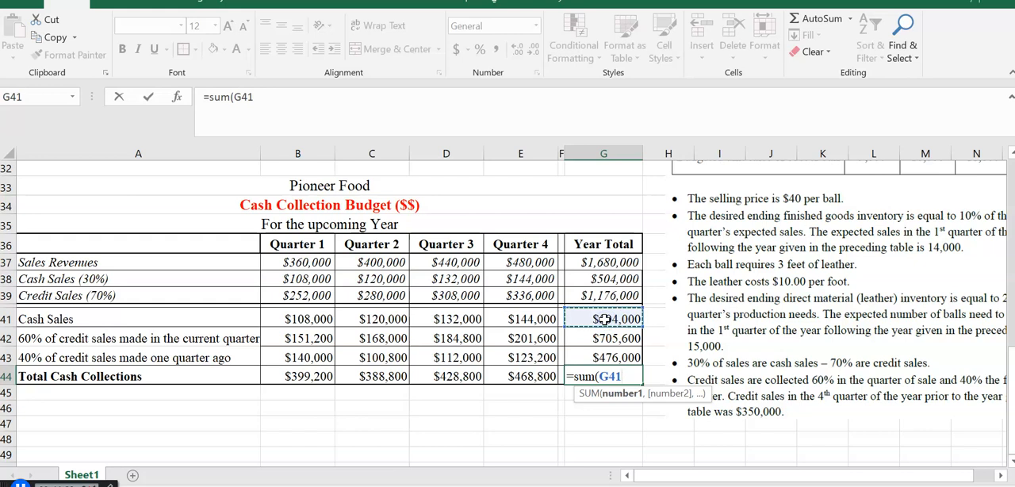
key(shift+Down)
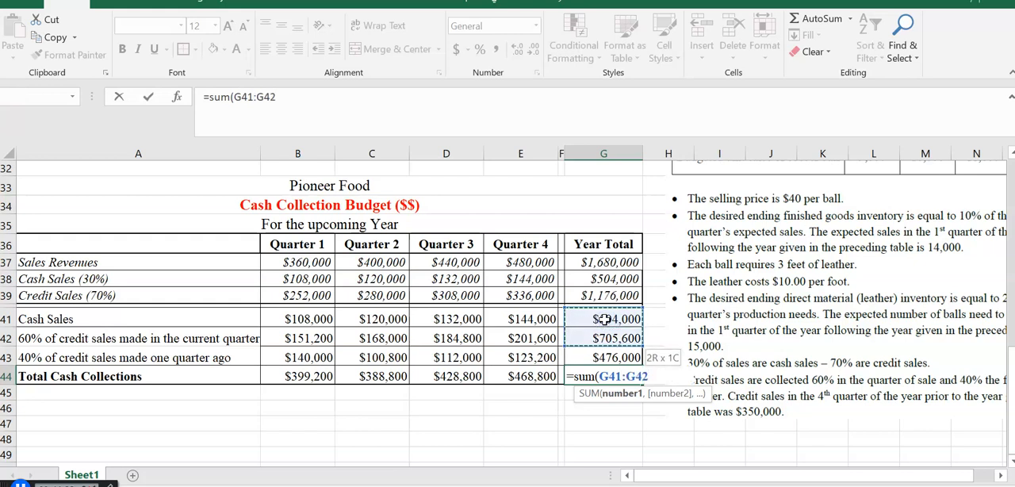
key(shift+Down)
text())
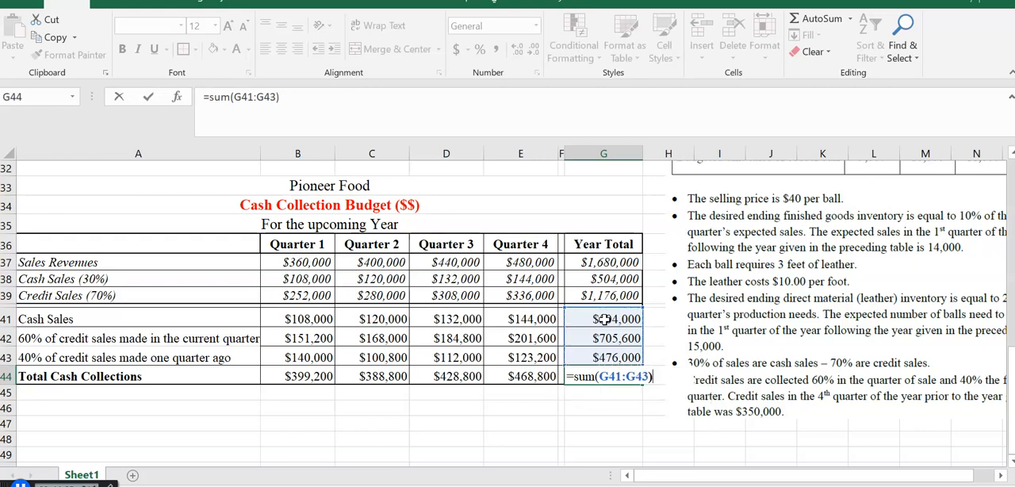
key(Return)
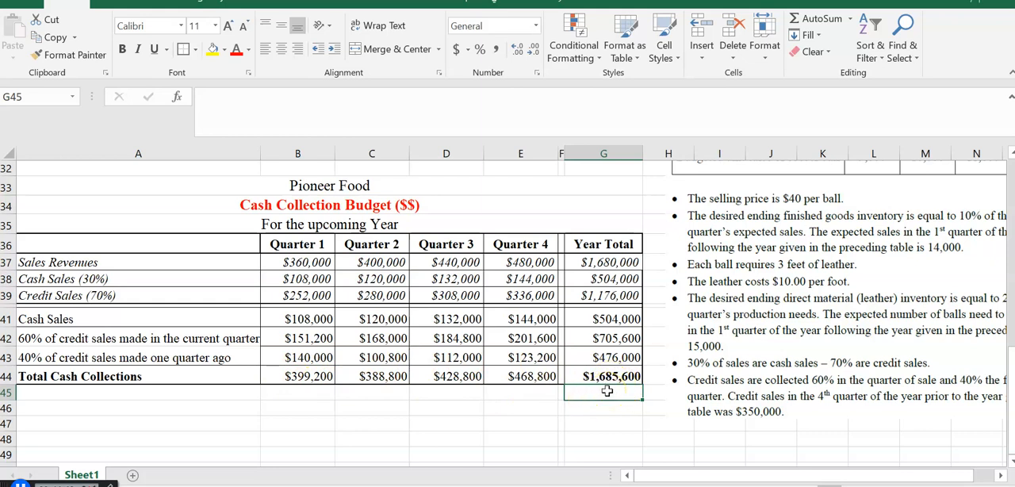
- Replace the formula in G44 with =SUM(B44:E44) to total the four quarters' cash collections
click(616, 377)
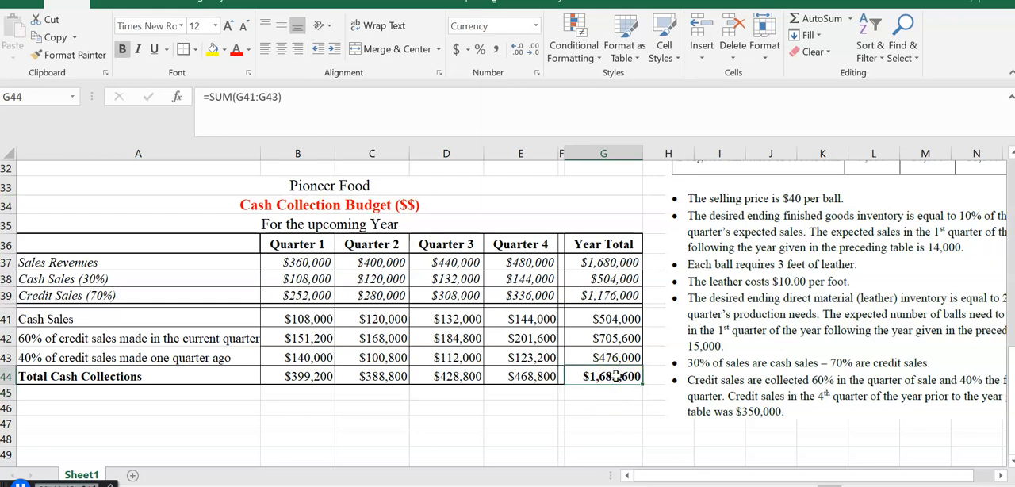
text(=)
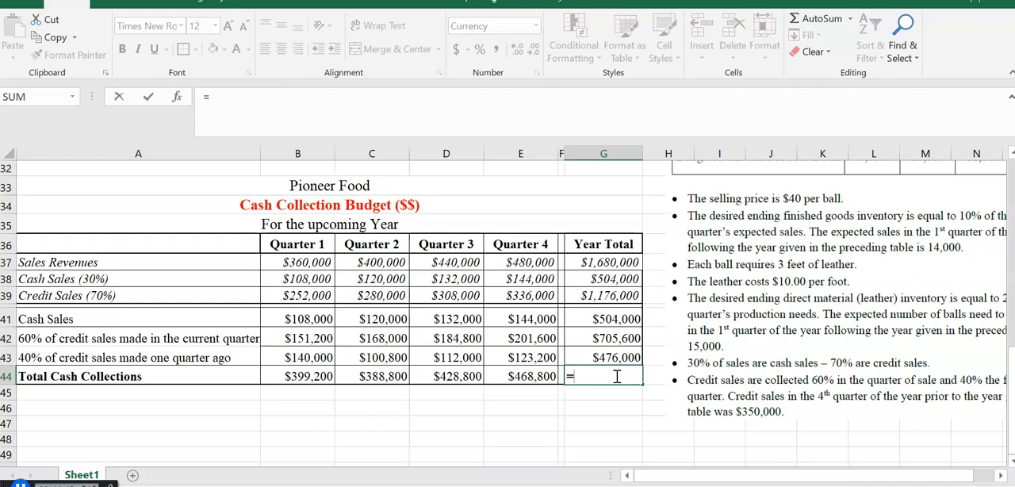
text(sum()
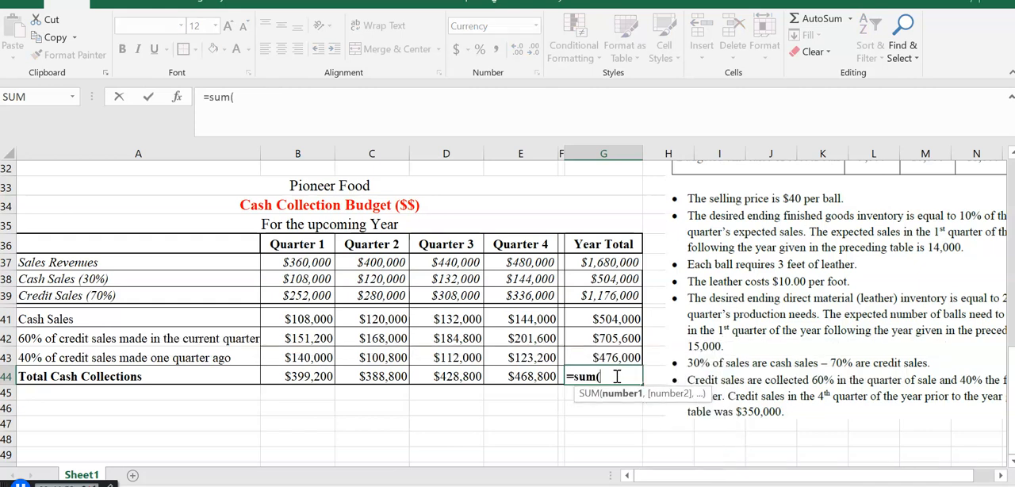
drag(308, 376, 456, 376)
key(shift+Right)
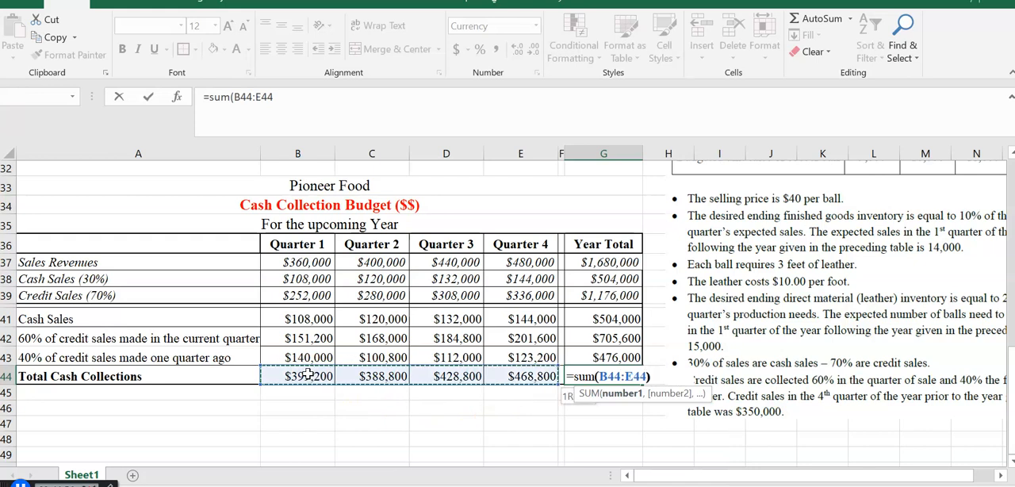
text())
key(Return)
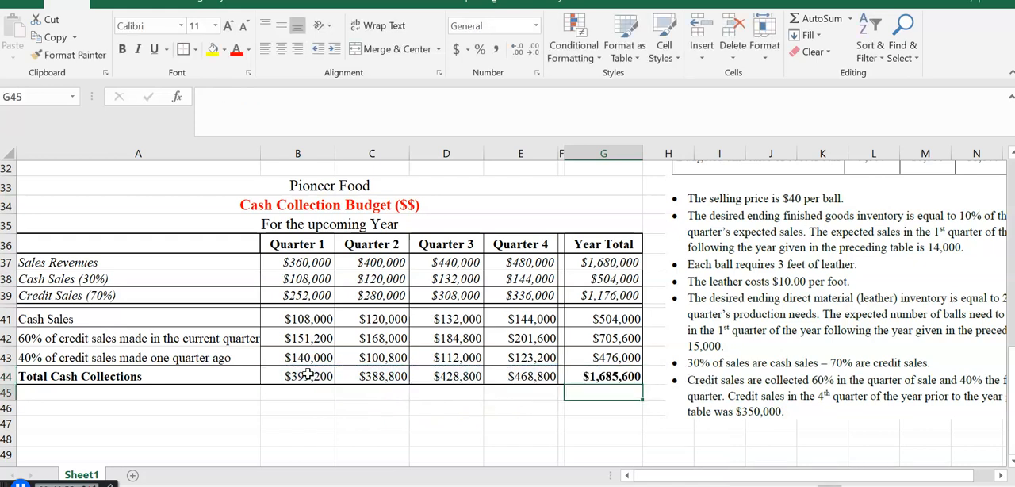